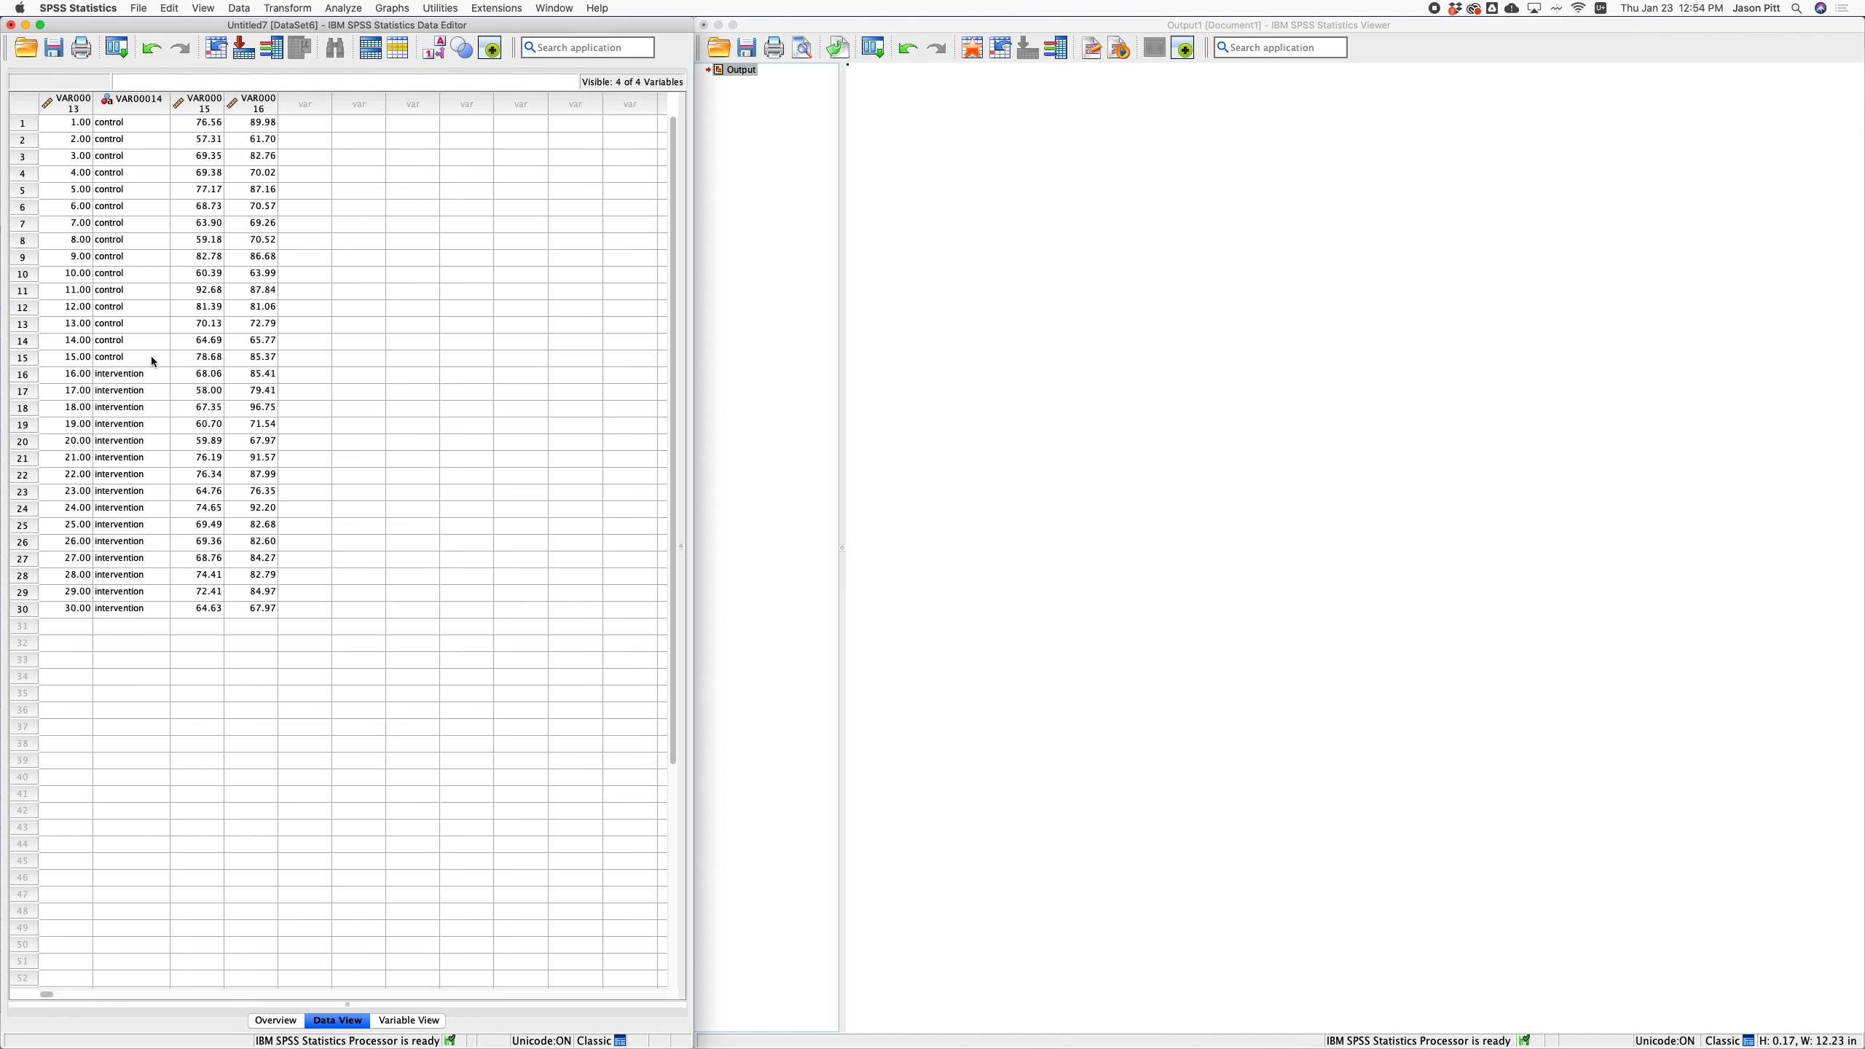
Rename the four variables, in order, to ID, Group, Pre and Post.
left_click(409, 1021)
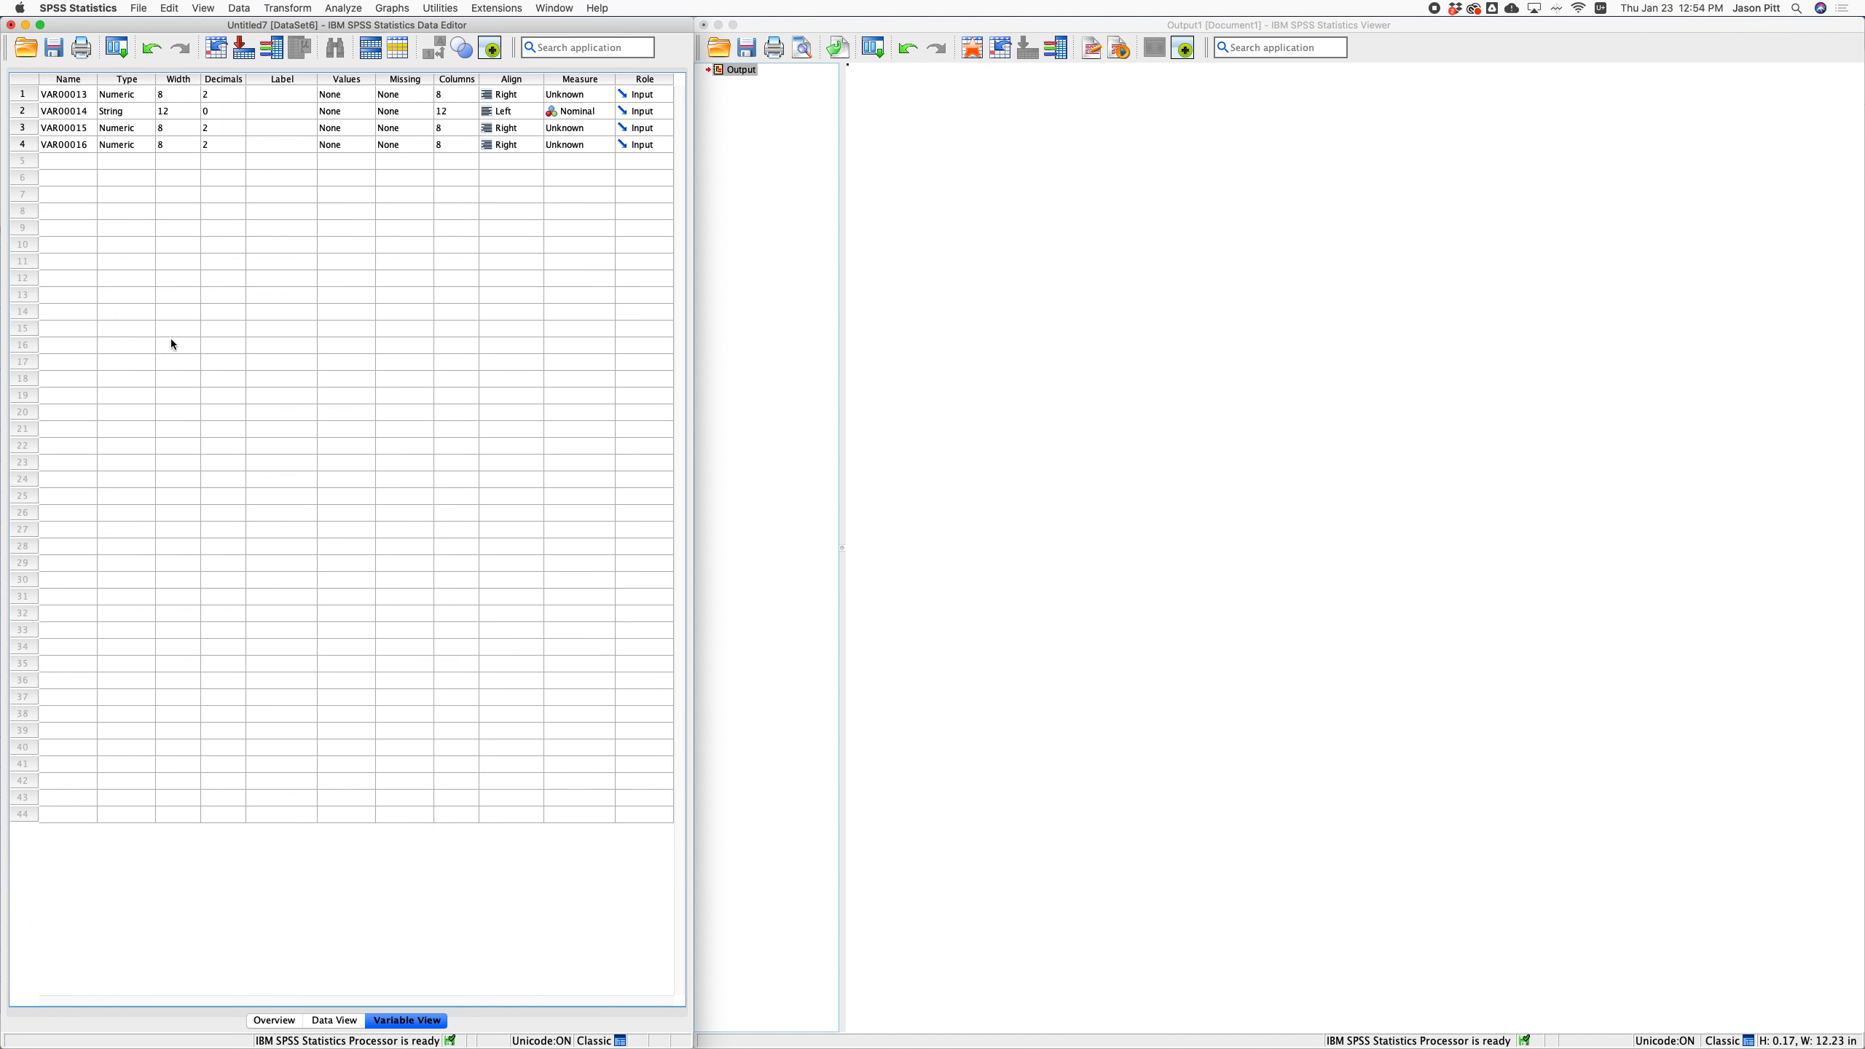
left_click(74, 93)
type("ID")
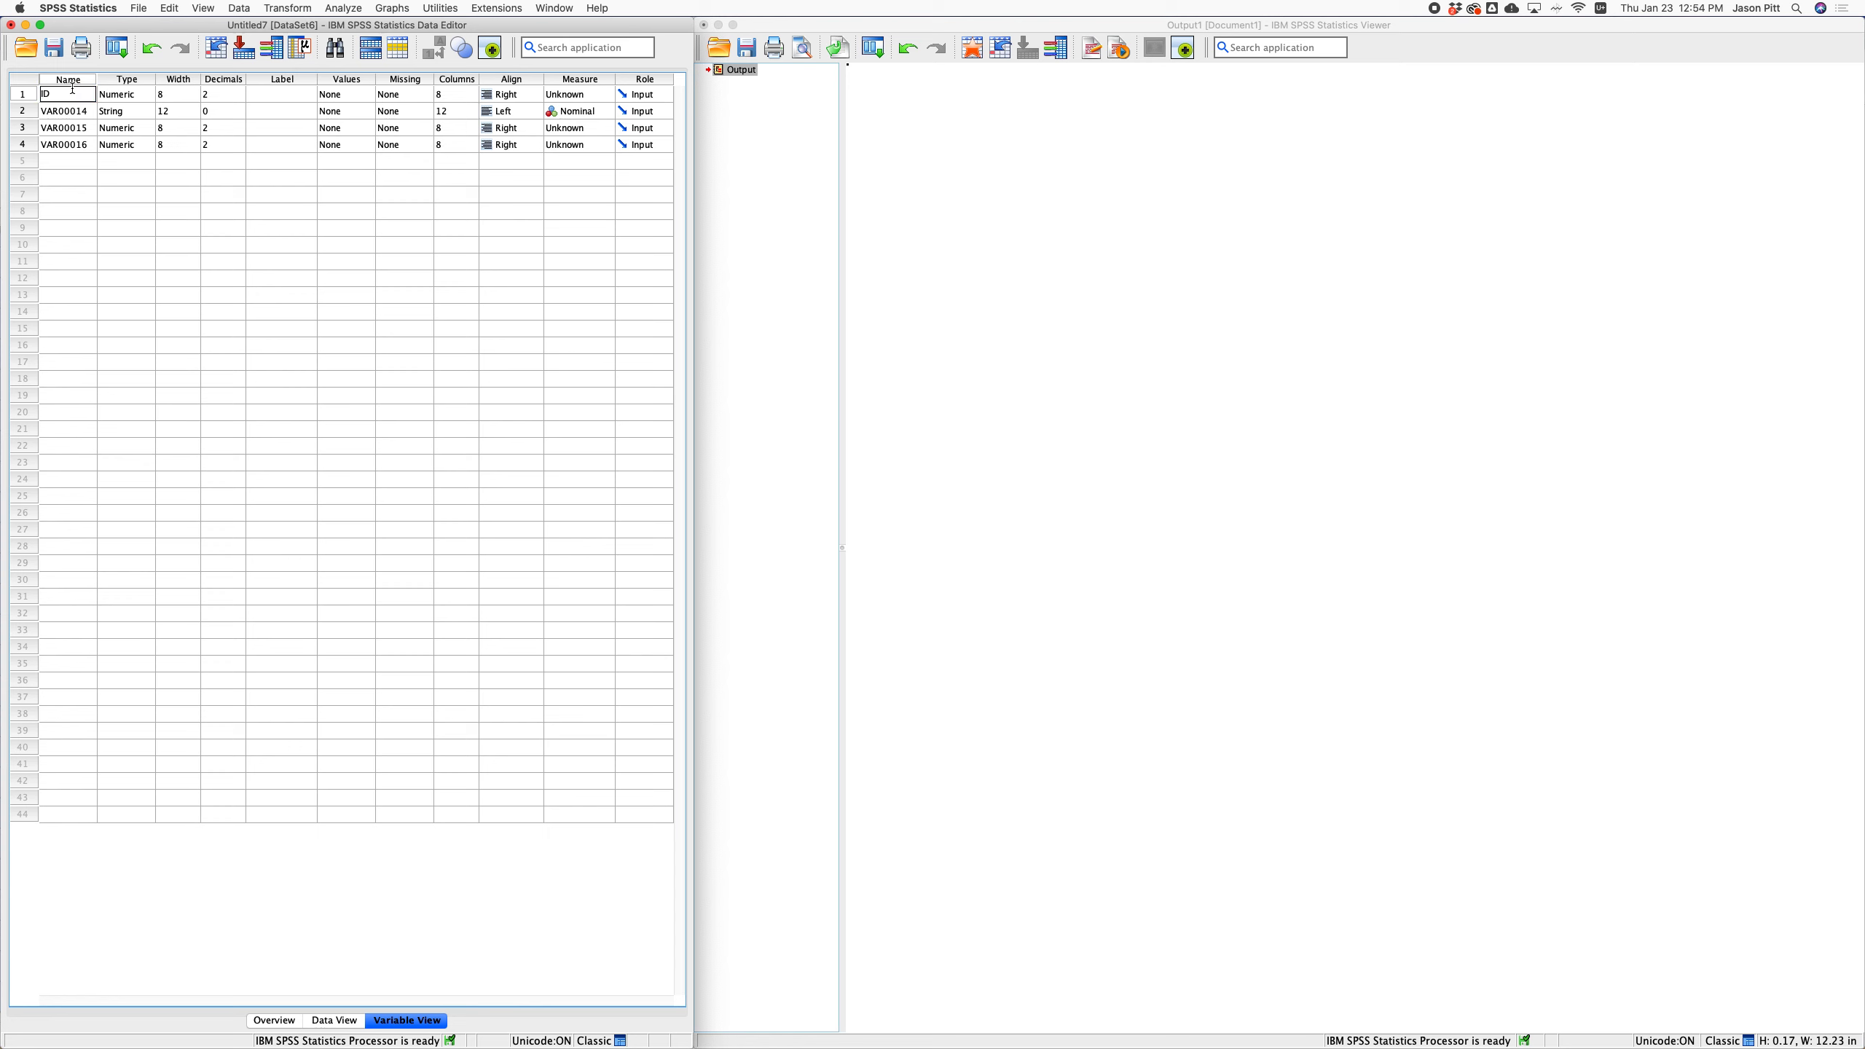
left_click(72, 112)
type("Group")
left_click(72, 127)
type("Pre")
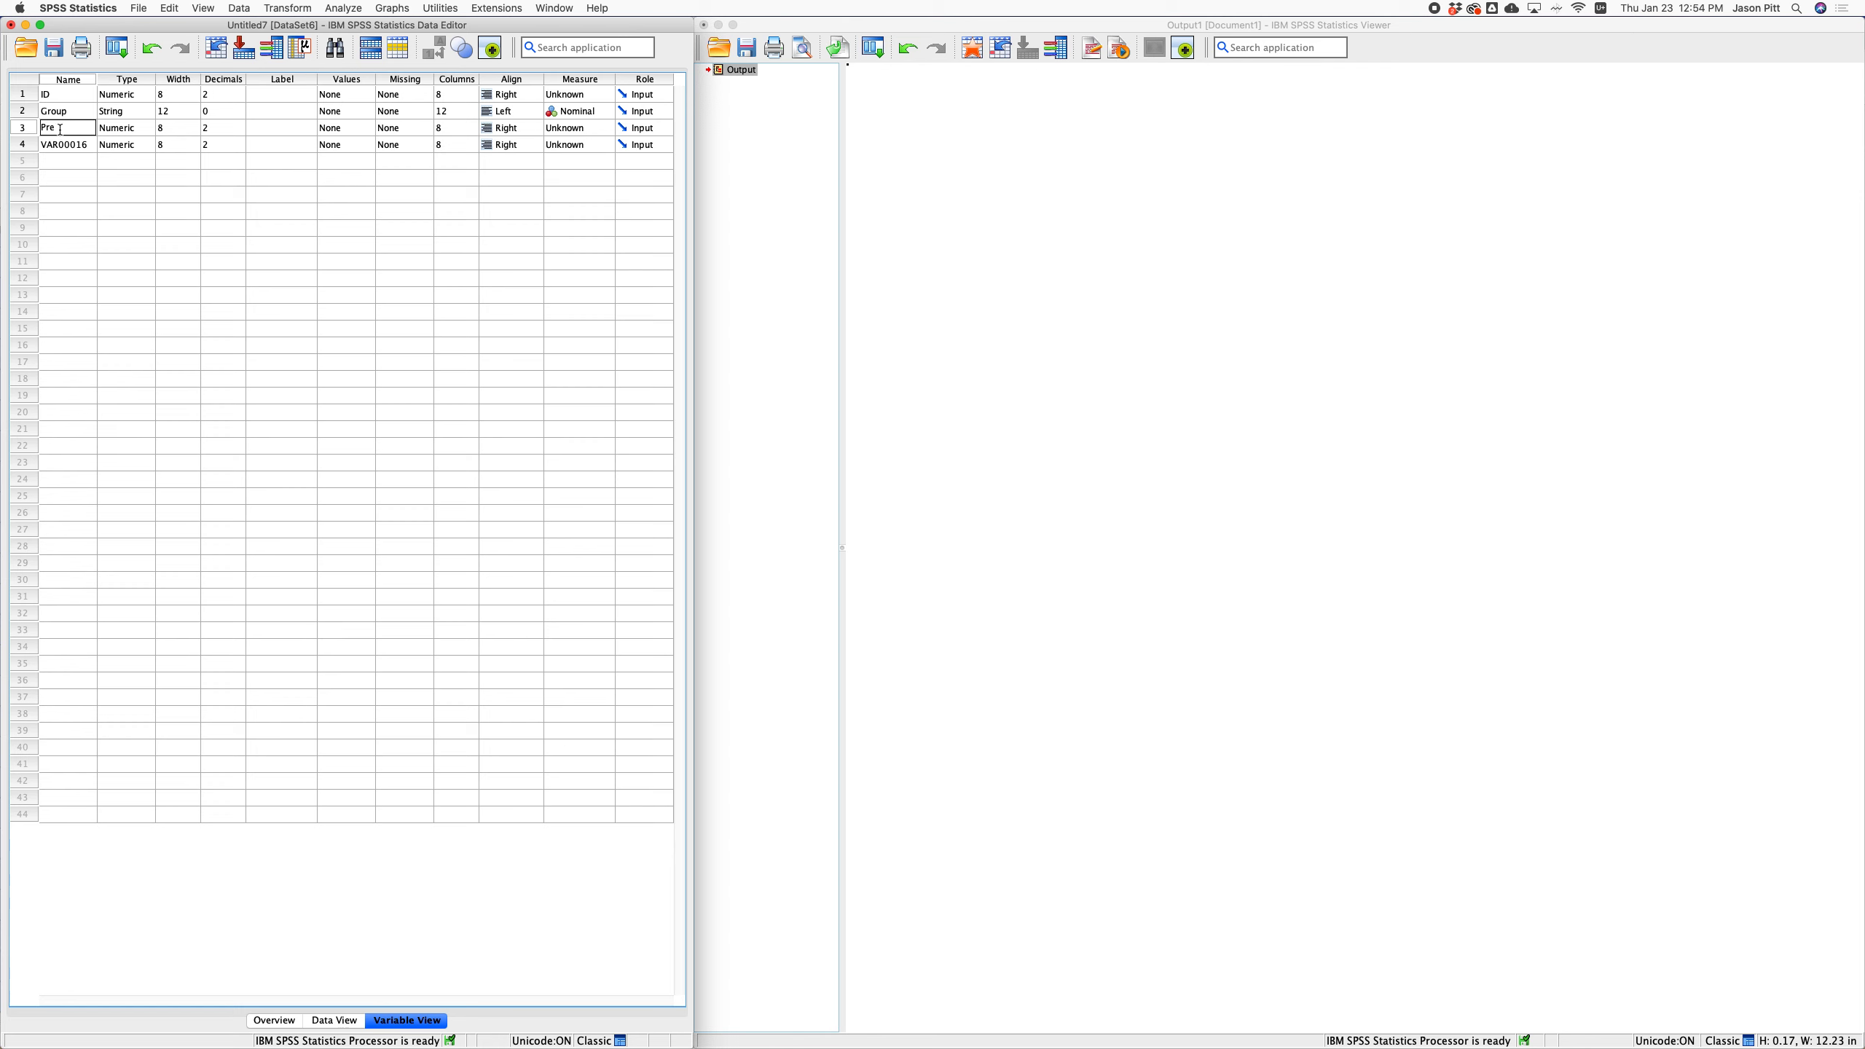
left_click(62, 146)
type("Post")
left_click(65, 129)
left_click(70, 144)
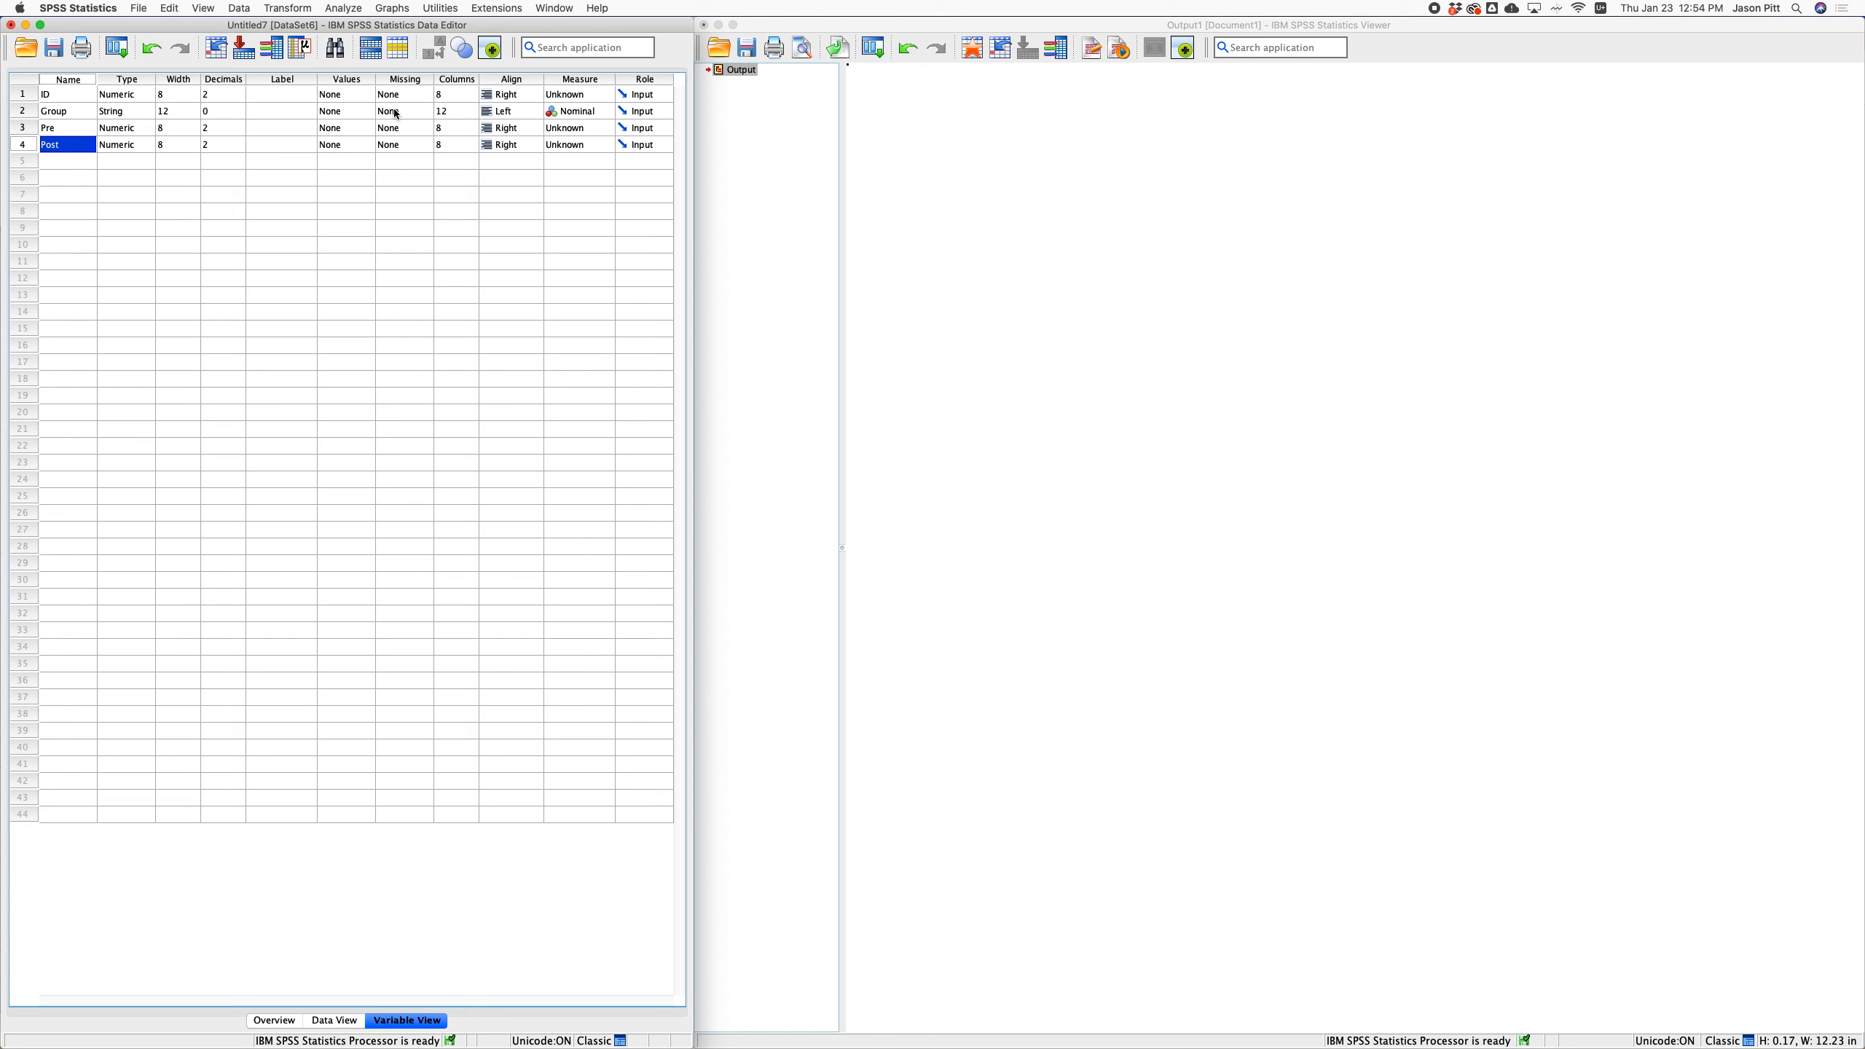
Set the measurement level of ID to Nominal and of Pre and Post to Scale, and return to the data.
left_click(581, 98)
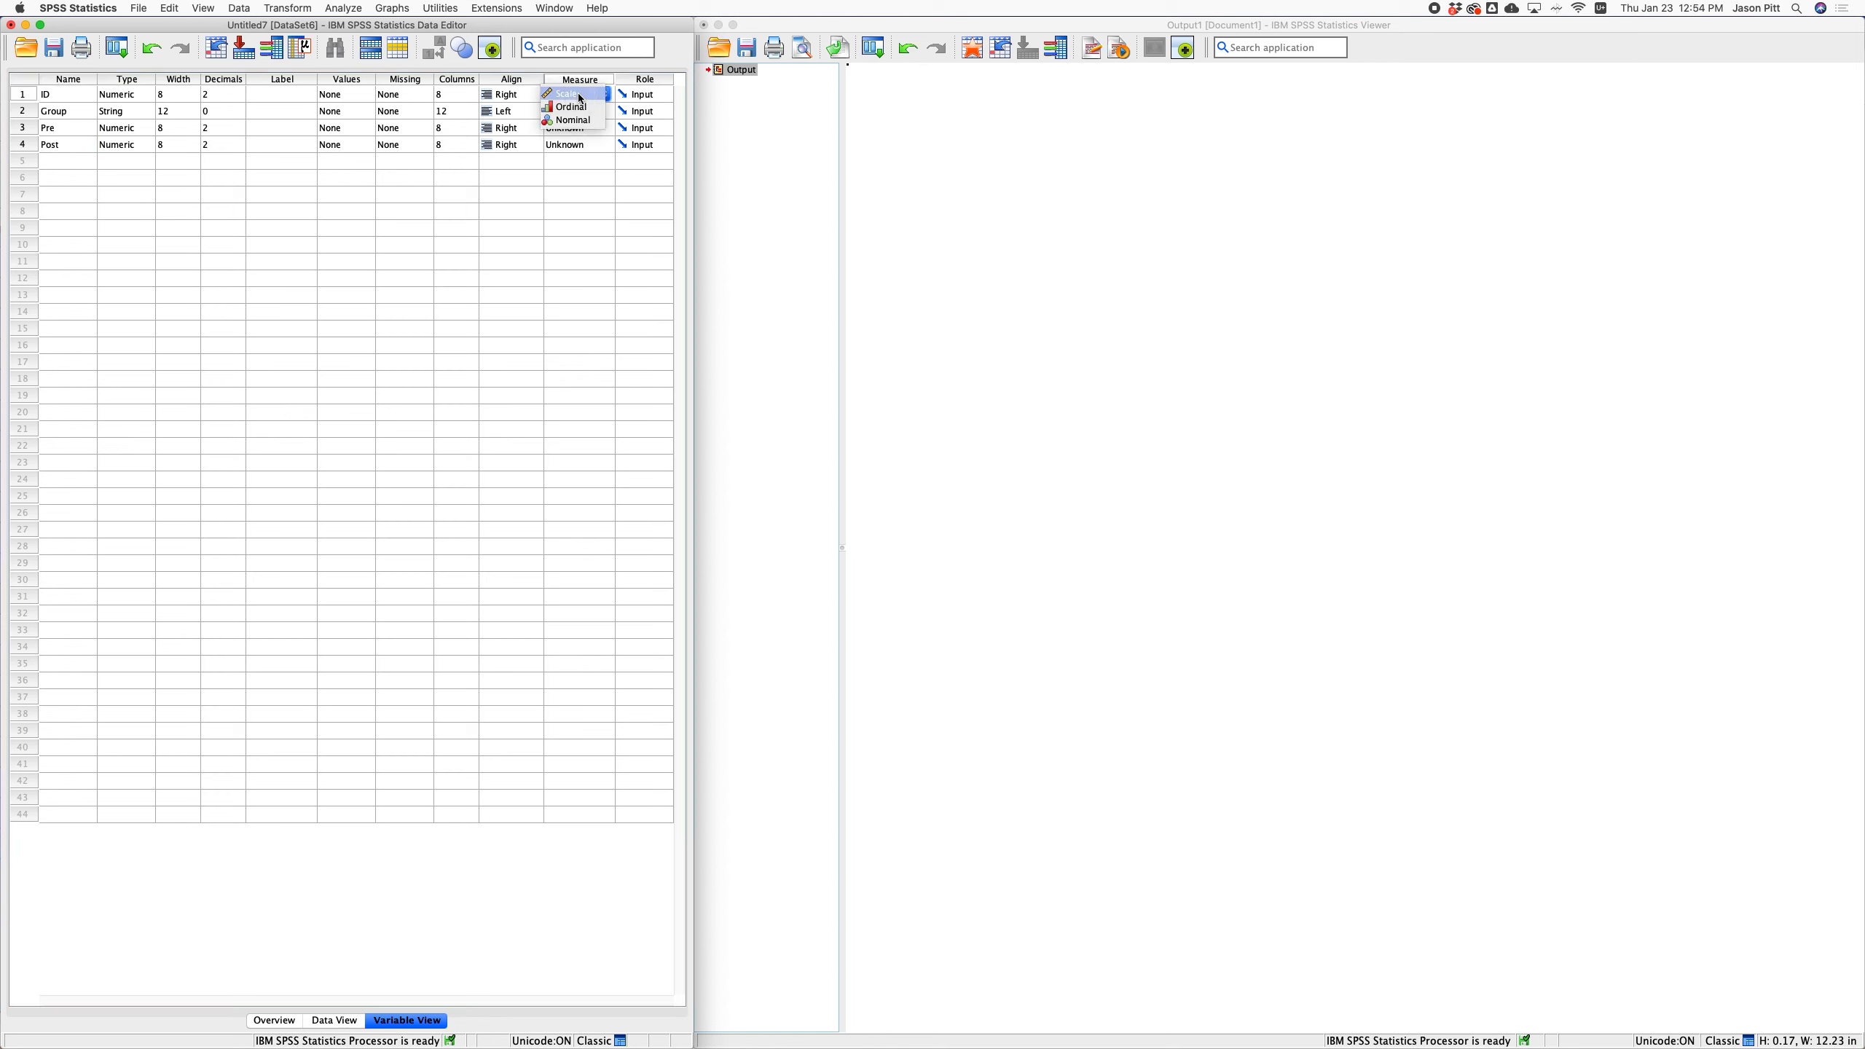
left_click(580, 120)
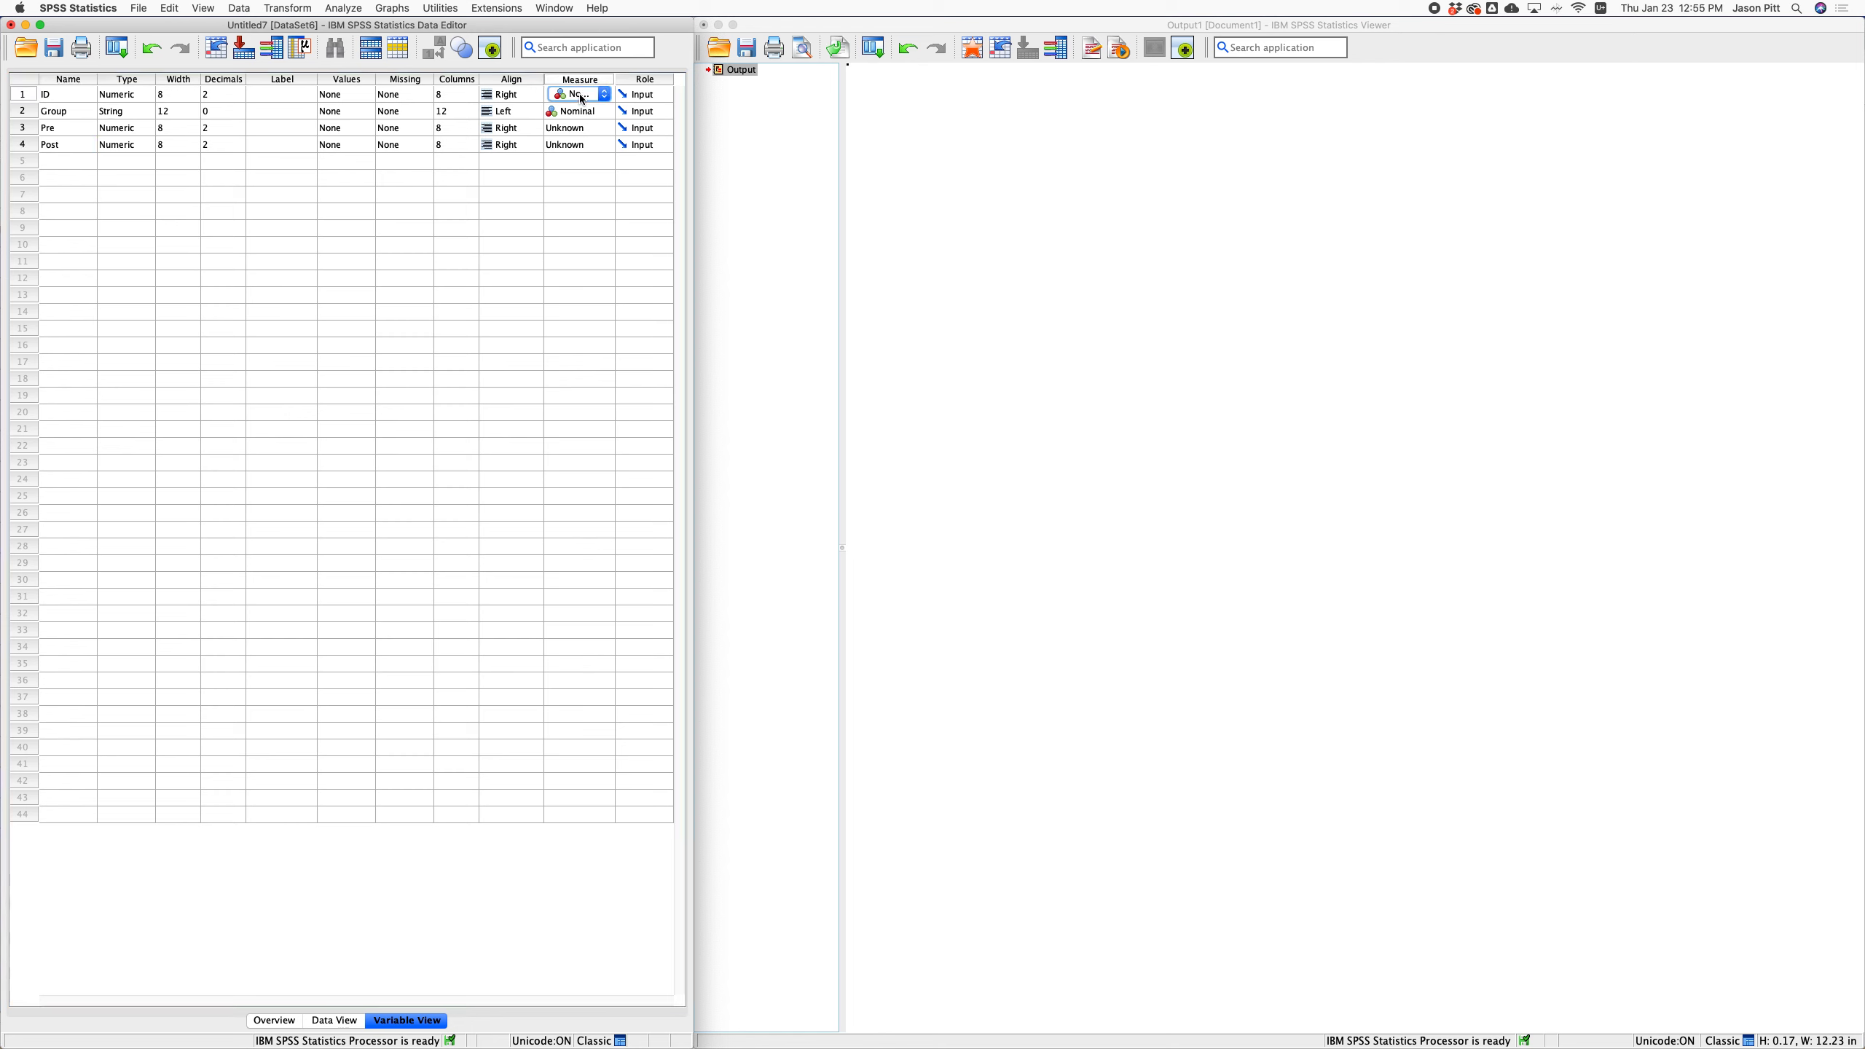
left_click(583, 126)
left_click(607, 128)
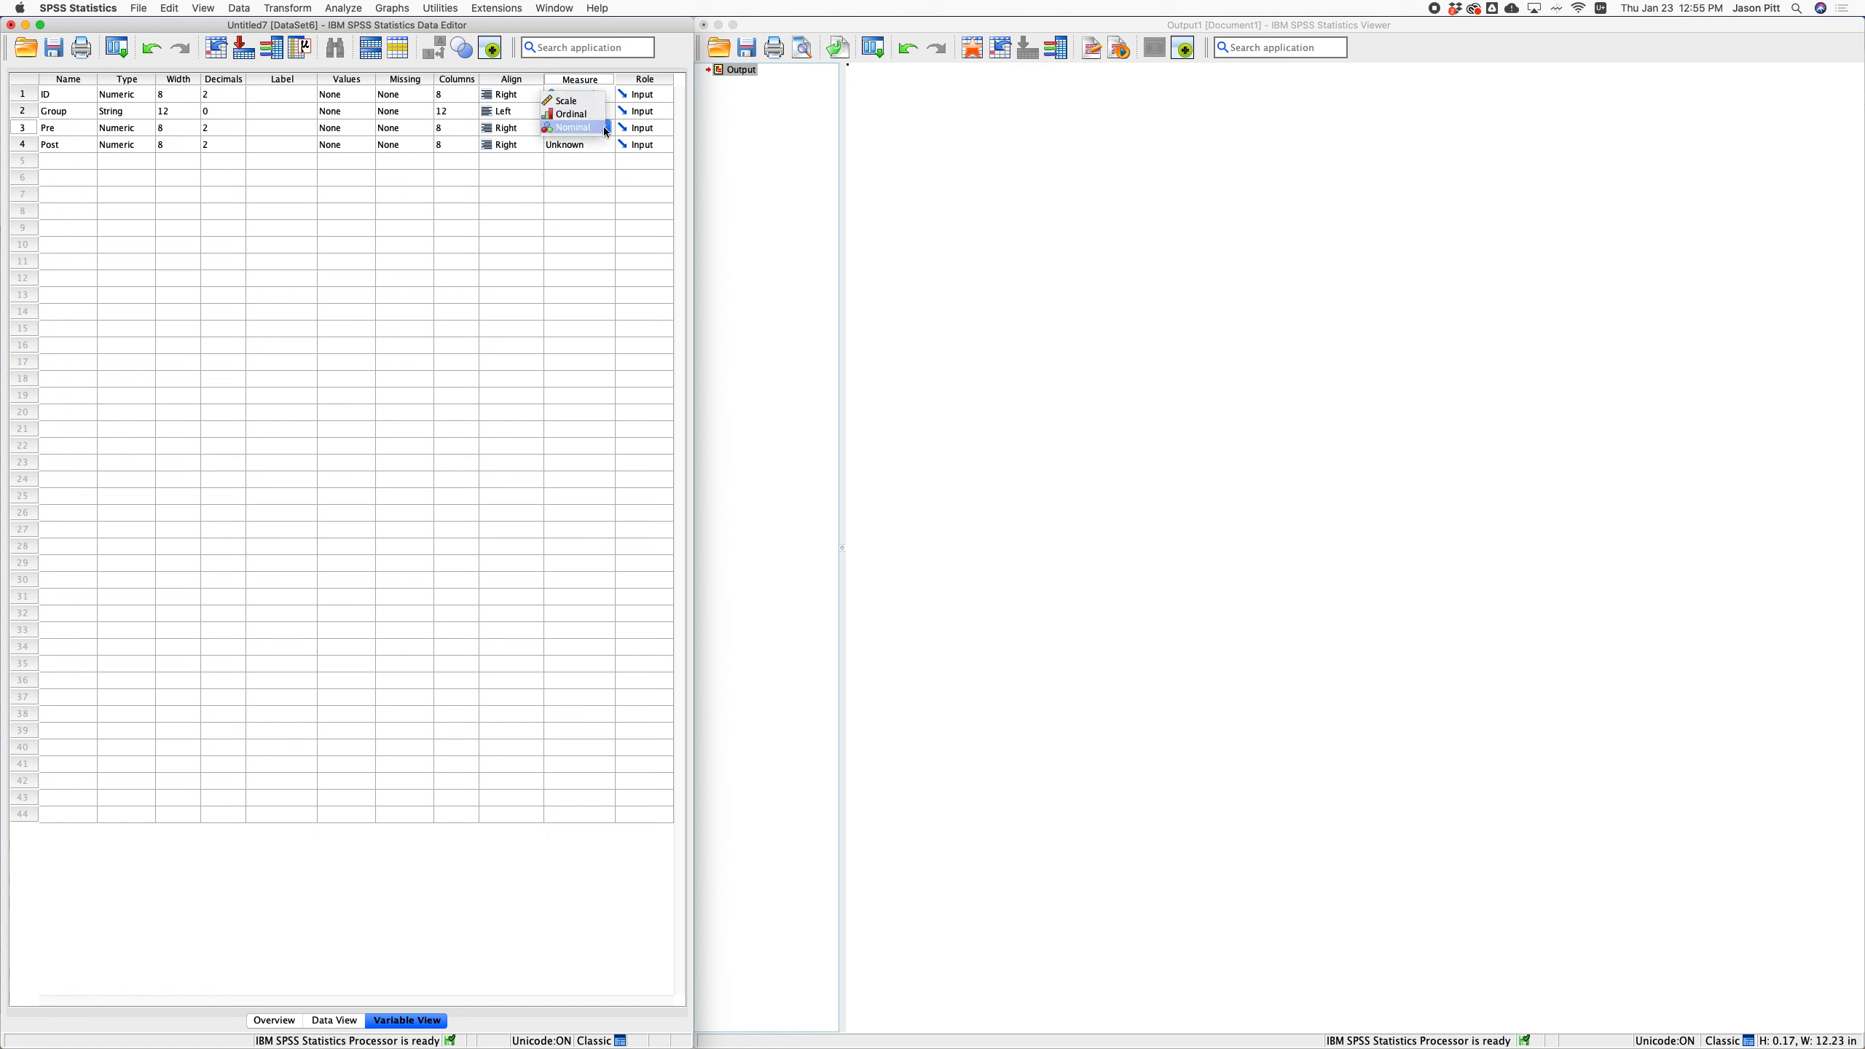
left_click(567, 100)
left_click(597, 148)
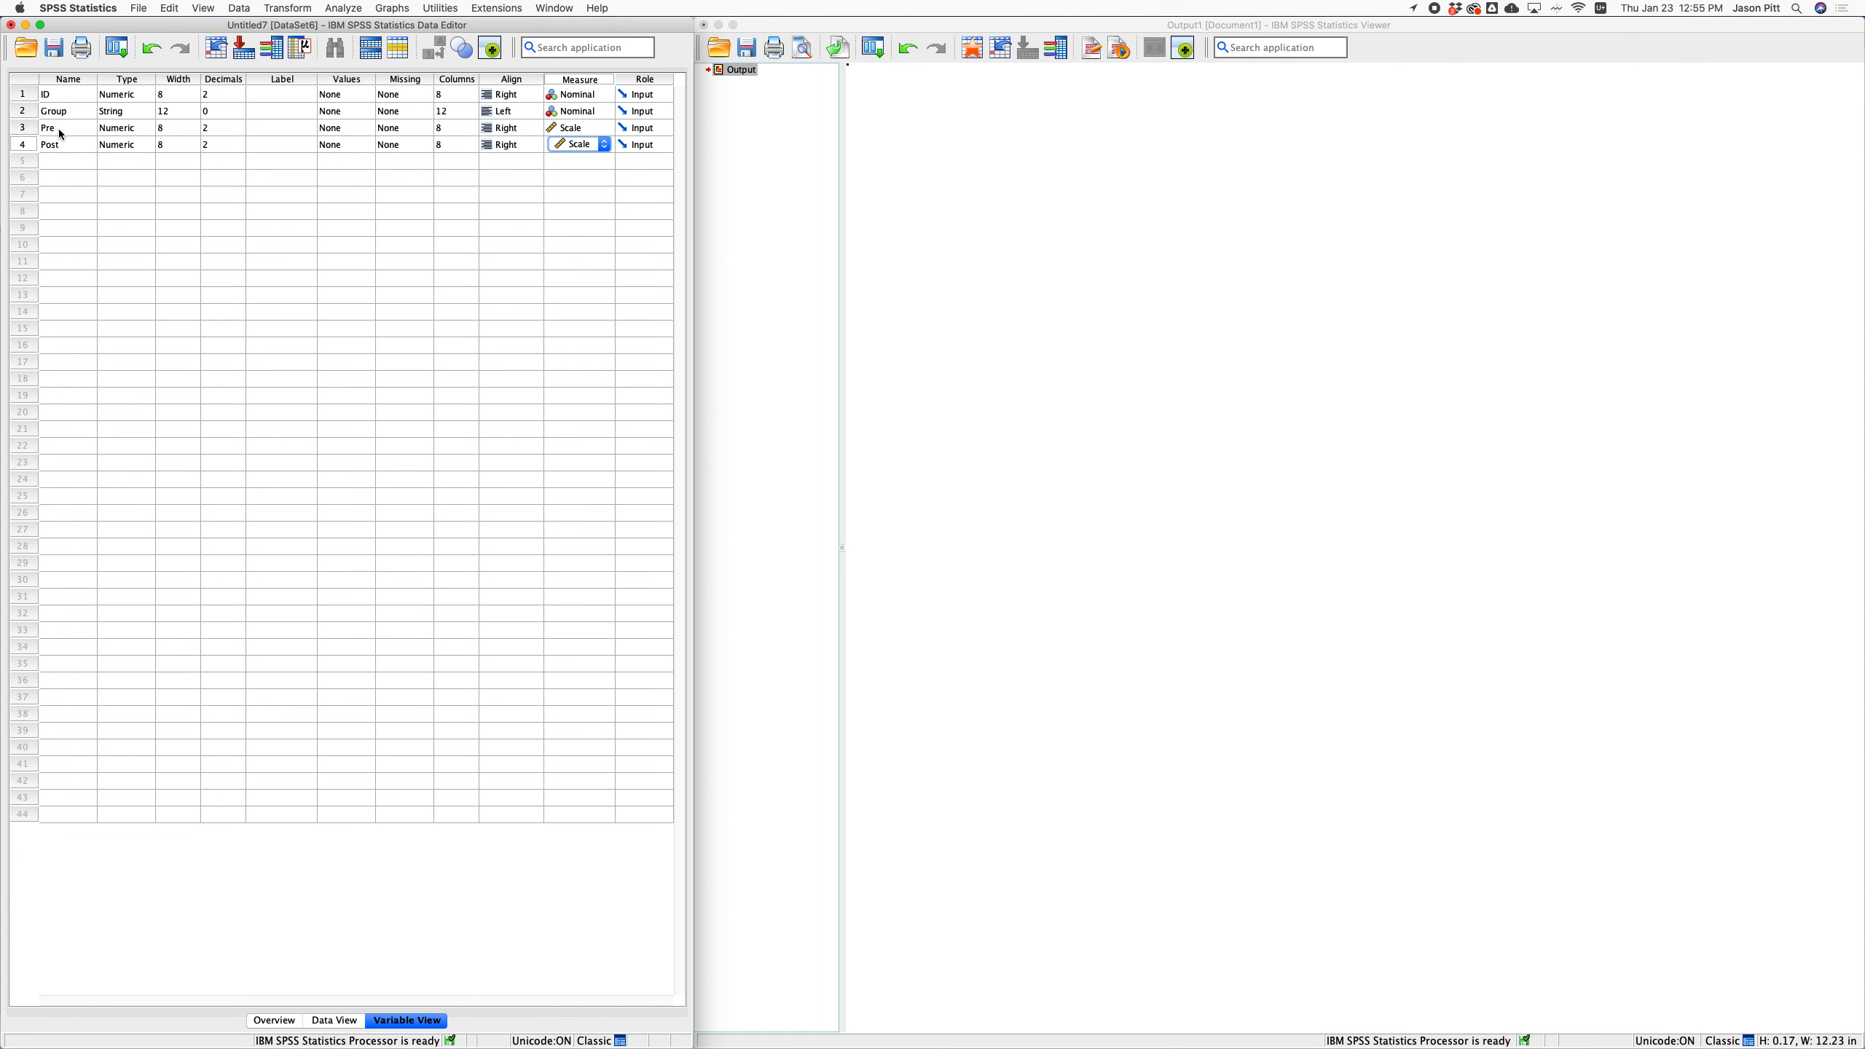
left_click(327, 1022)
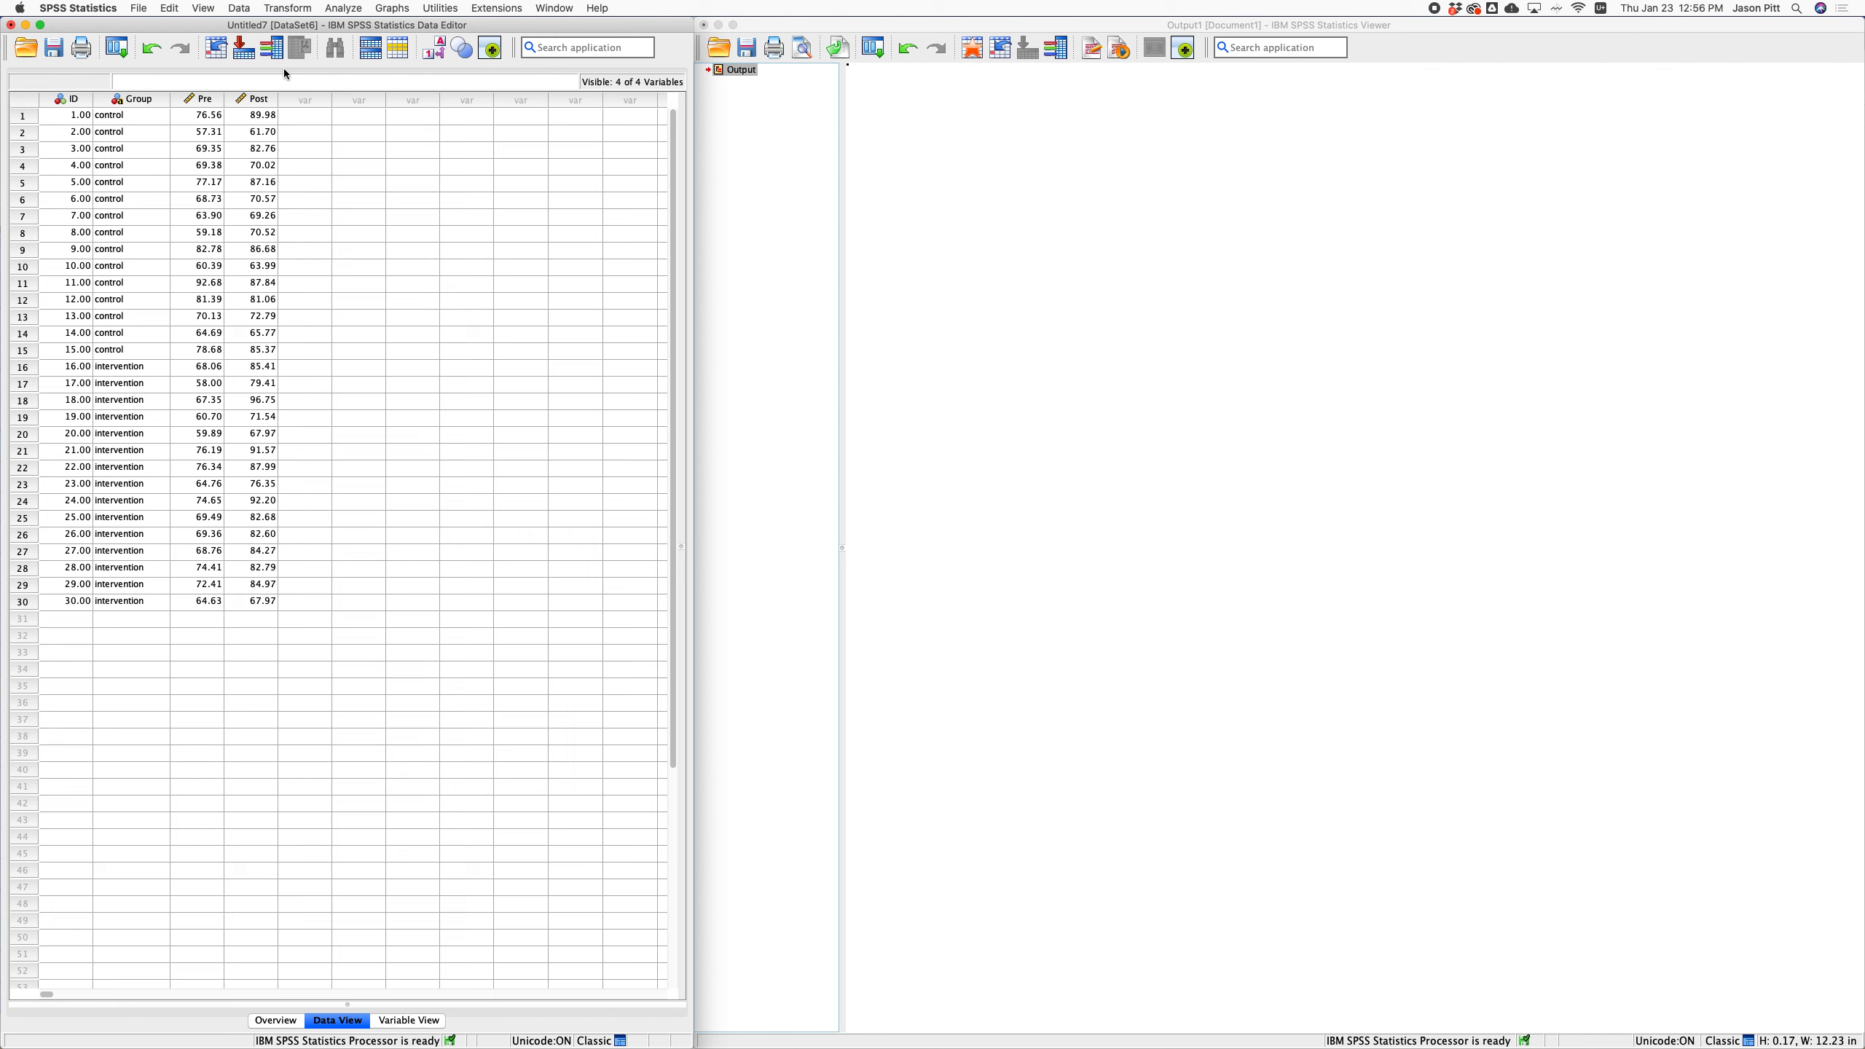
Start a General Linear Model Repeated Measures analysis and remove the existing Time(2) within-subject factor.
left_click(347, 9)
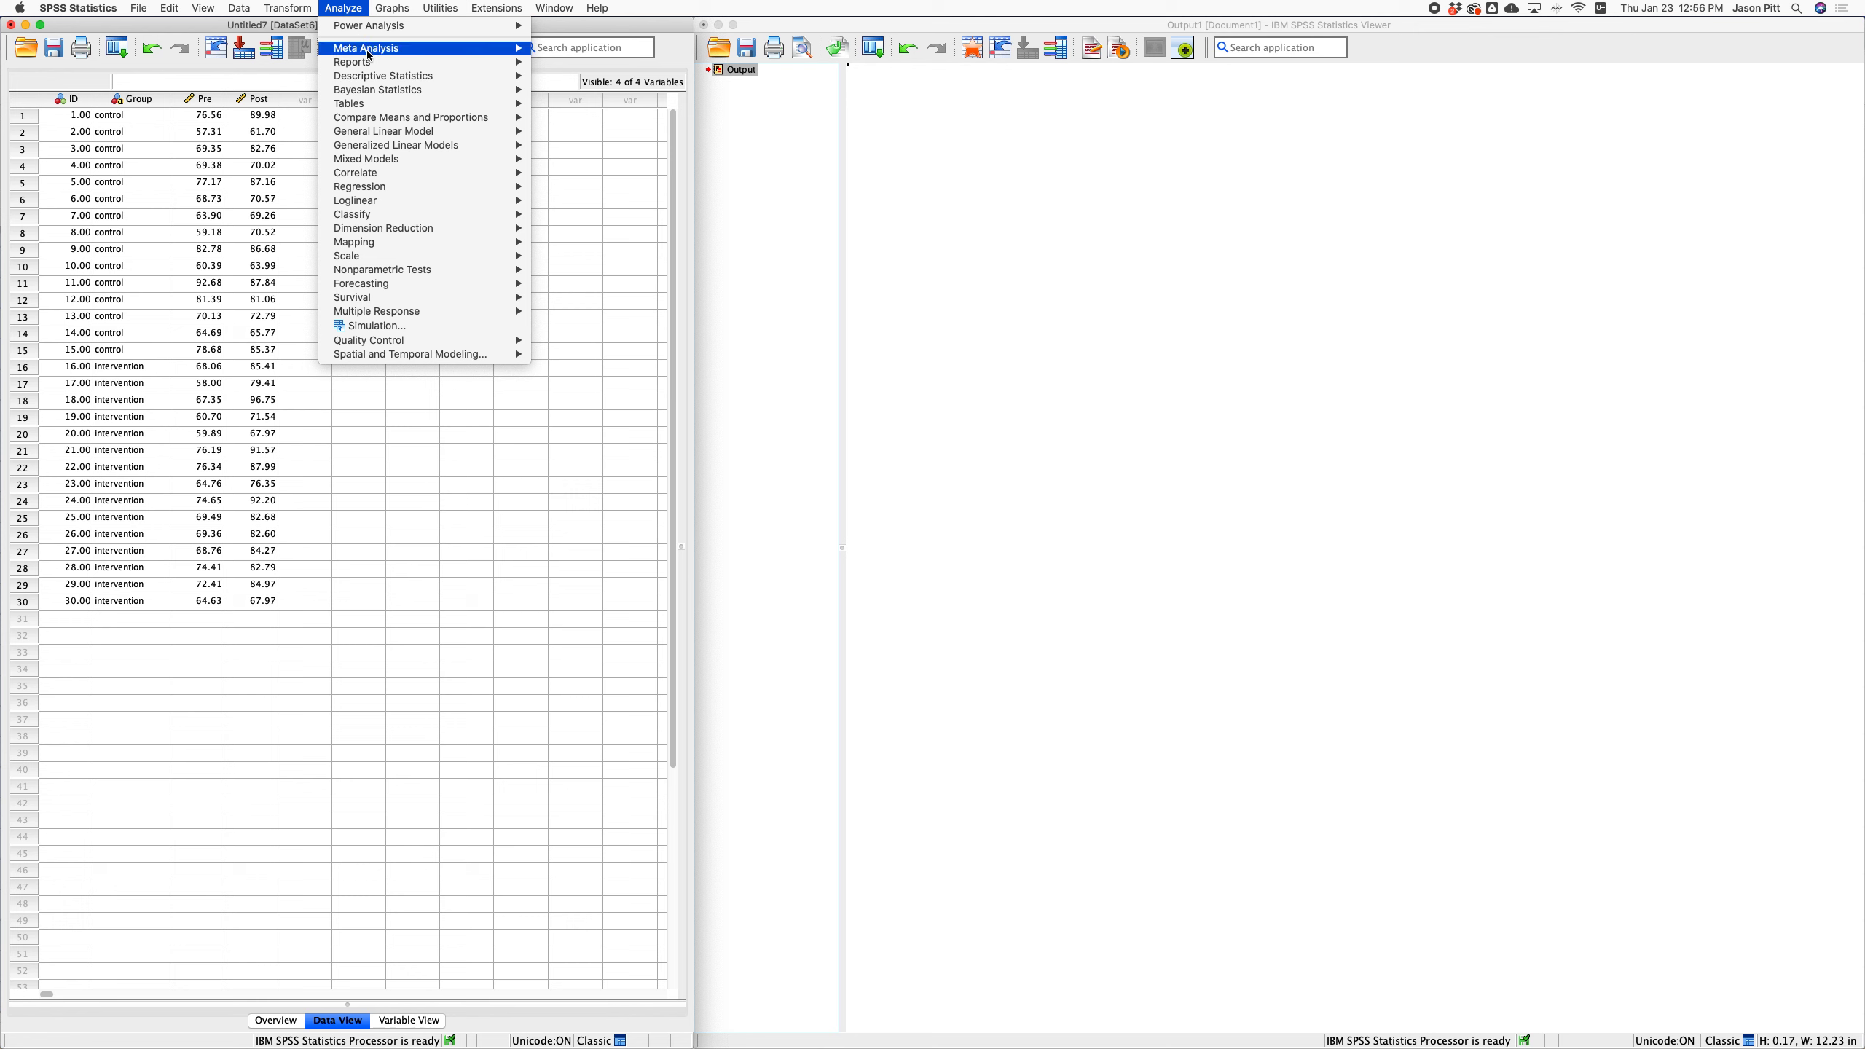
mouse_move(442, 132)
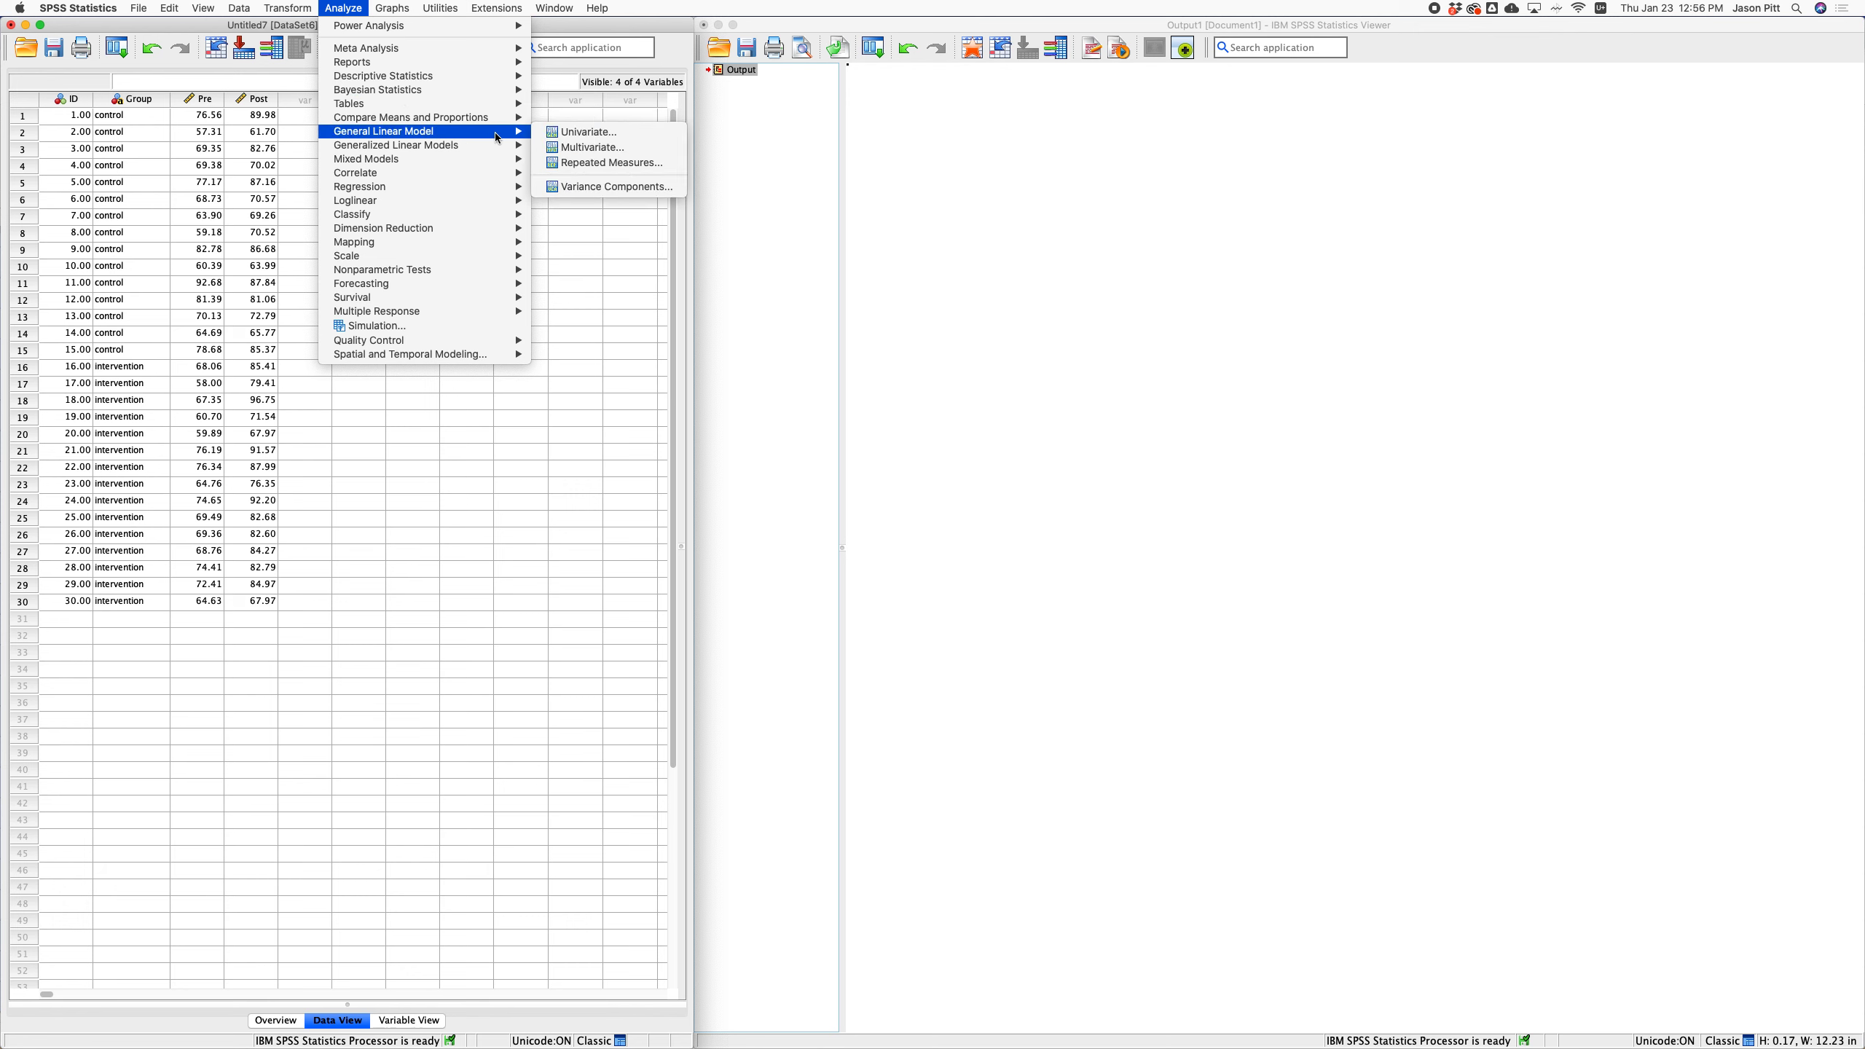
left_click(621, 163)
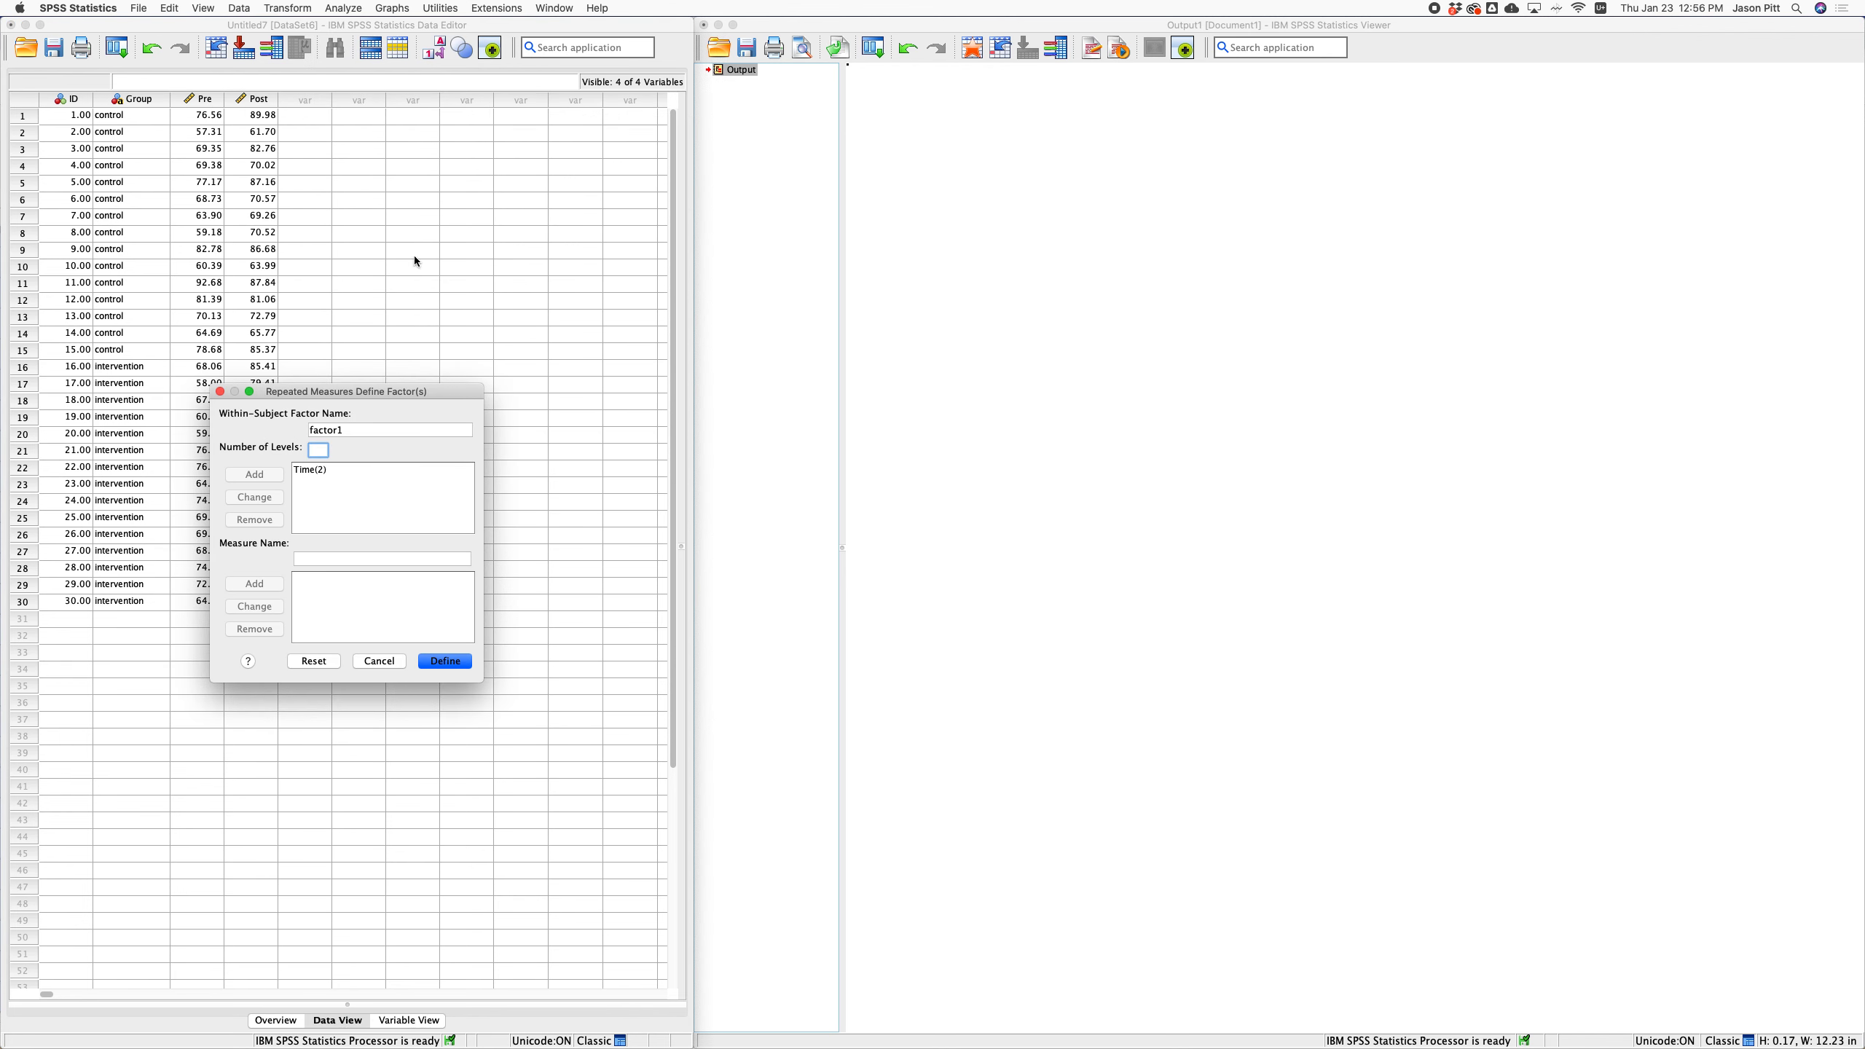
left_click(309, 469)
left_click(255, 519)
Define a within-subject factor named Time with 2 levels and proceed to the variable assignment.
left_click(346, 429)
type("Time")
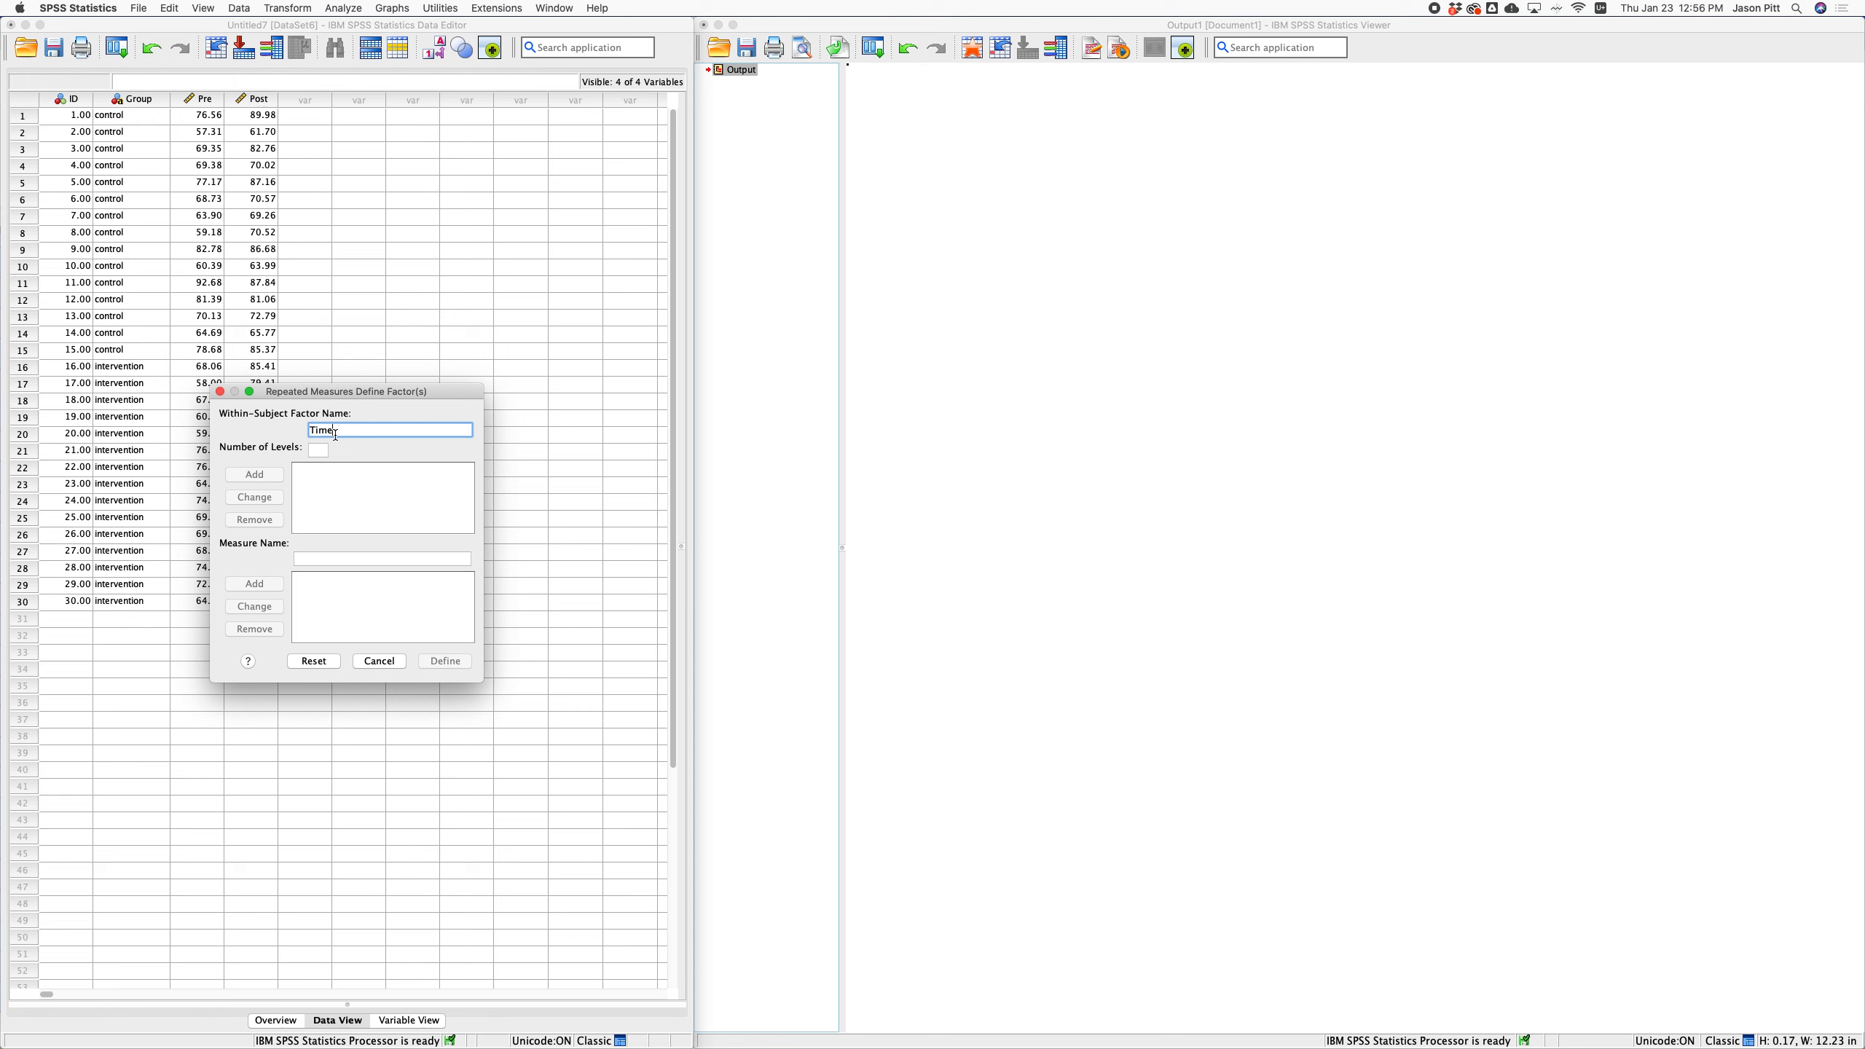
left_click(323, 451)
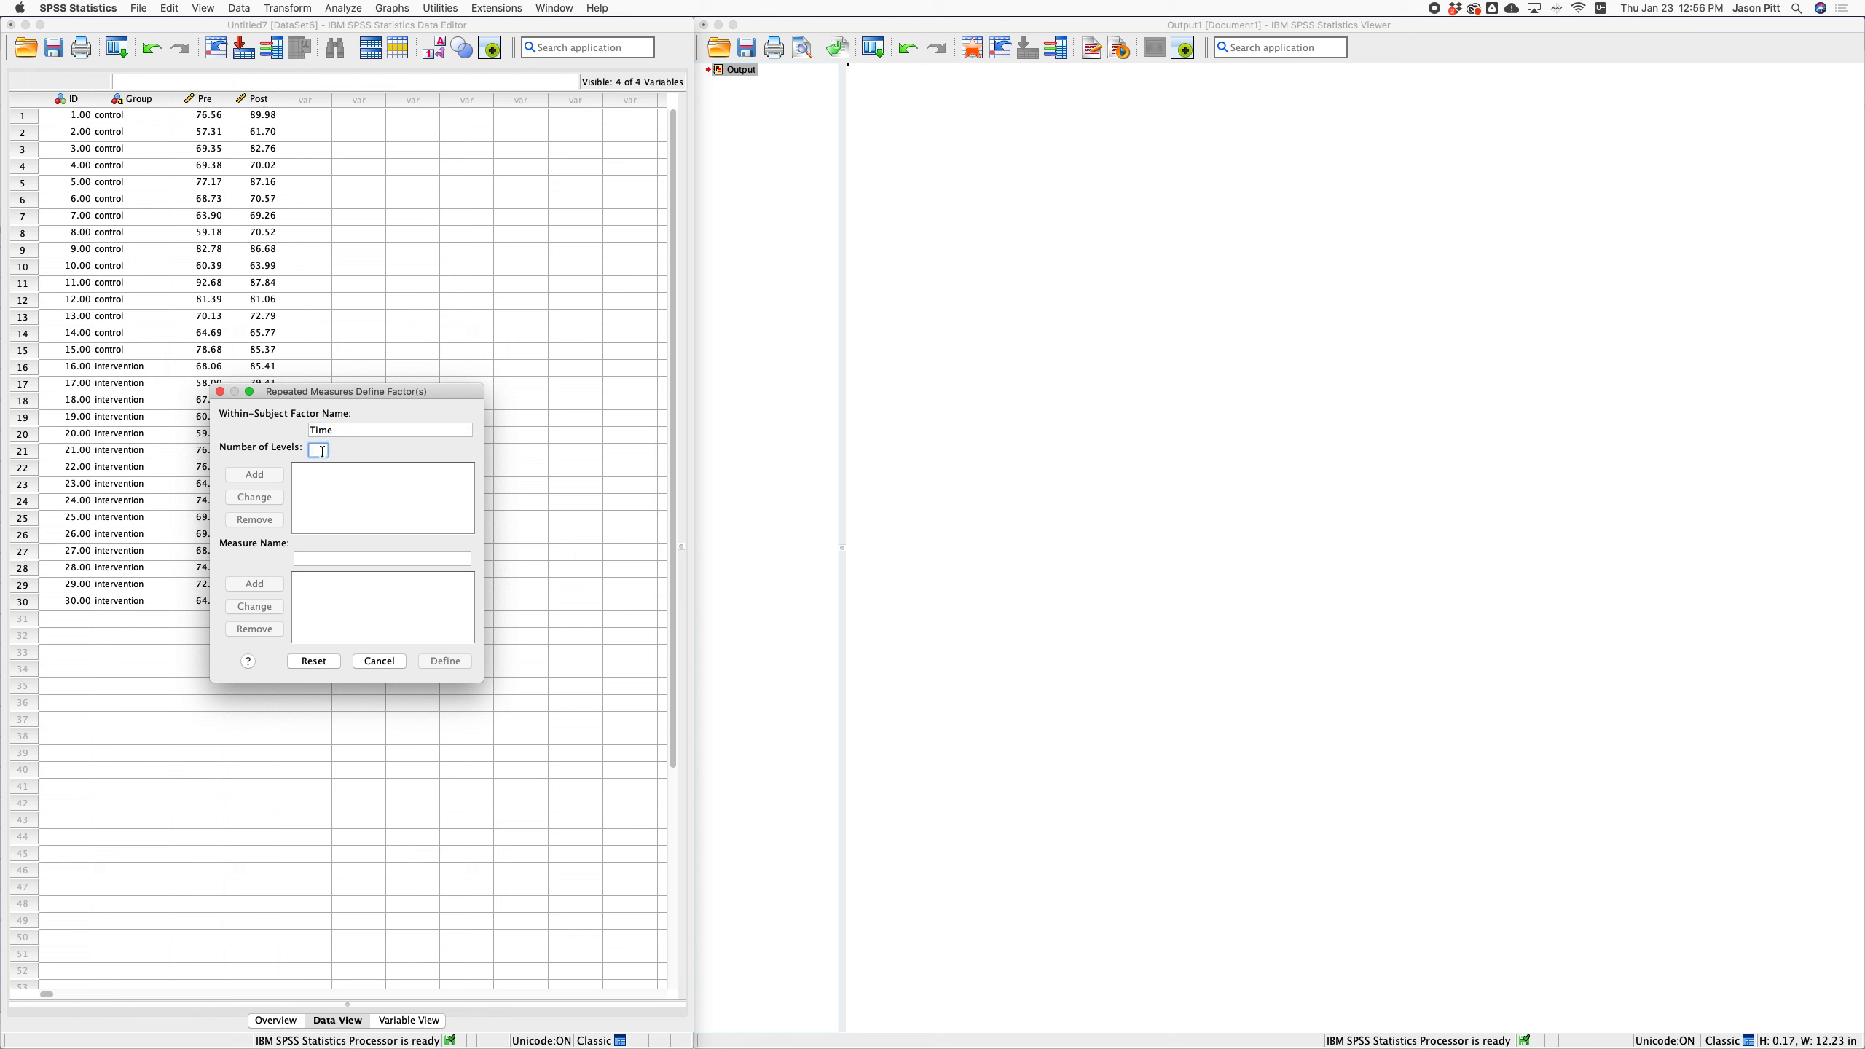
type("2")
left_click(269, 475)
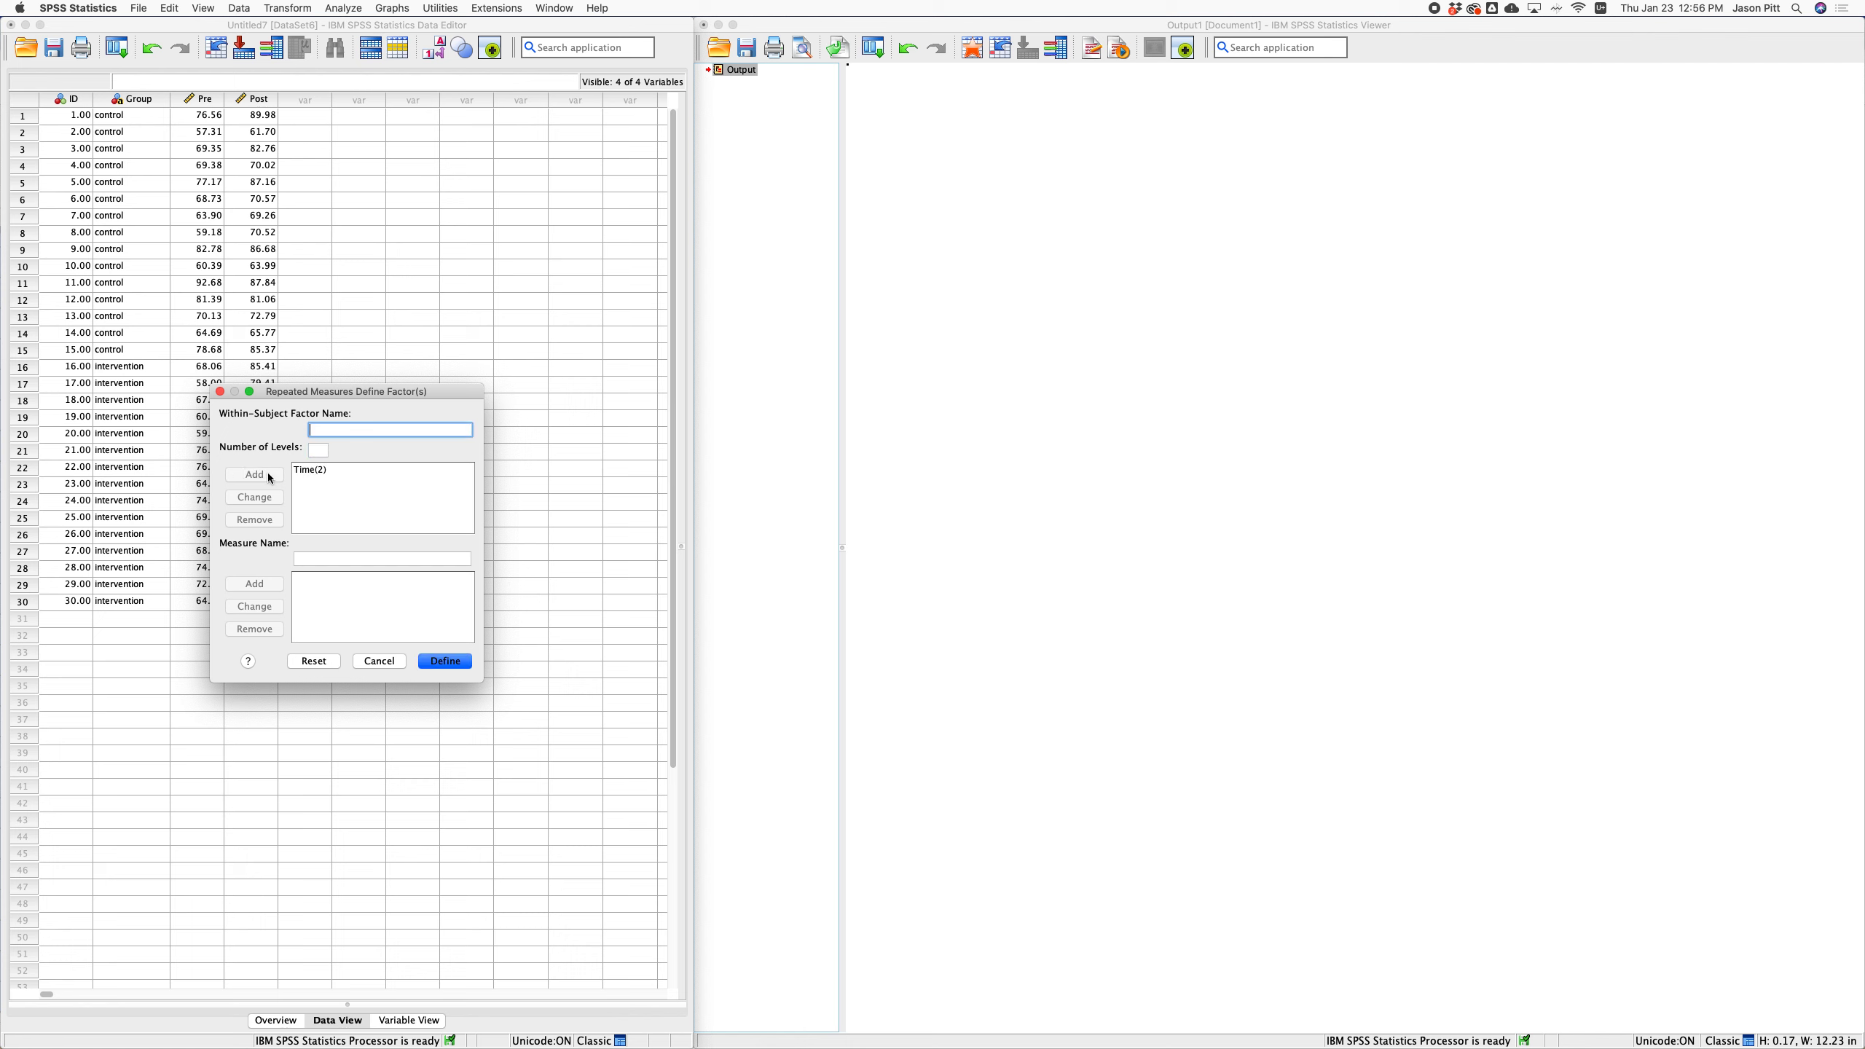
left_click(446, 662)
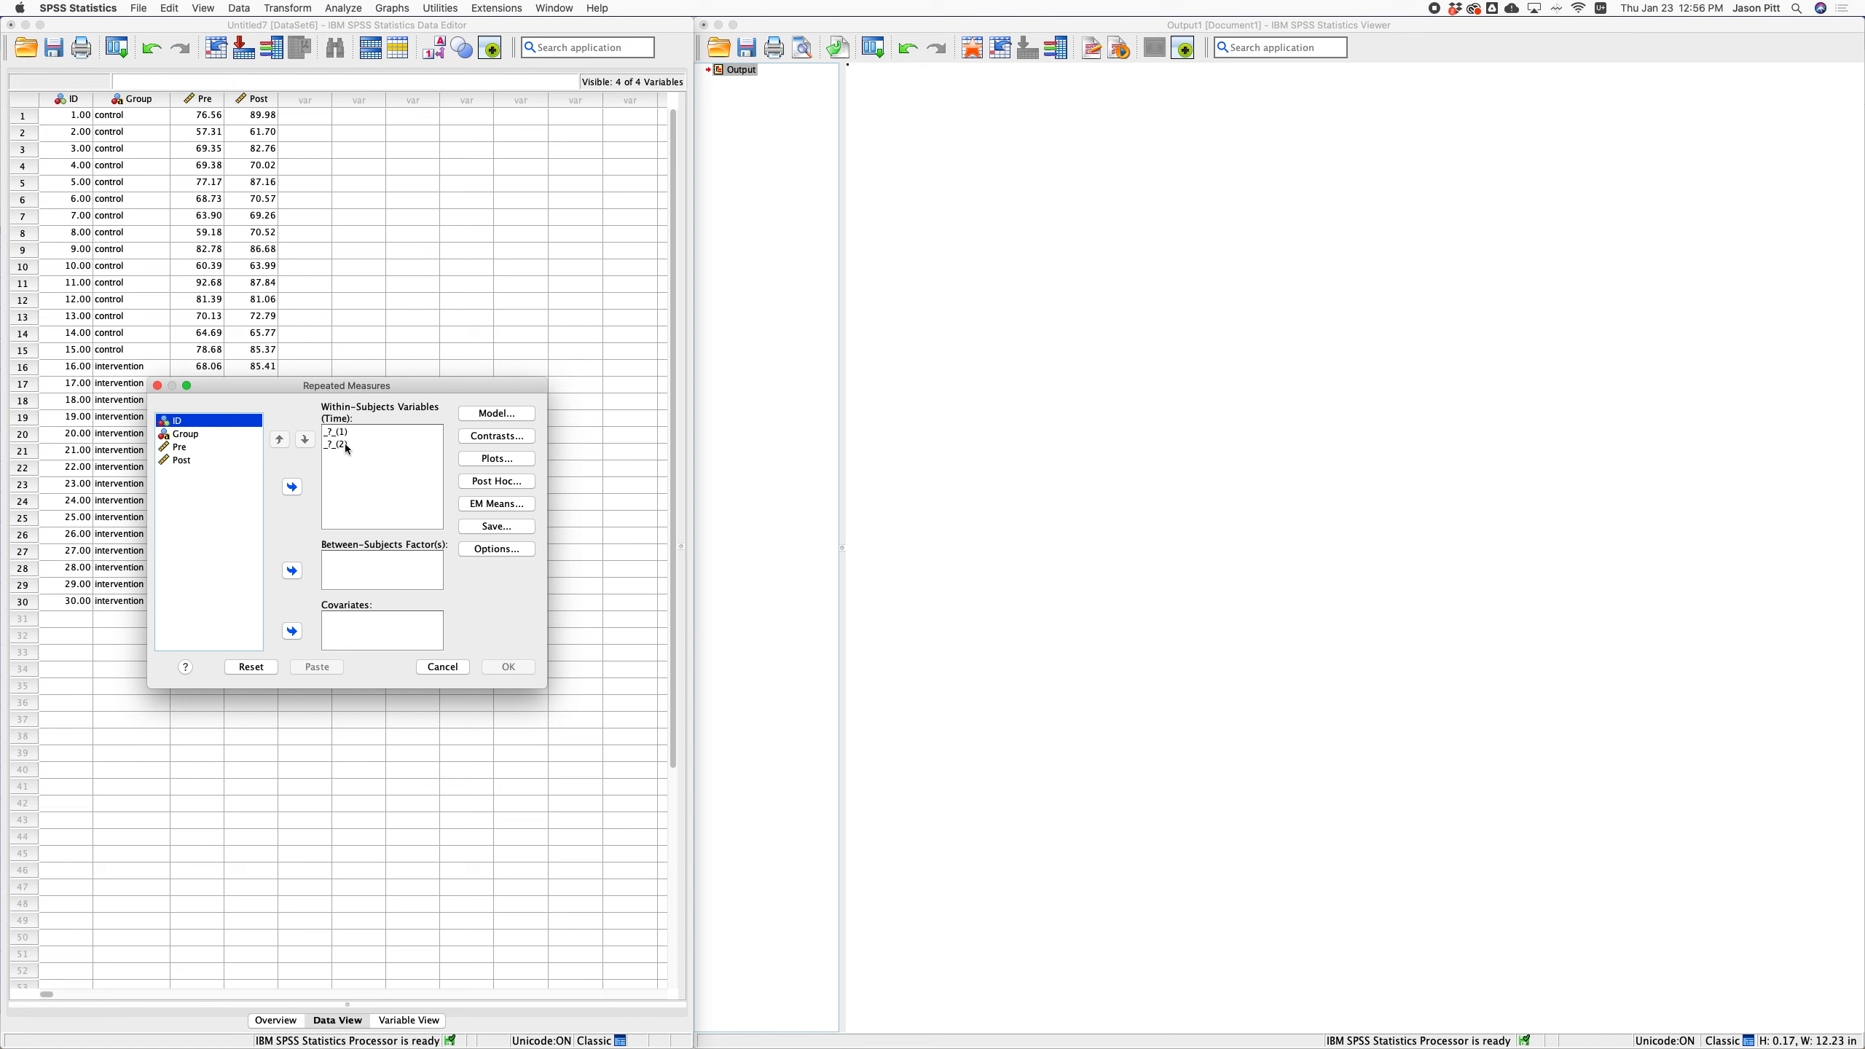
Assign Pre and Post as Time levels 1 and 2, and Group as the between-subjects factor.
left_click(208, 448)
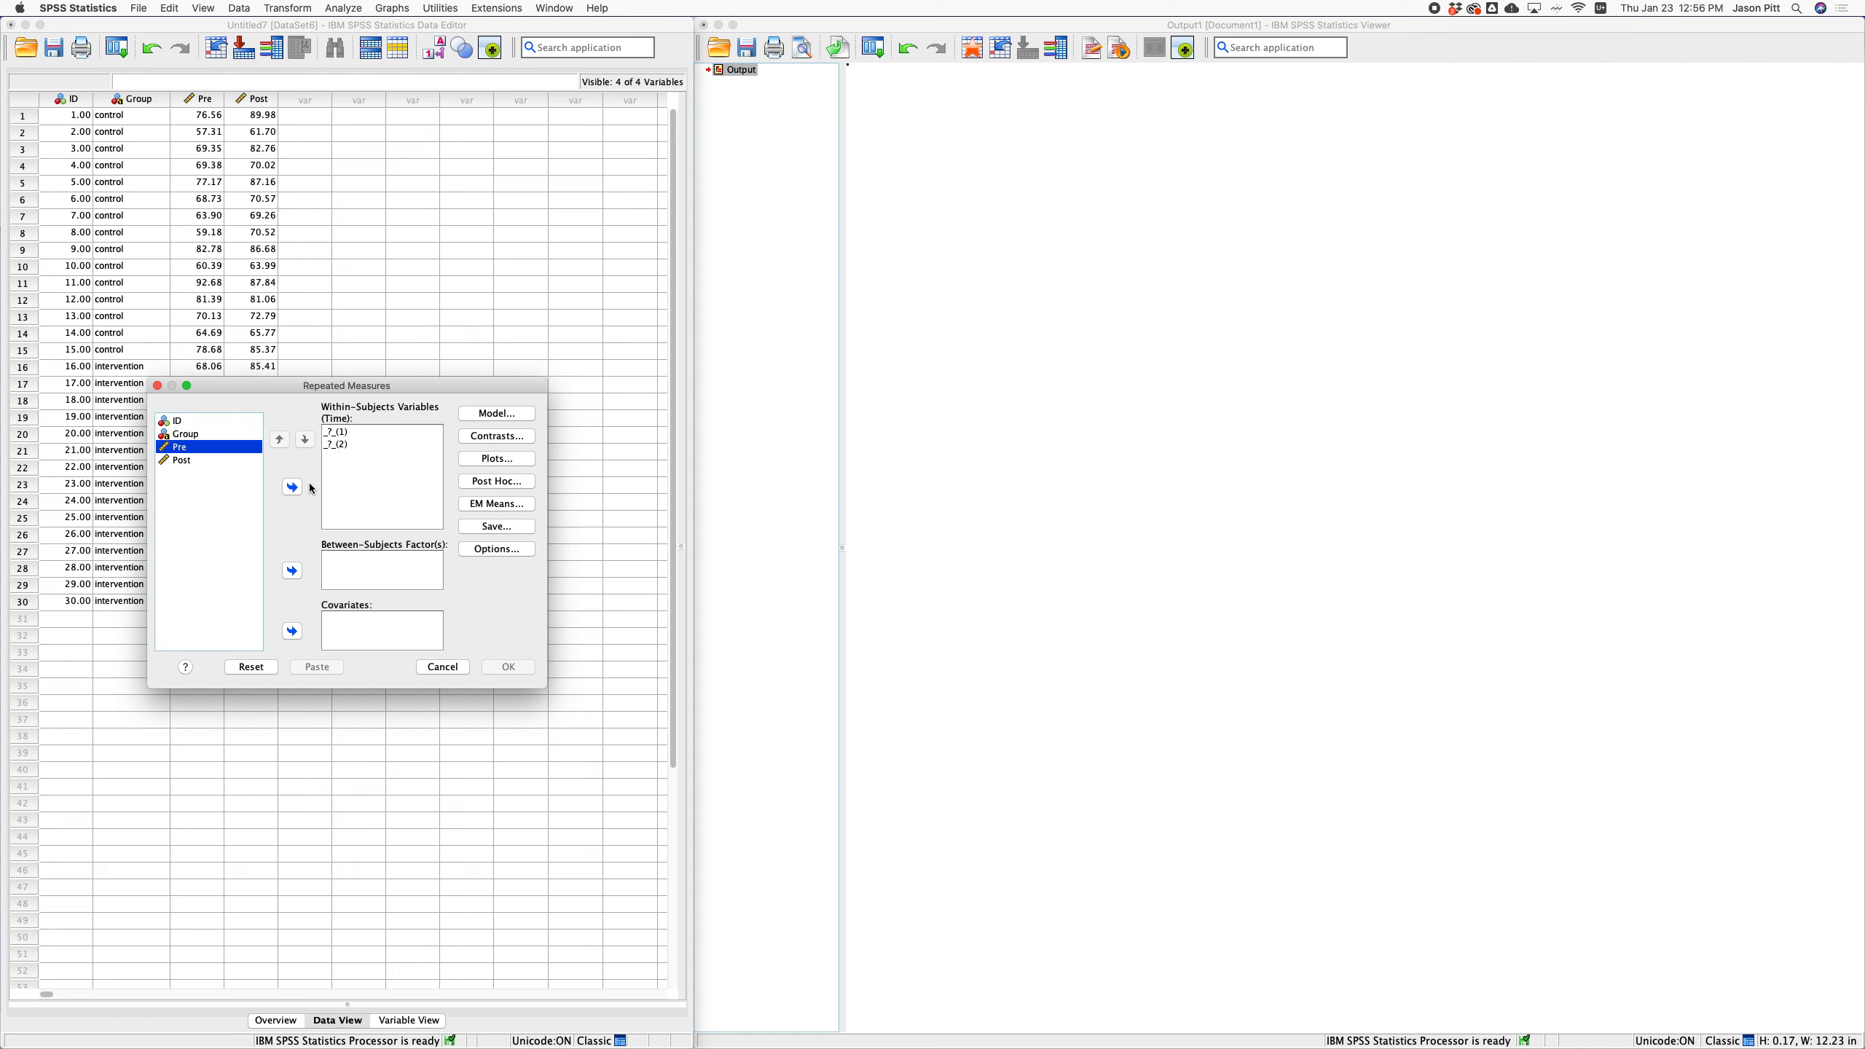
left_click(291, 487)
left_click(182, 448)
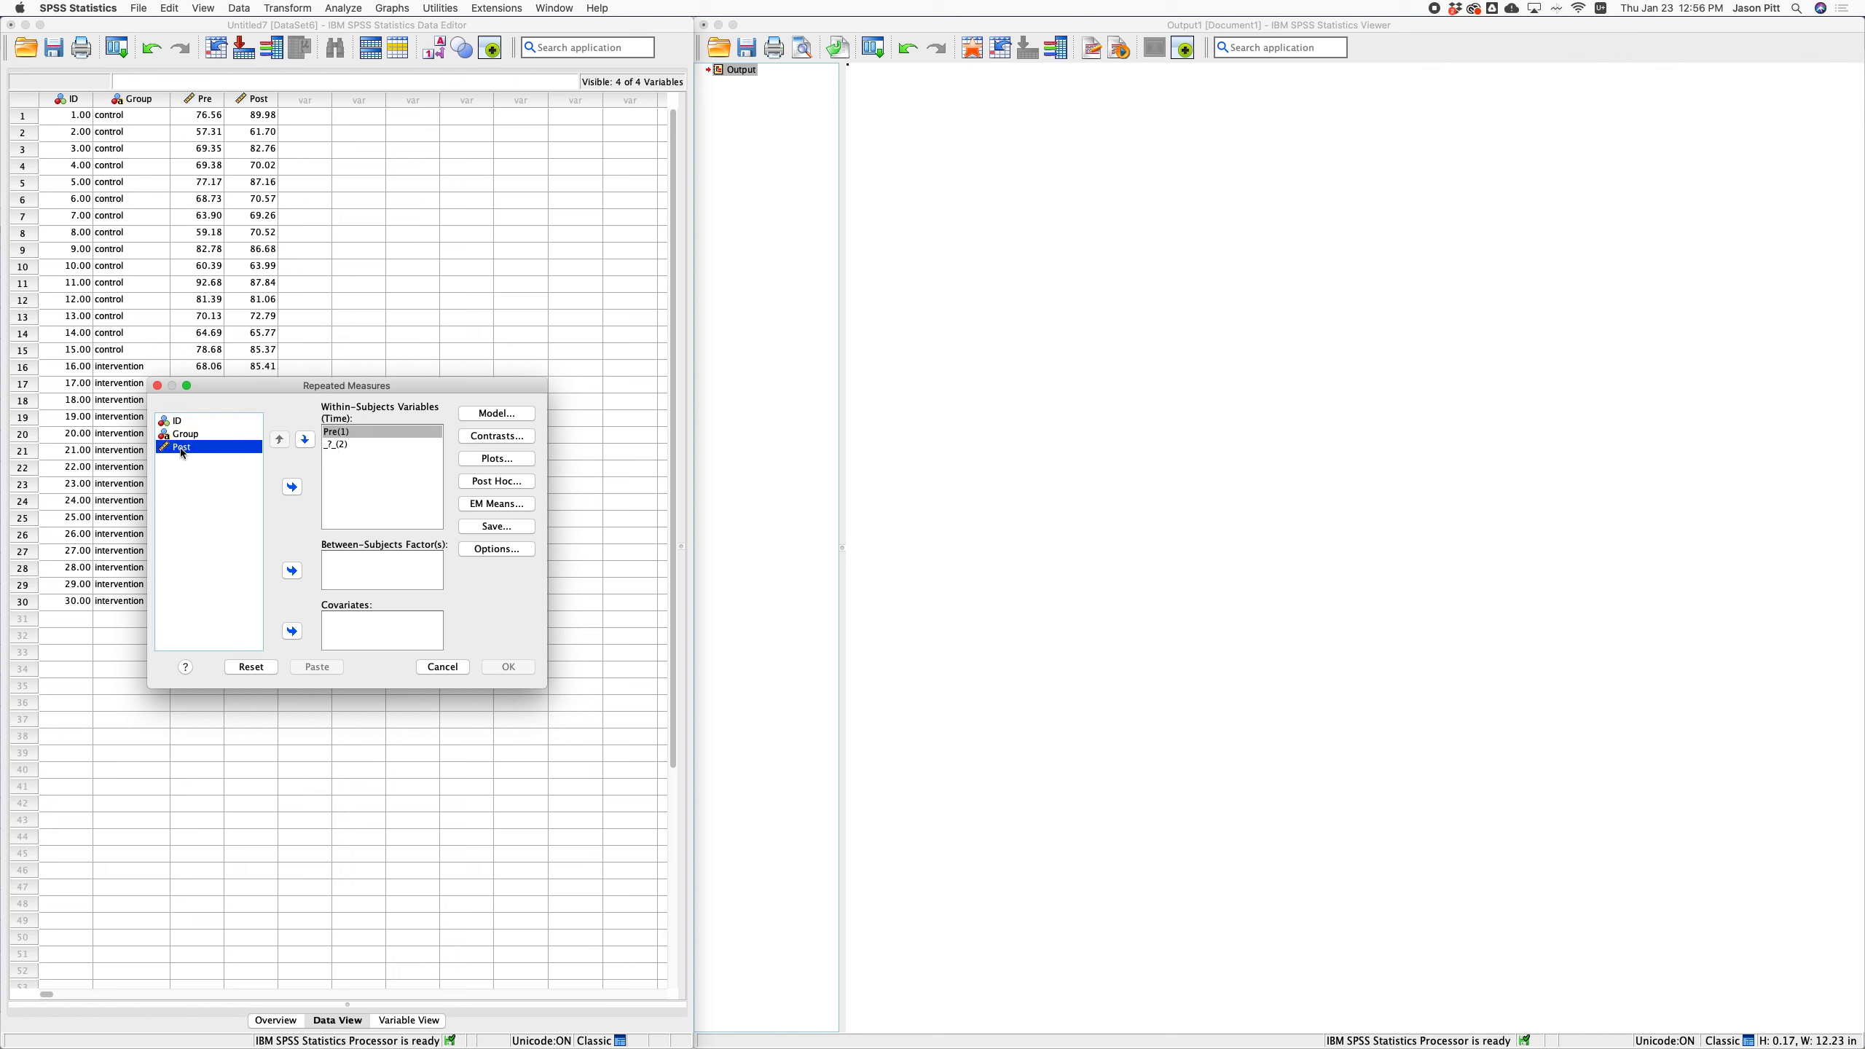
left_click(292, 487)
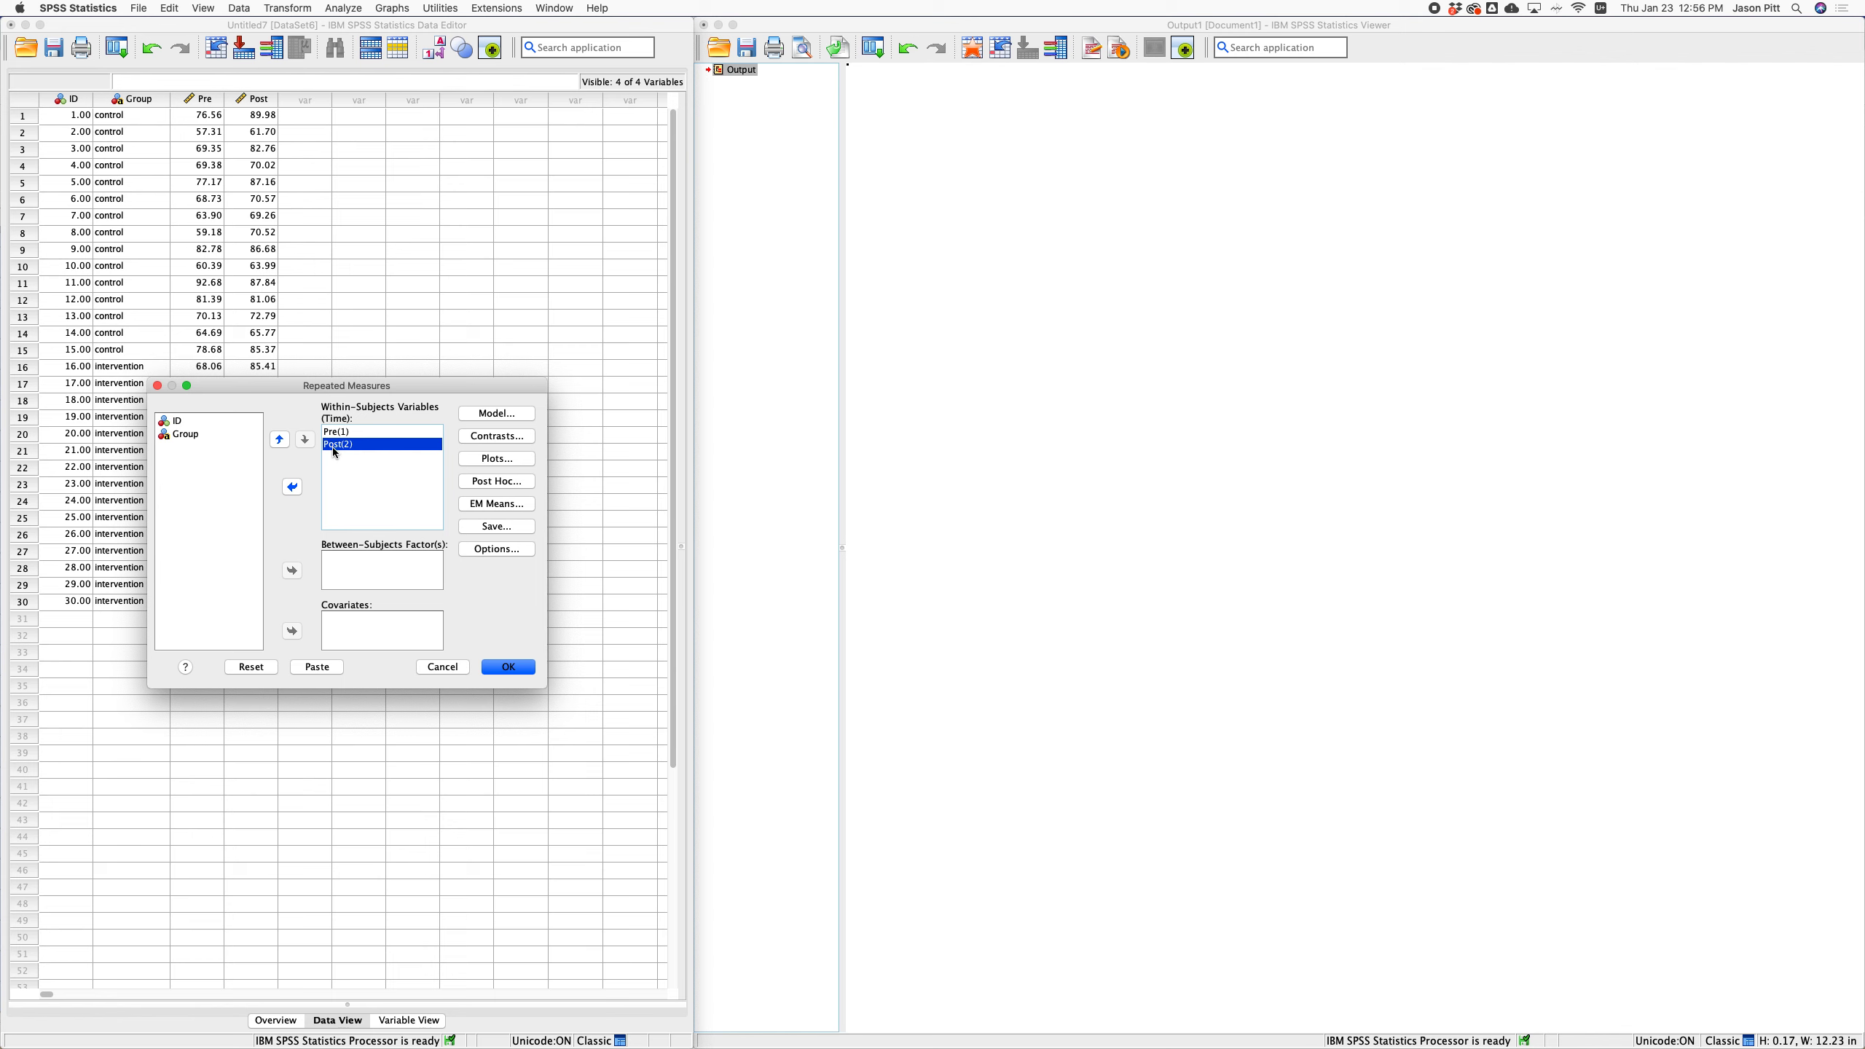
left_click(183, 438)
left_click(293, 571)
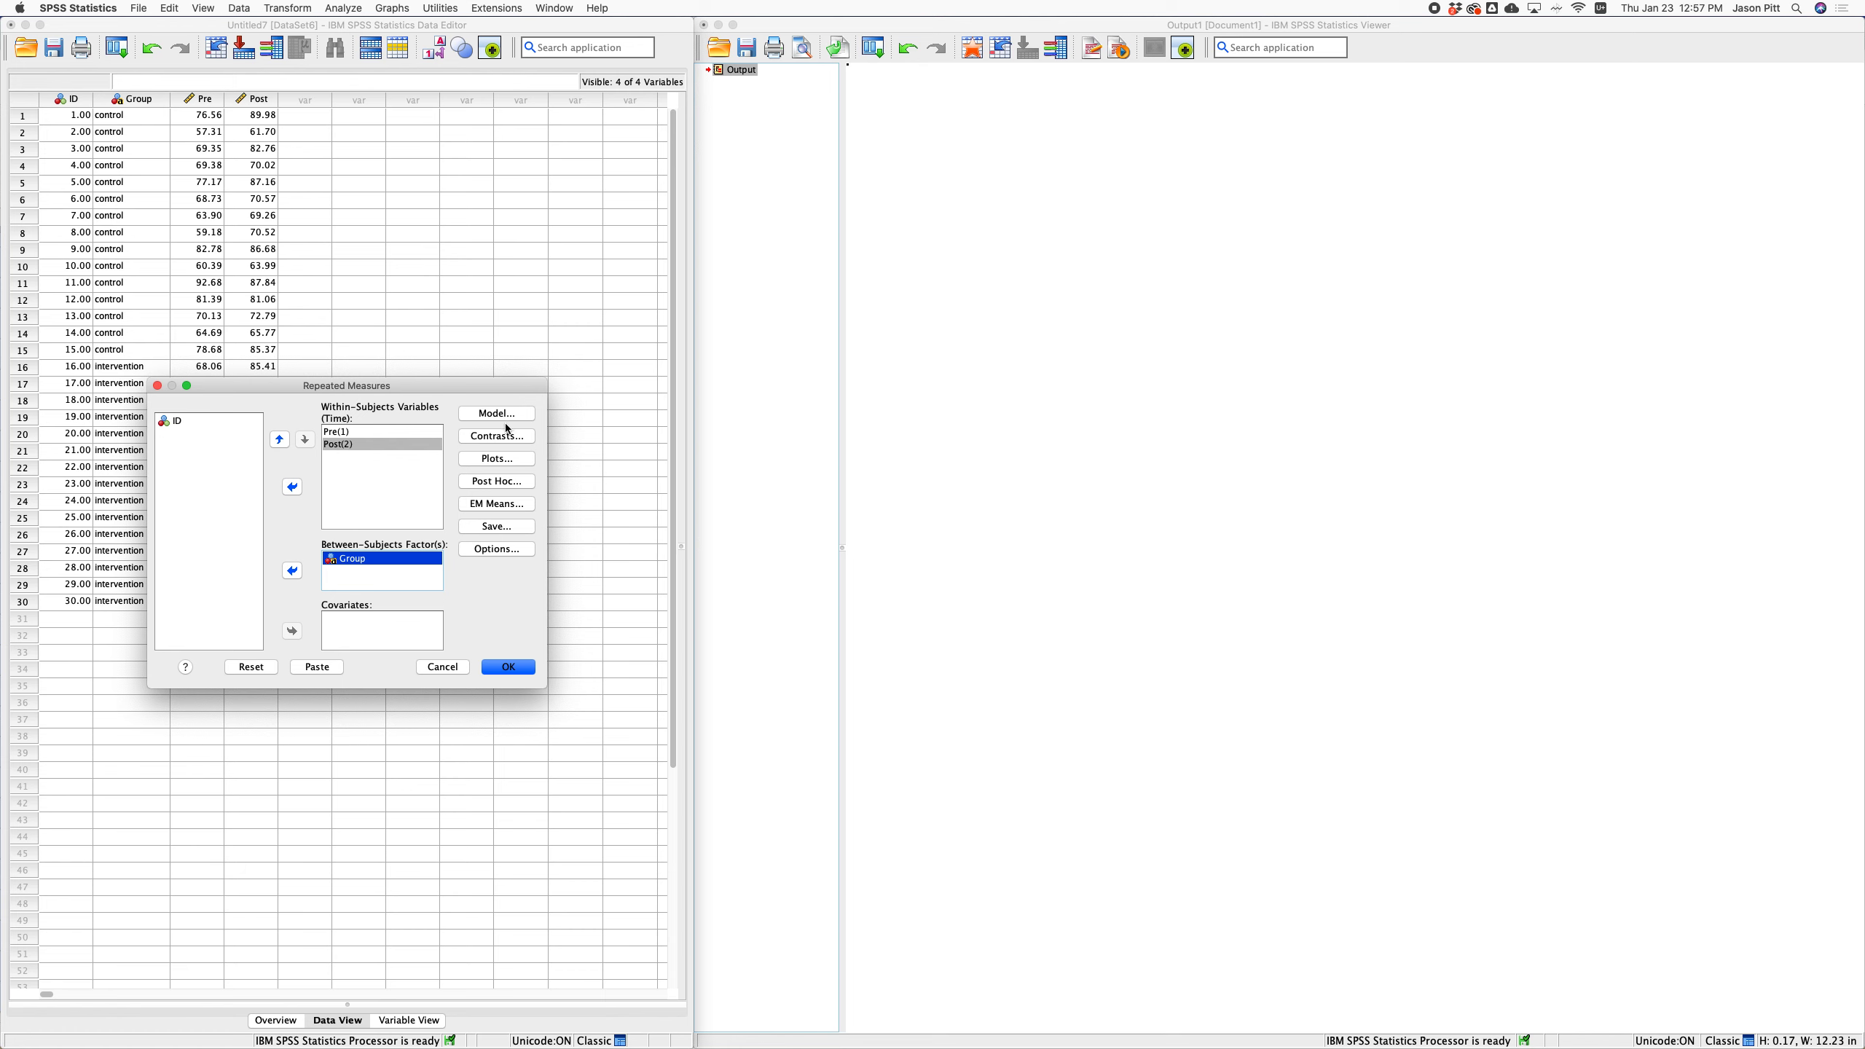
Remove the existing Group*Time plot from the analysis's profile plots.
left_click(503, 461)
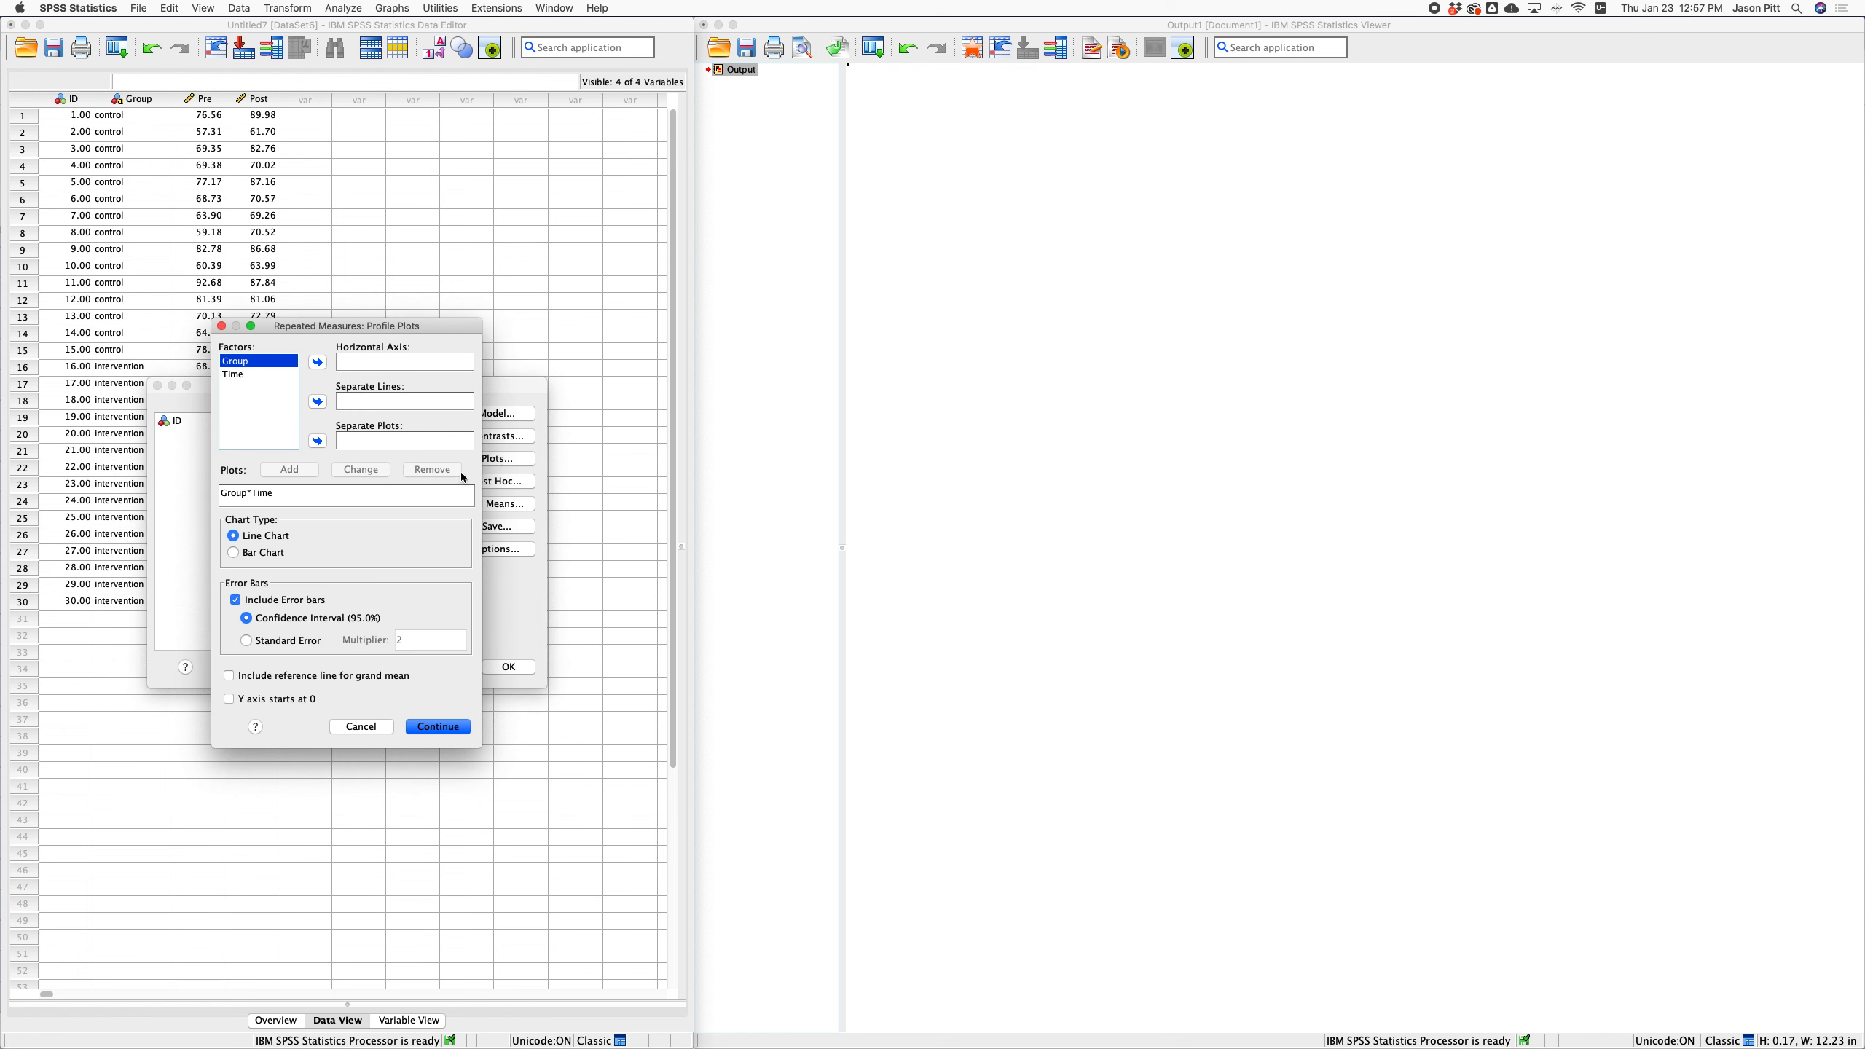
left_click(308, 492)
left_click(424, 469)
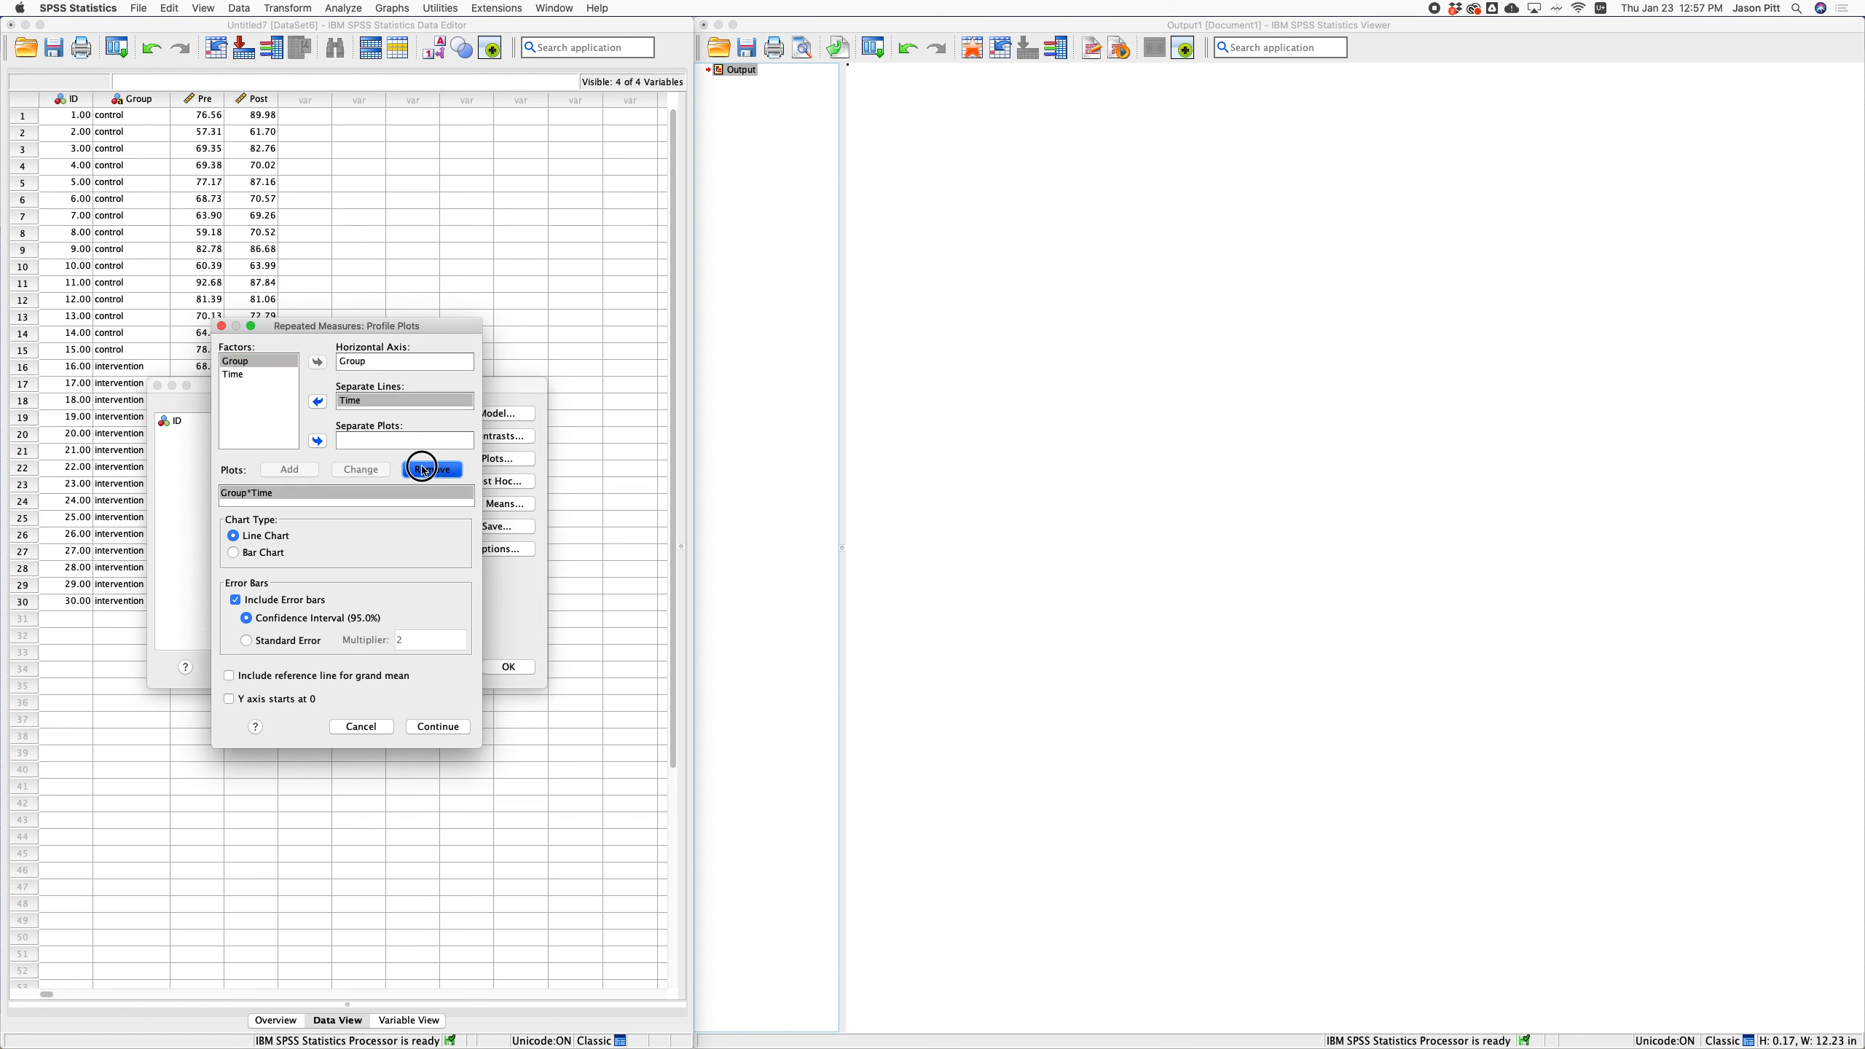
Add a Time*Group profile plot with Time on the horizontal axis and Group as separate lines, keeping the 95% confidence interval error bars.
left_click(252, 362)
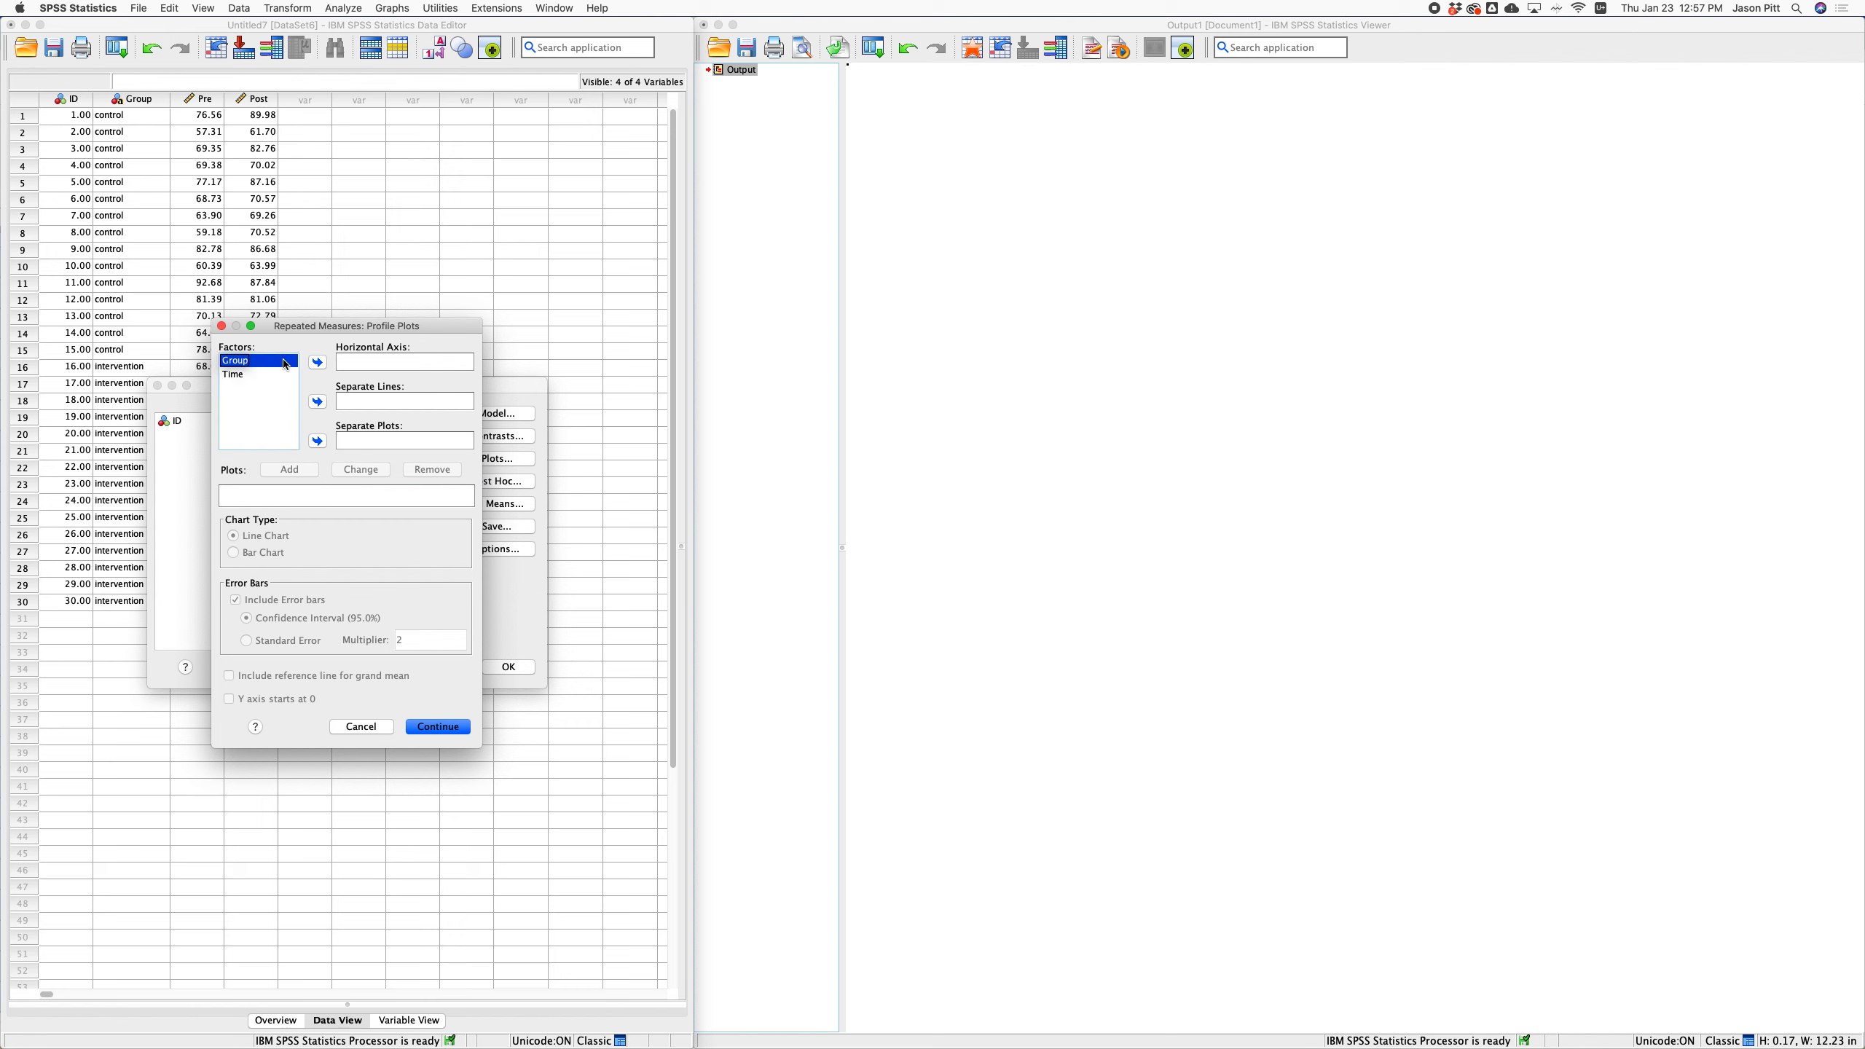
left_click(248, 376)
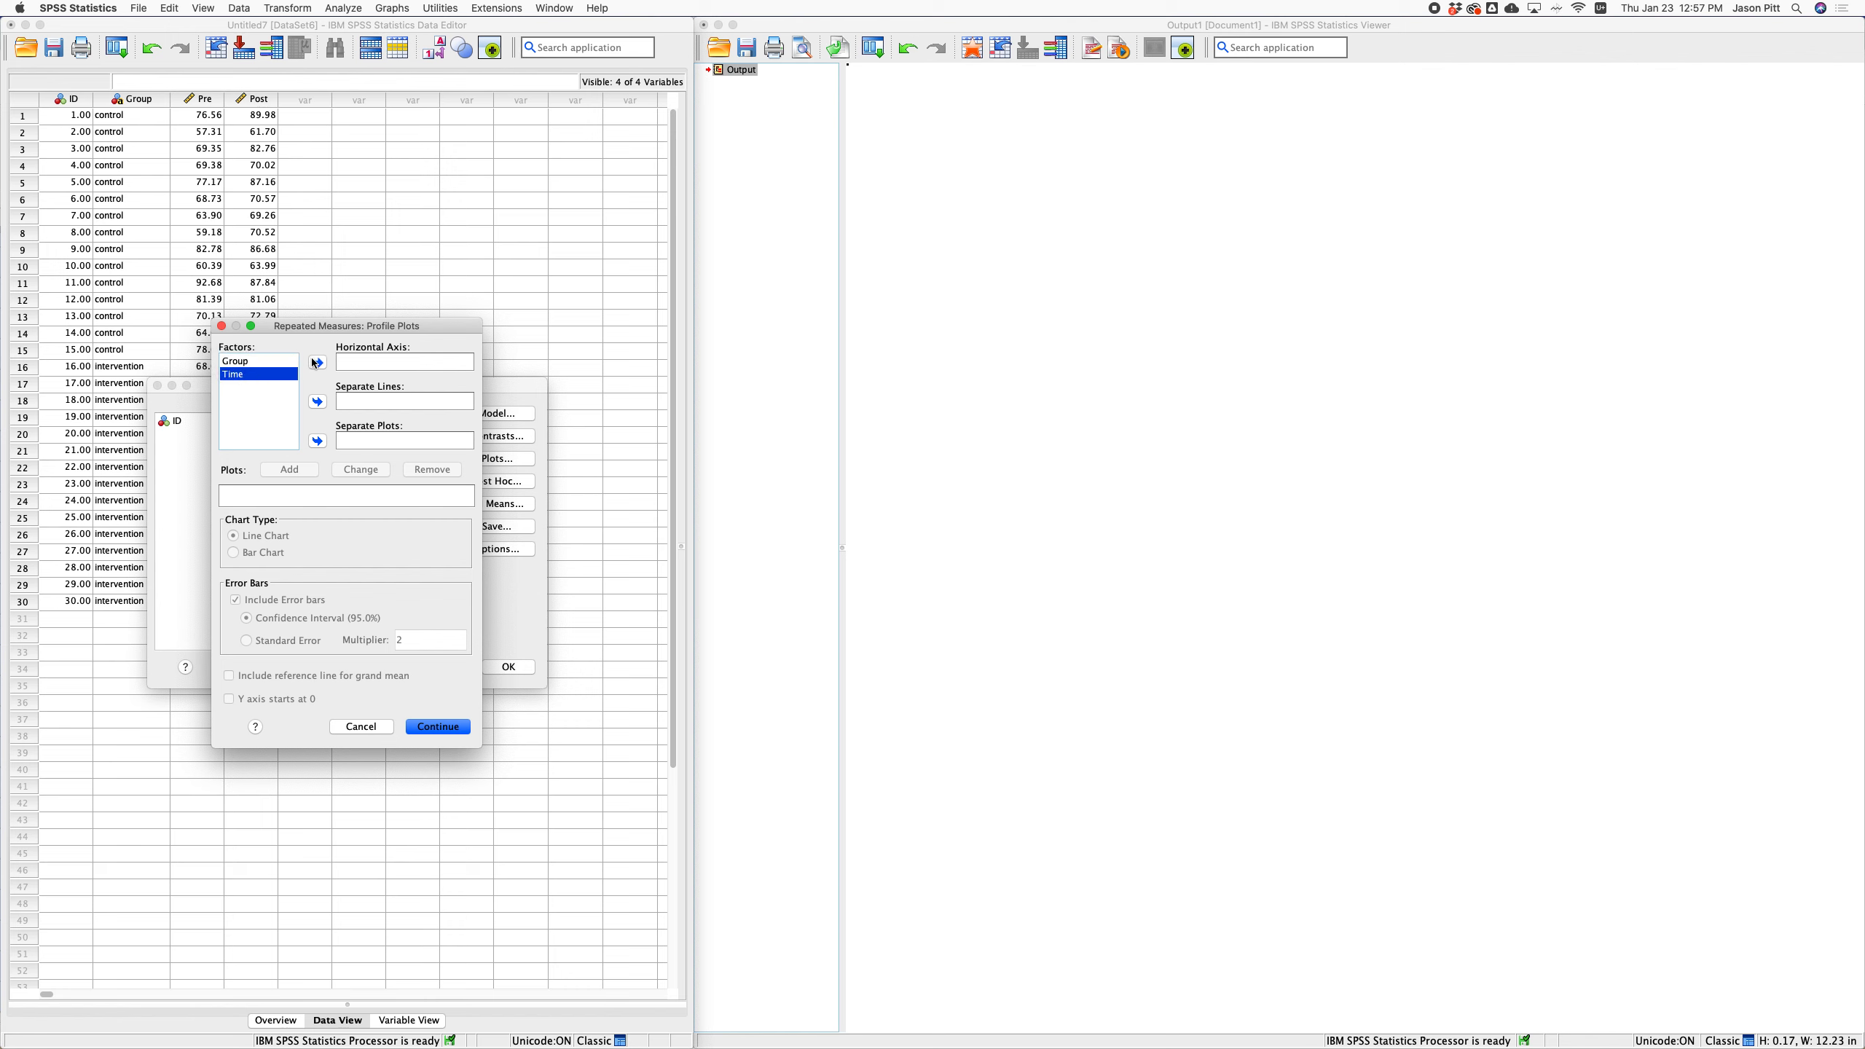
left_click(318, 362)
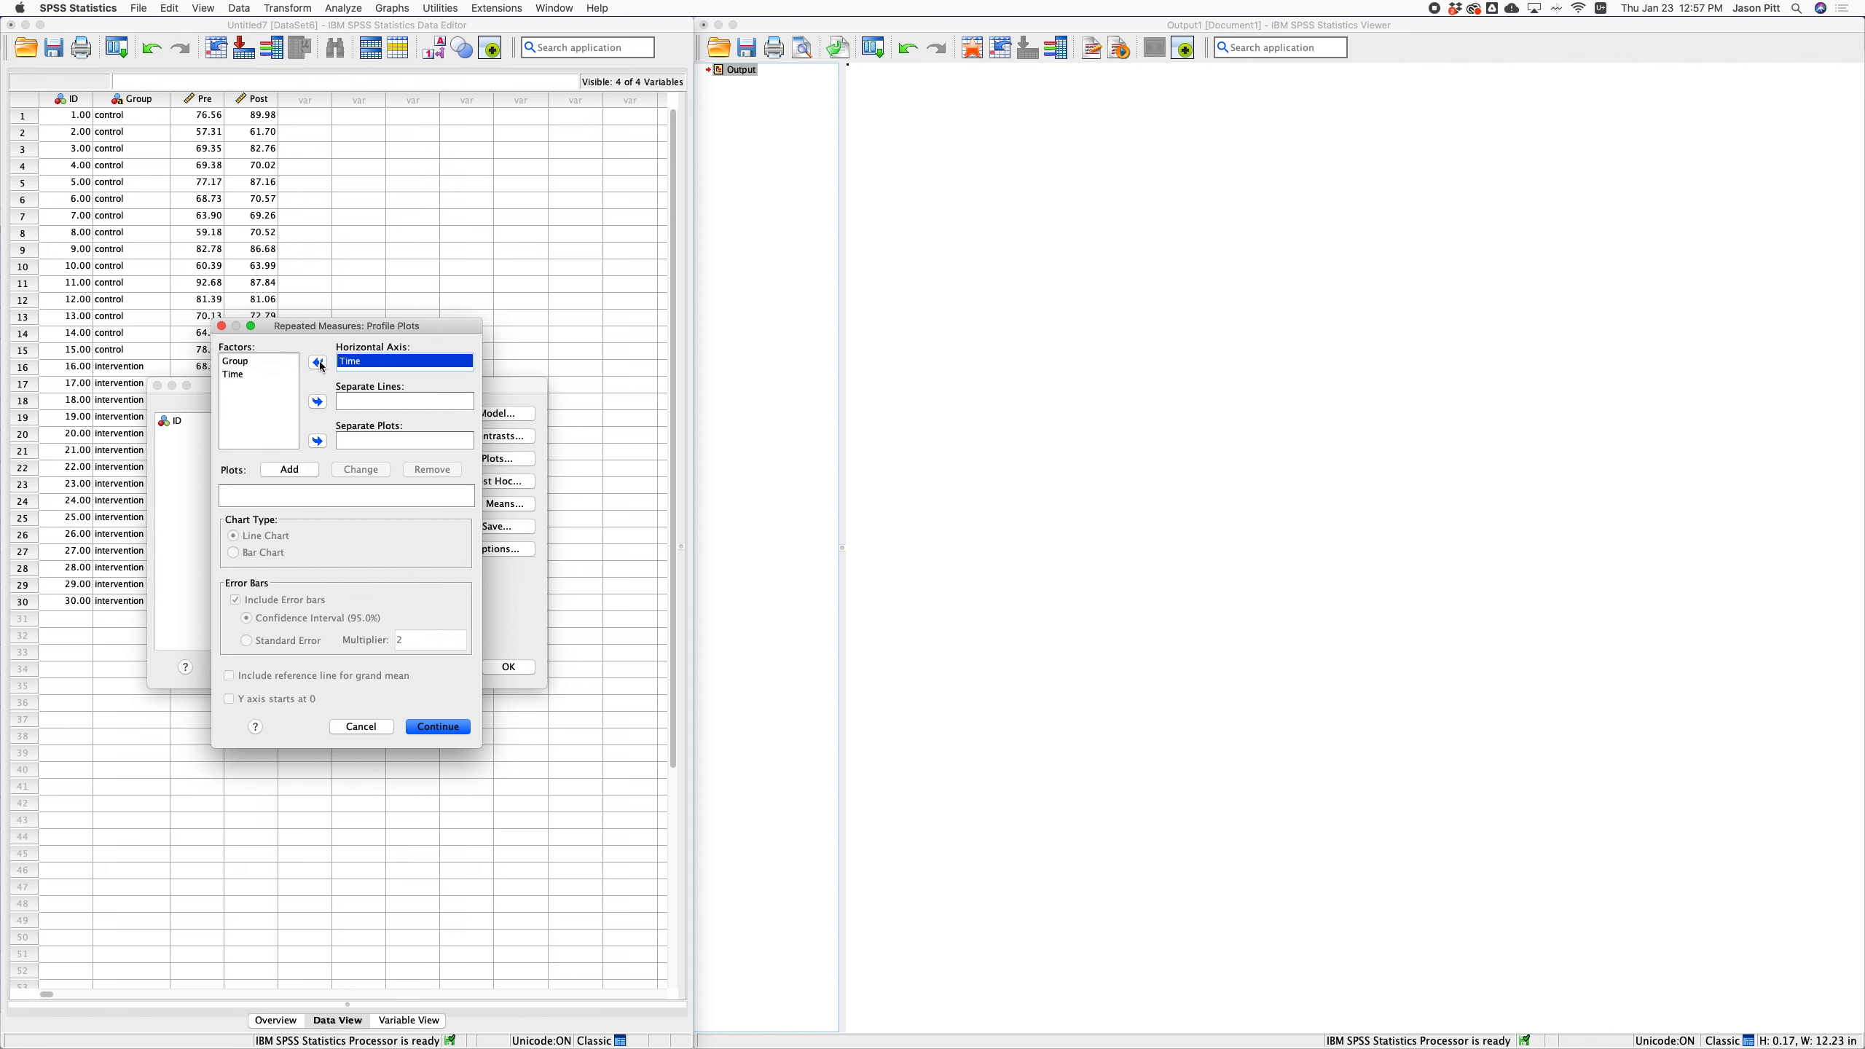
left_click(263, 361)
left_click(316, 402)
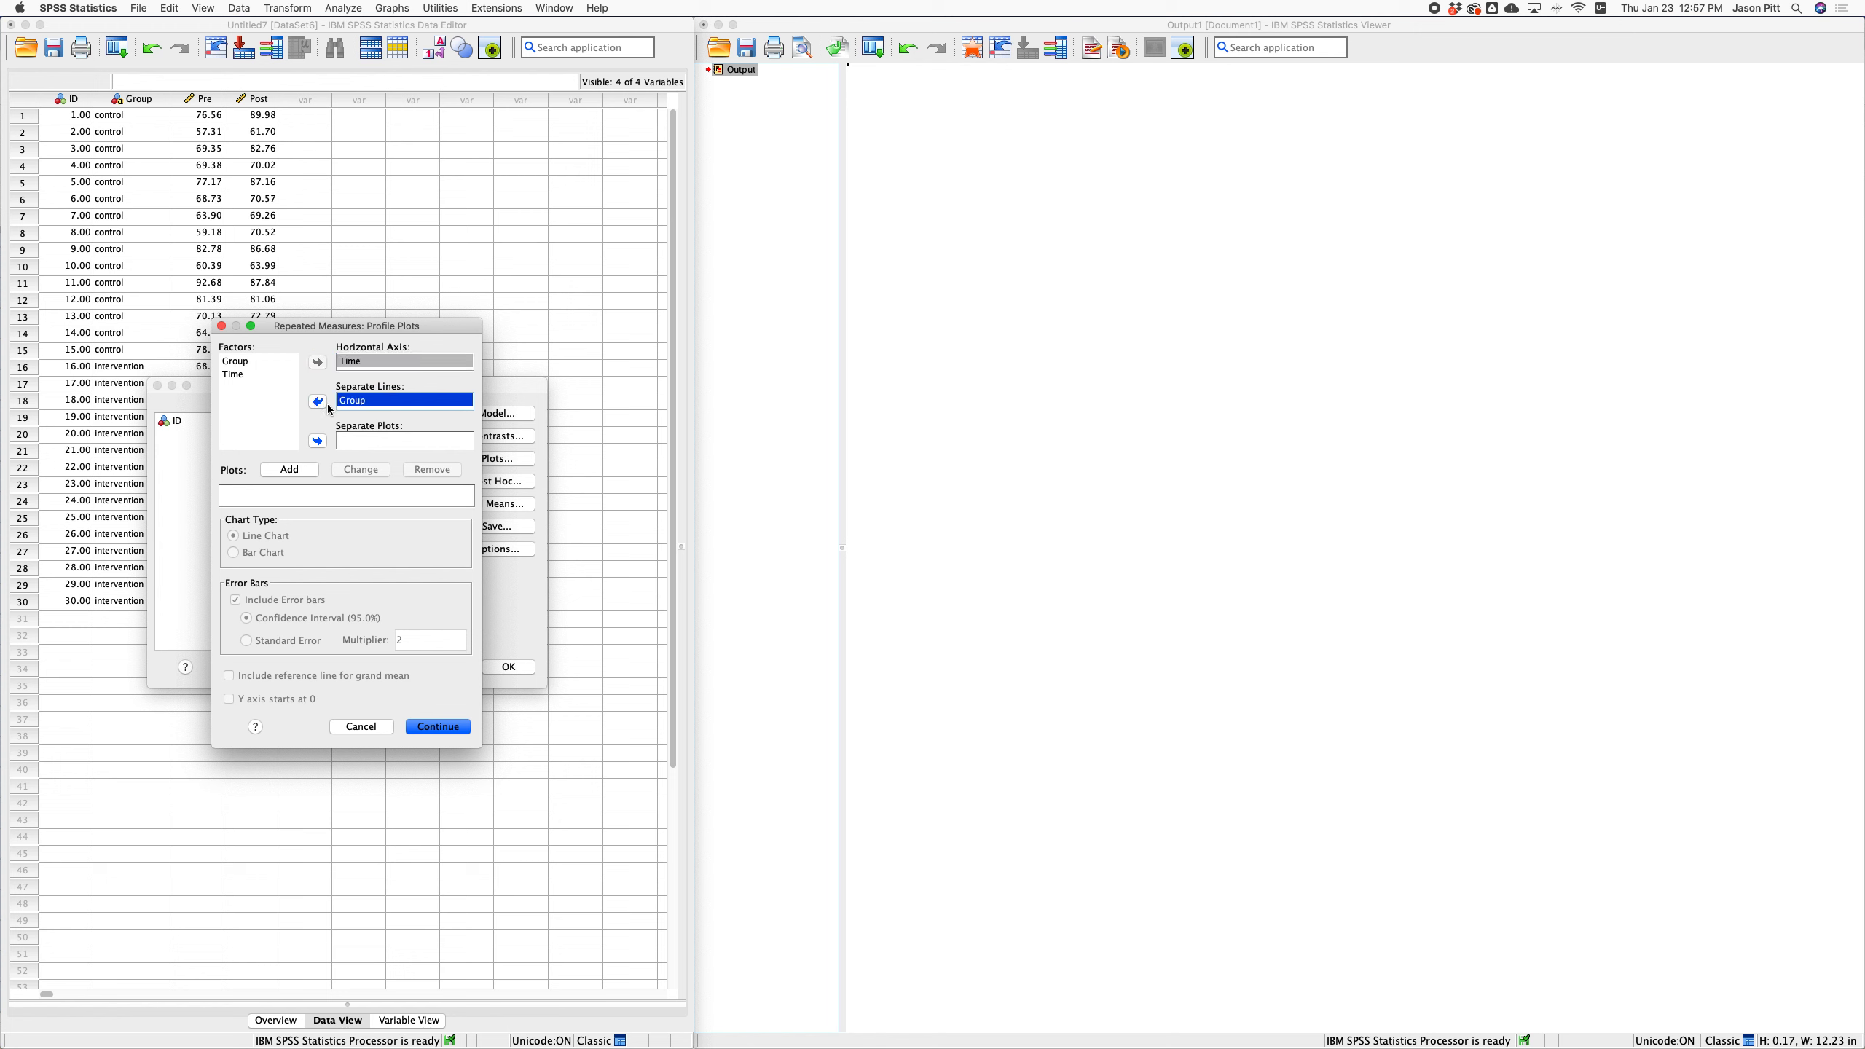
left_click(290, 469)
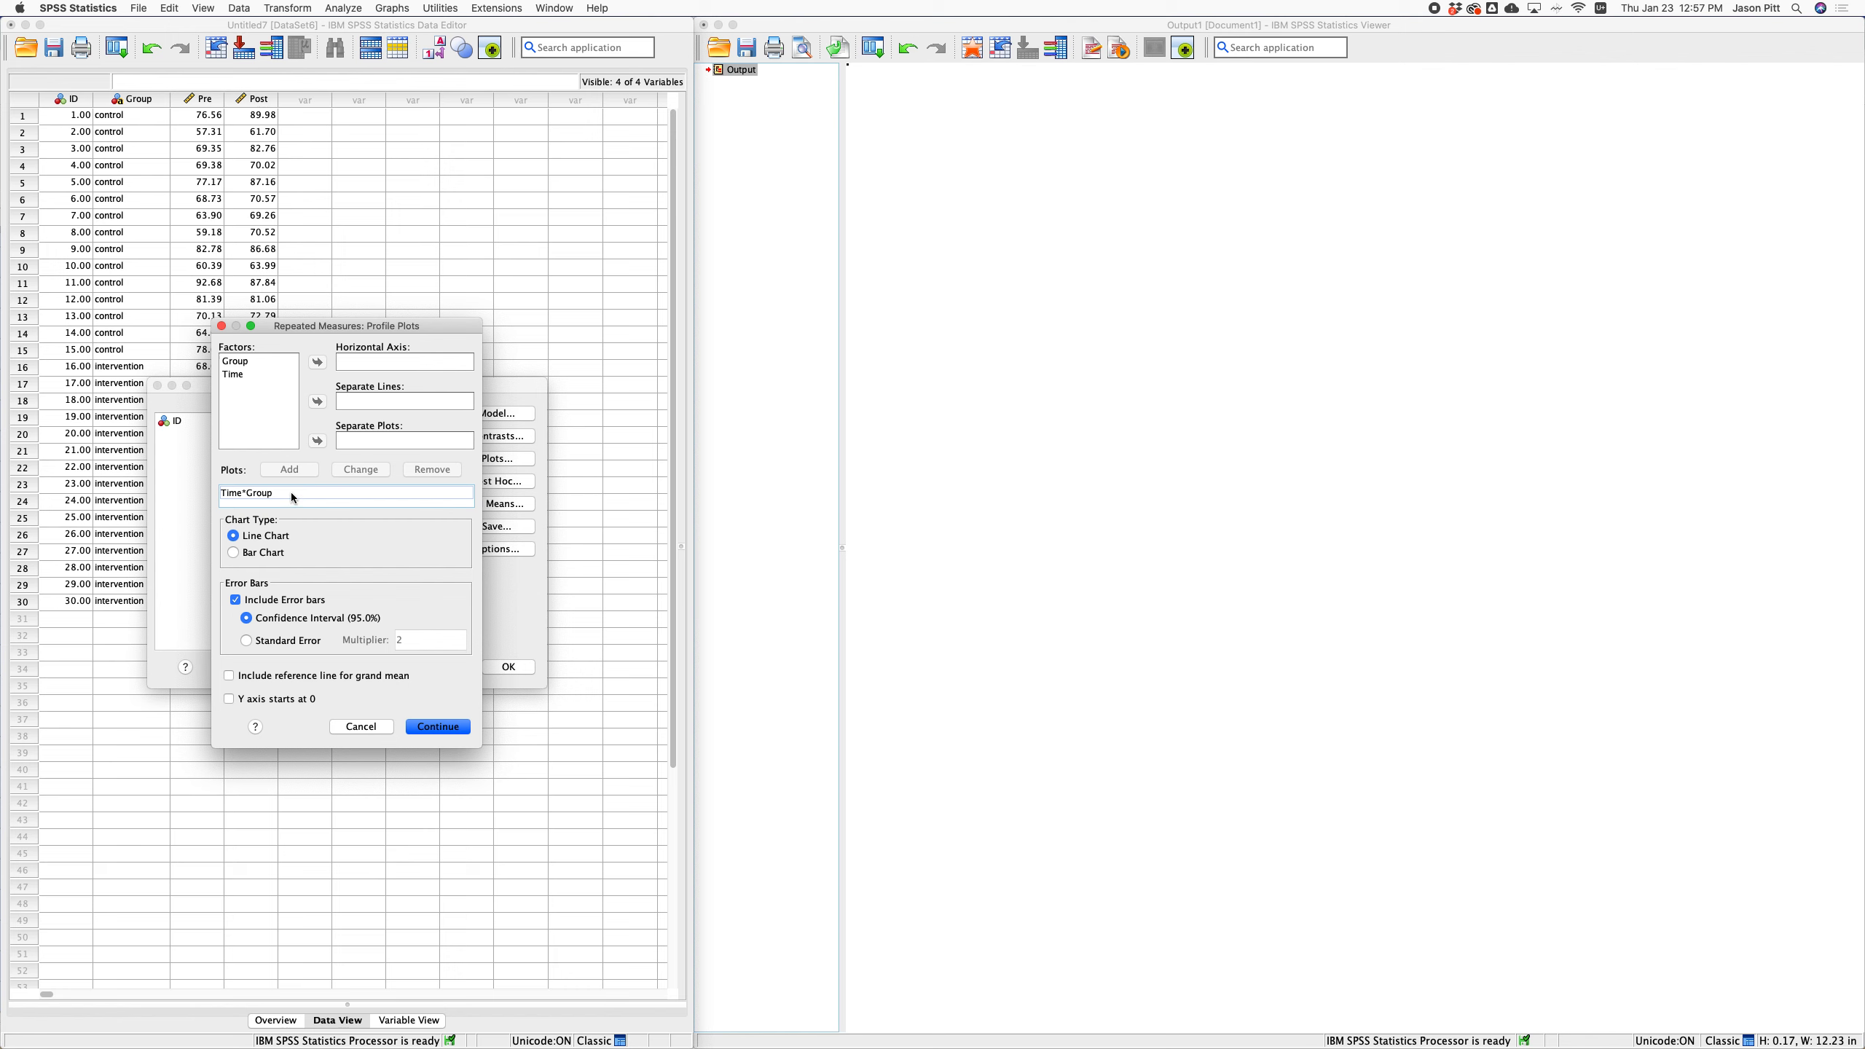
left_click(237, 601)
left_click(237, 602)
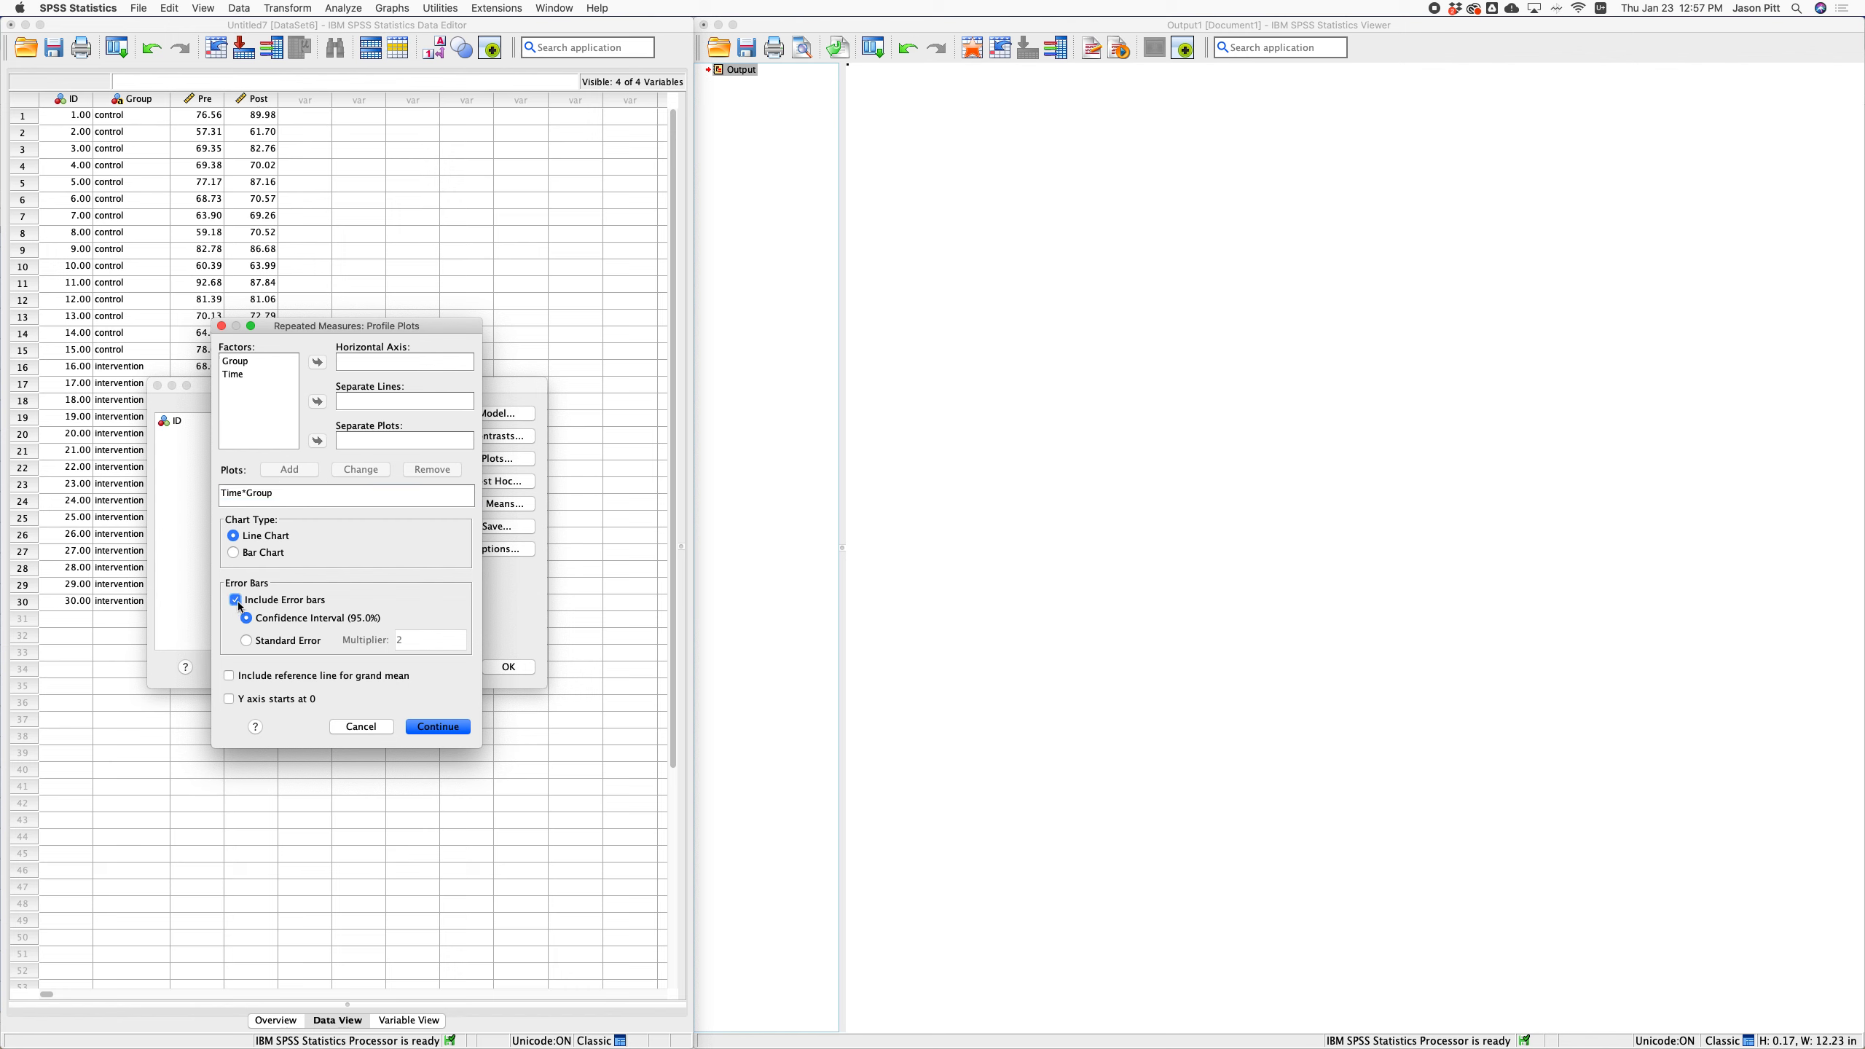
left_click(450, 729)
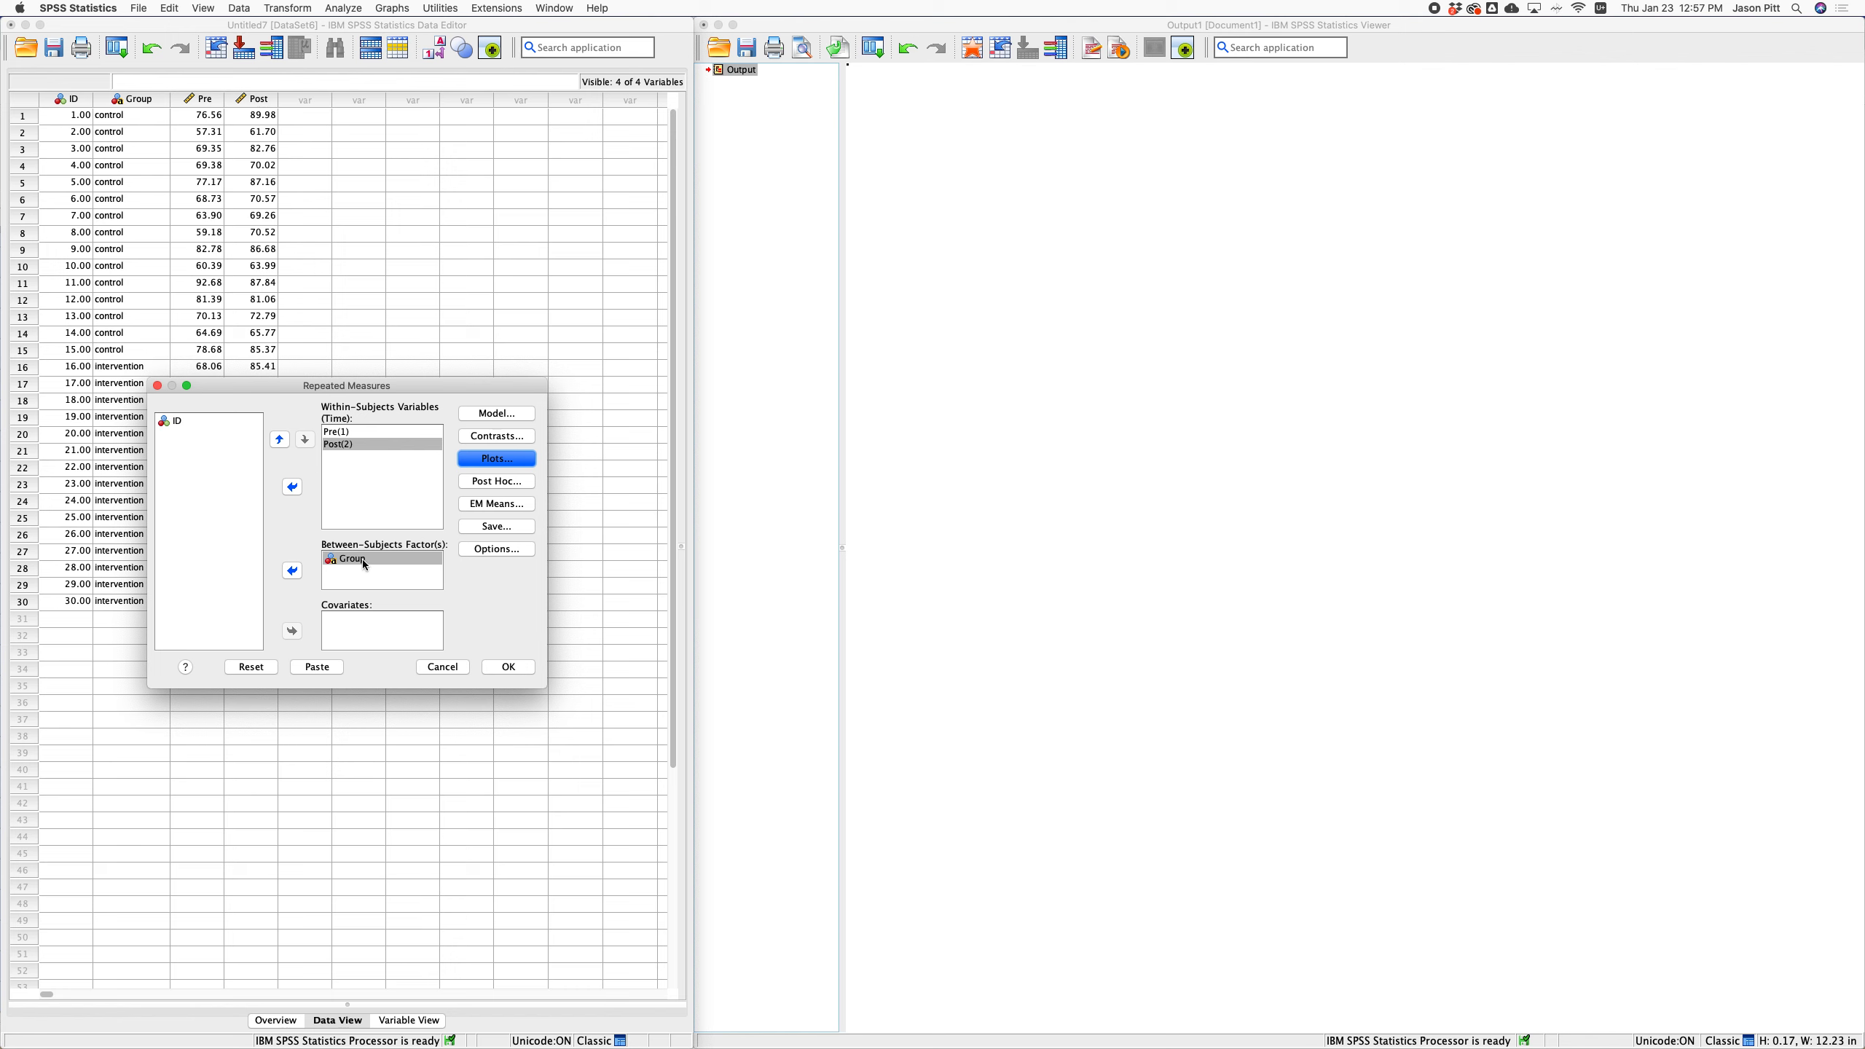
Enlarge the Estimated Marginal Means dialog and clear all terms from its list of displayed means.
left_click(497, 505)
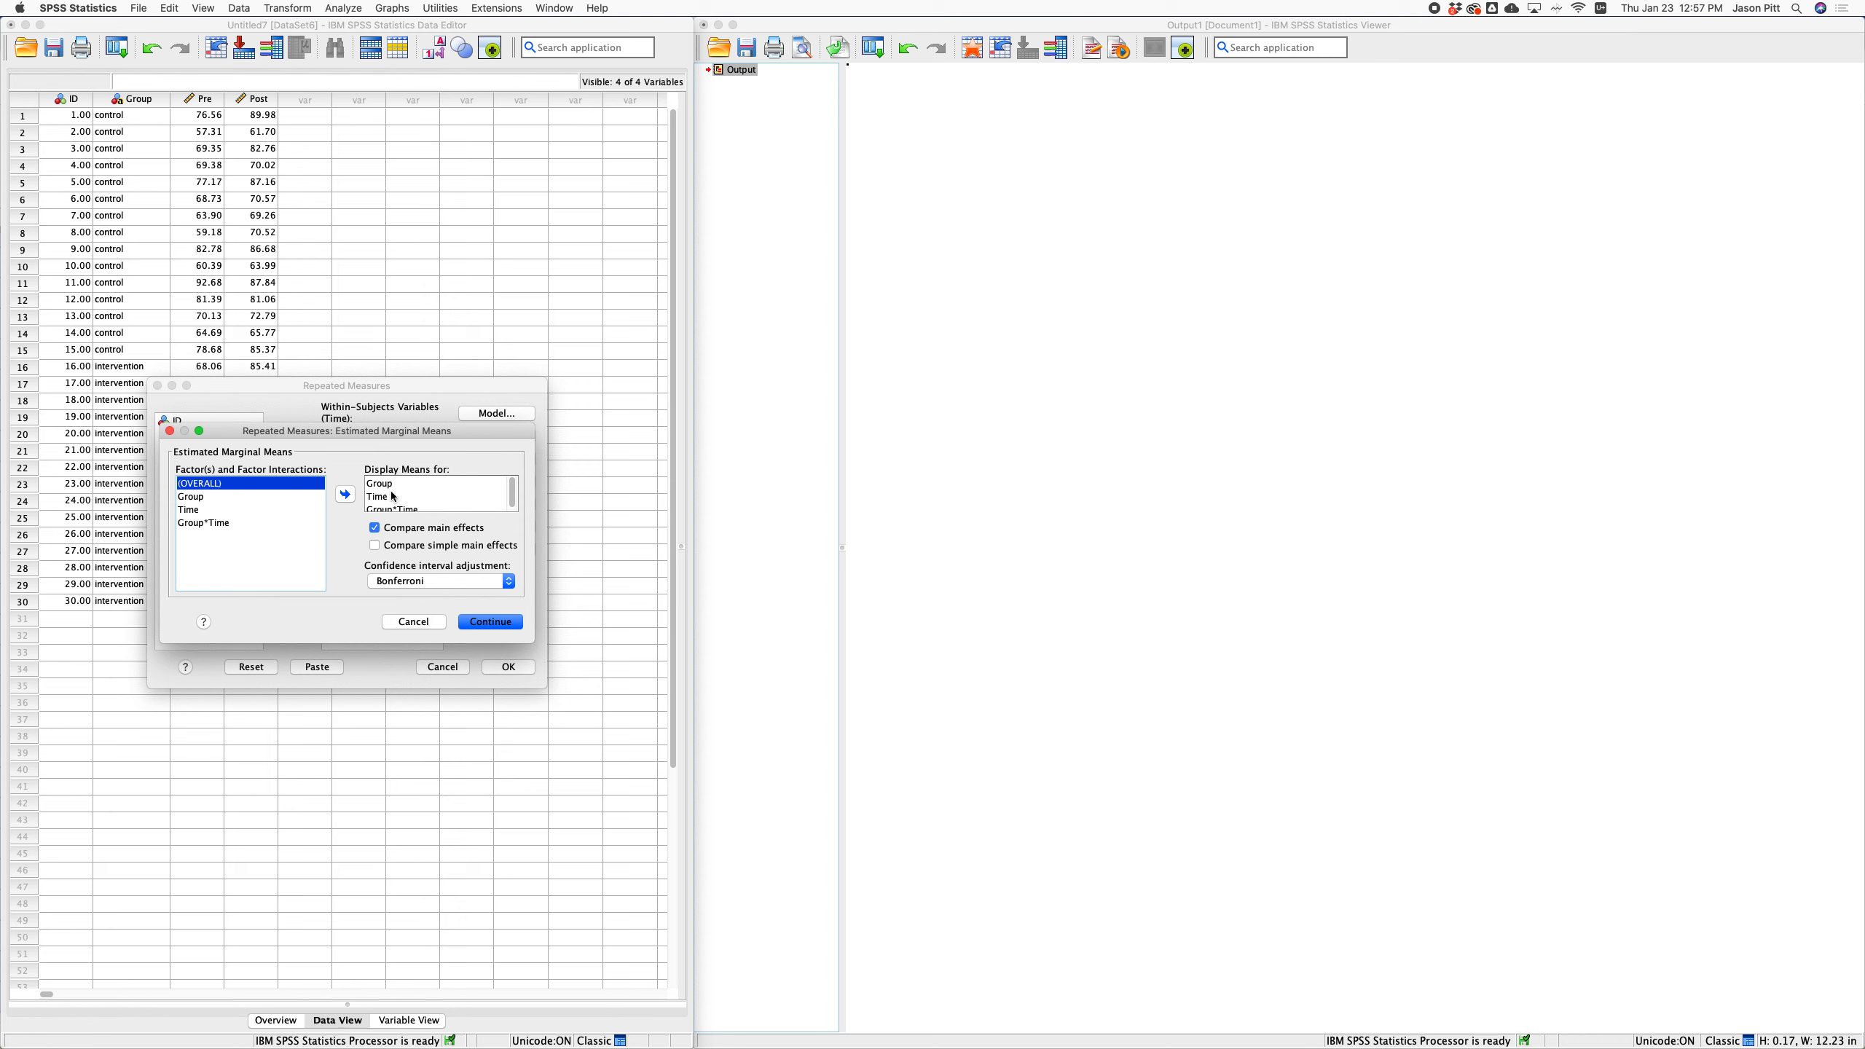
left_click_drag(529, 637, 545, 695)
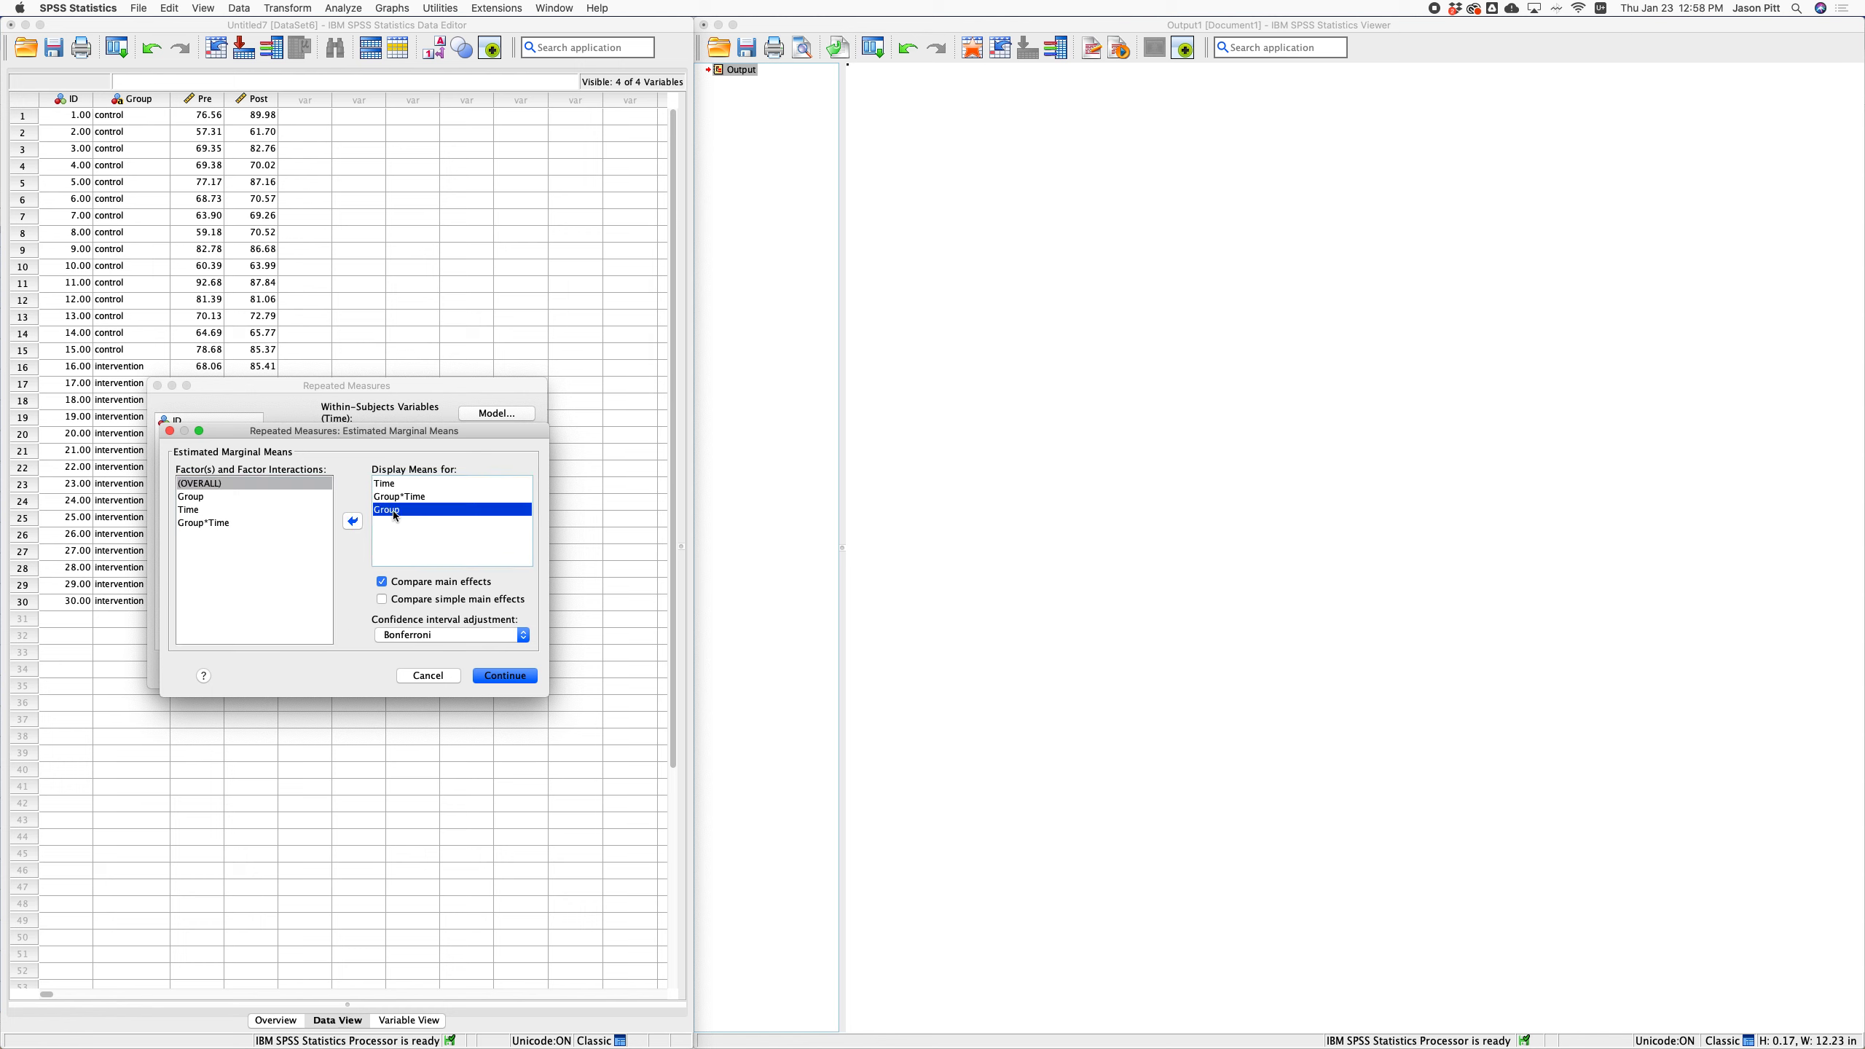
left_click(396, 510, "shift")
left_click(352, 521)
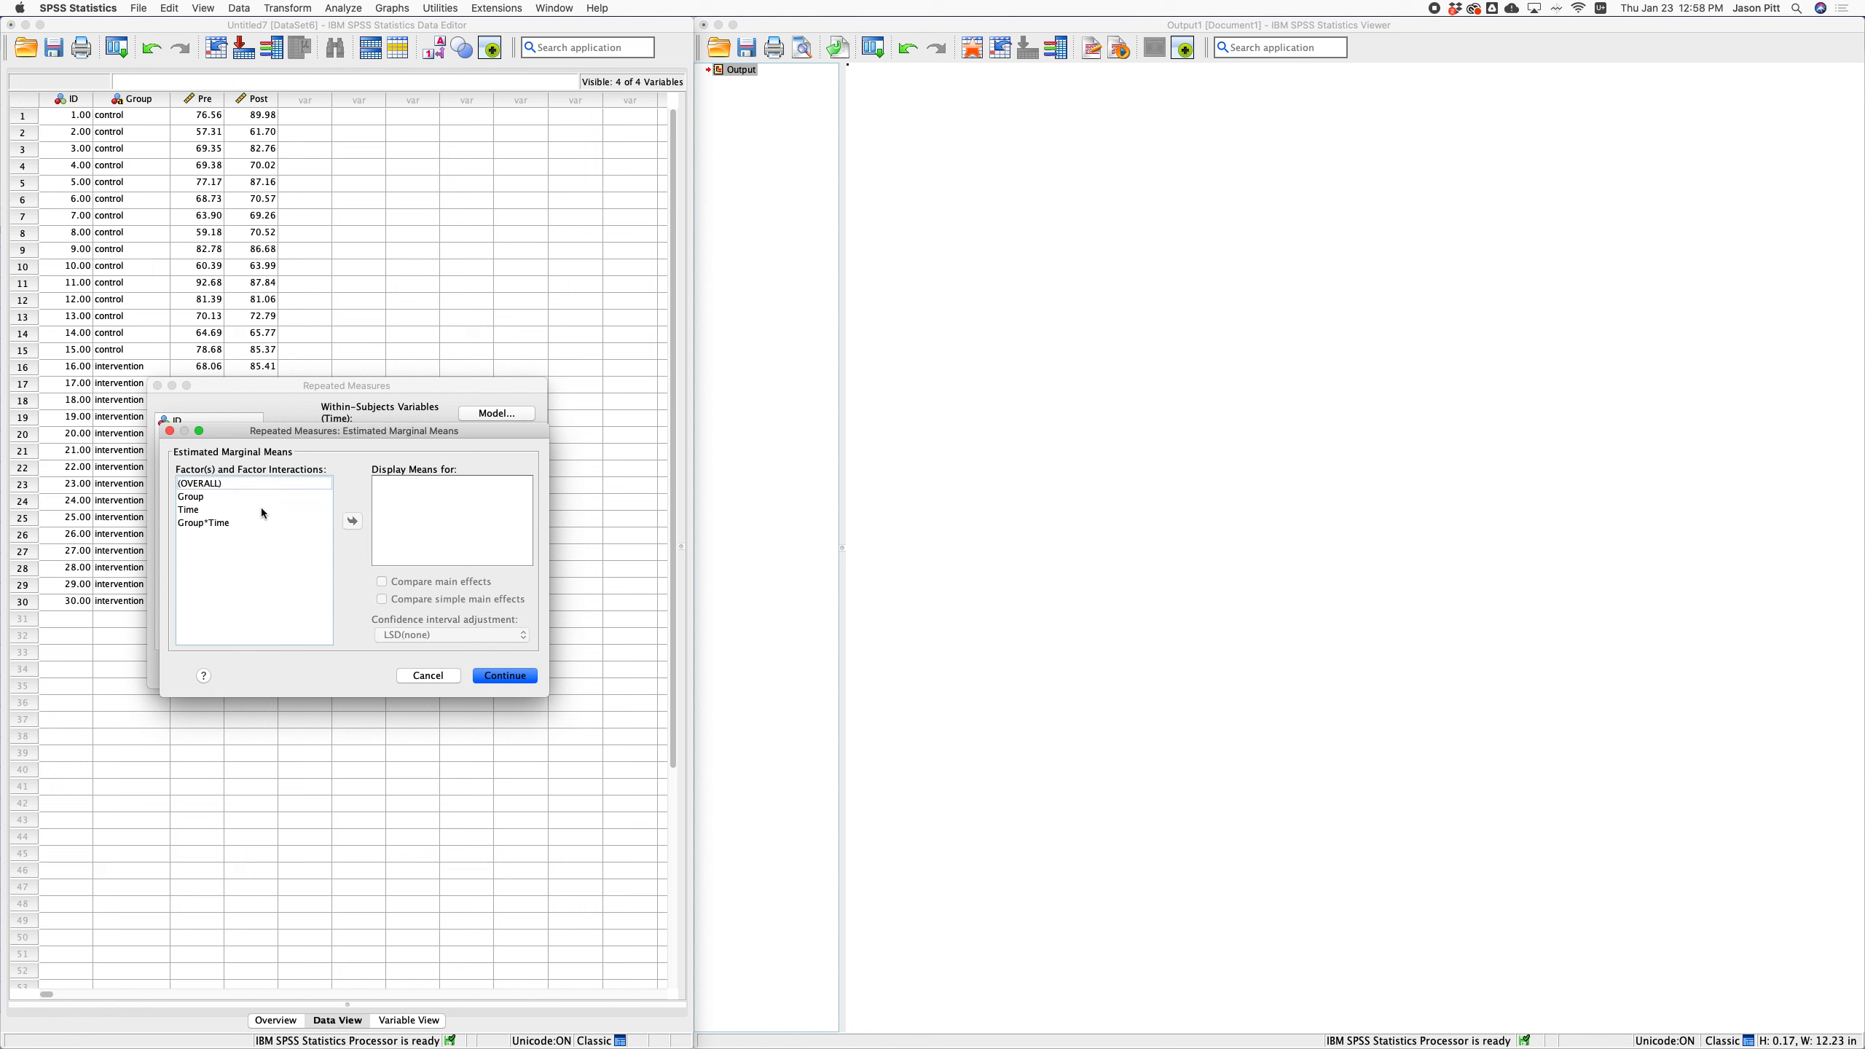
Display estimated marginal means for Group, Time and Group*Time.
left_click(212, 498)
left_click(213, 524, "shift")
left_click(353, 521)
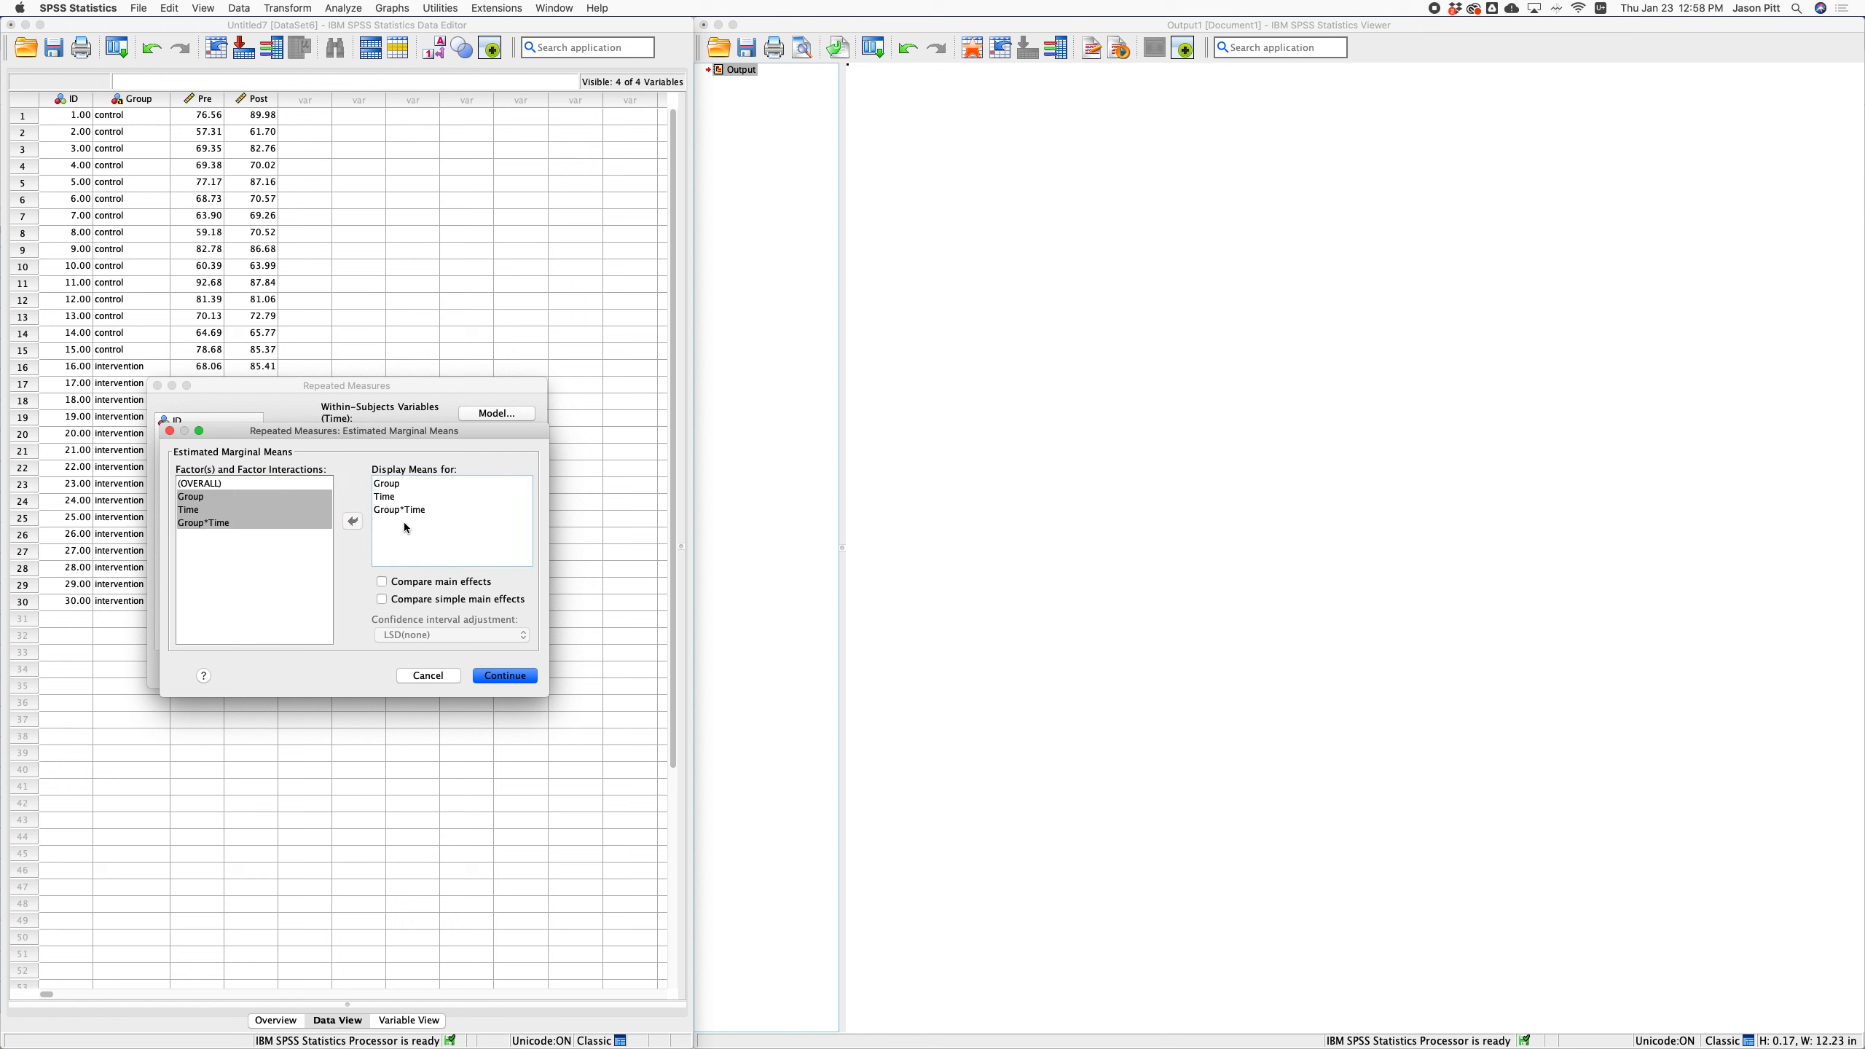
Compare the main effects with a Bonferroni confidence interval adjustment and accept the estimated marginal means settings.
left_click(382, 581)
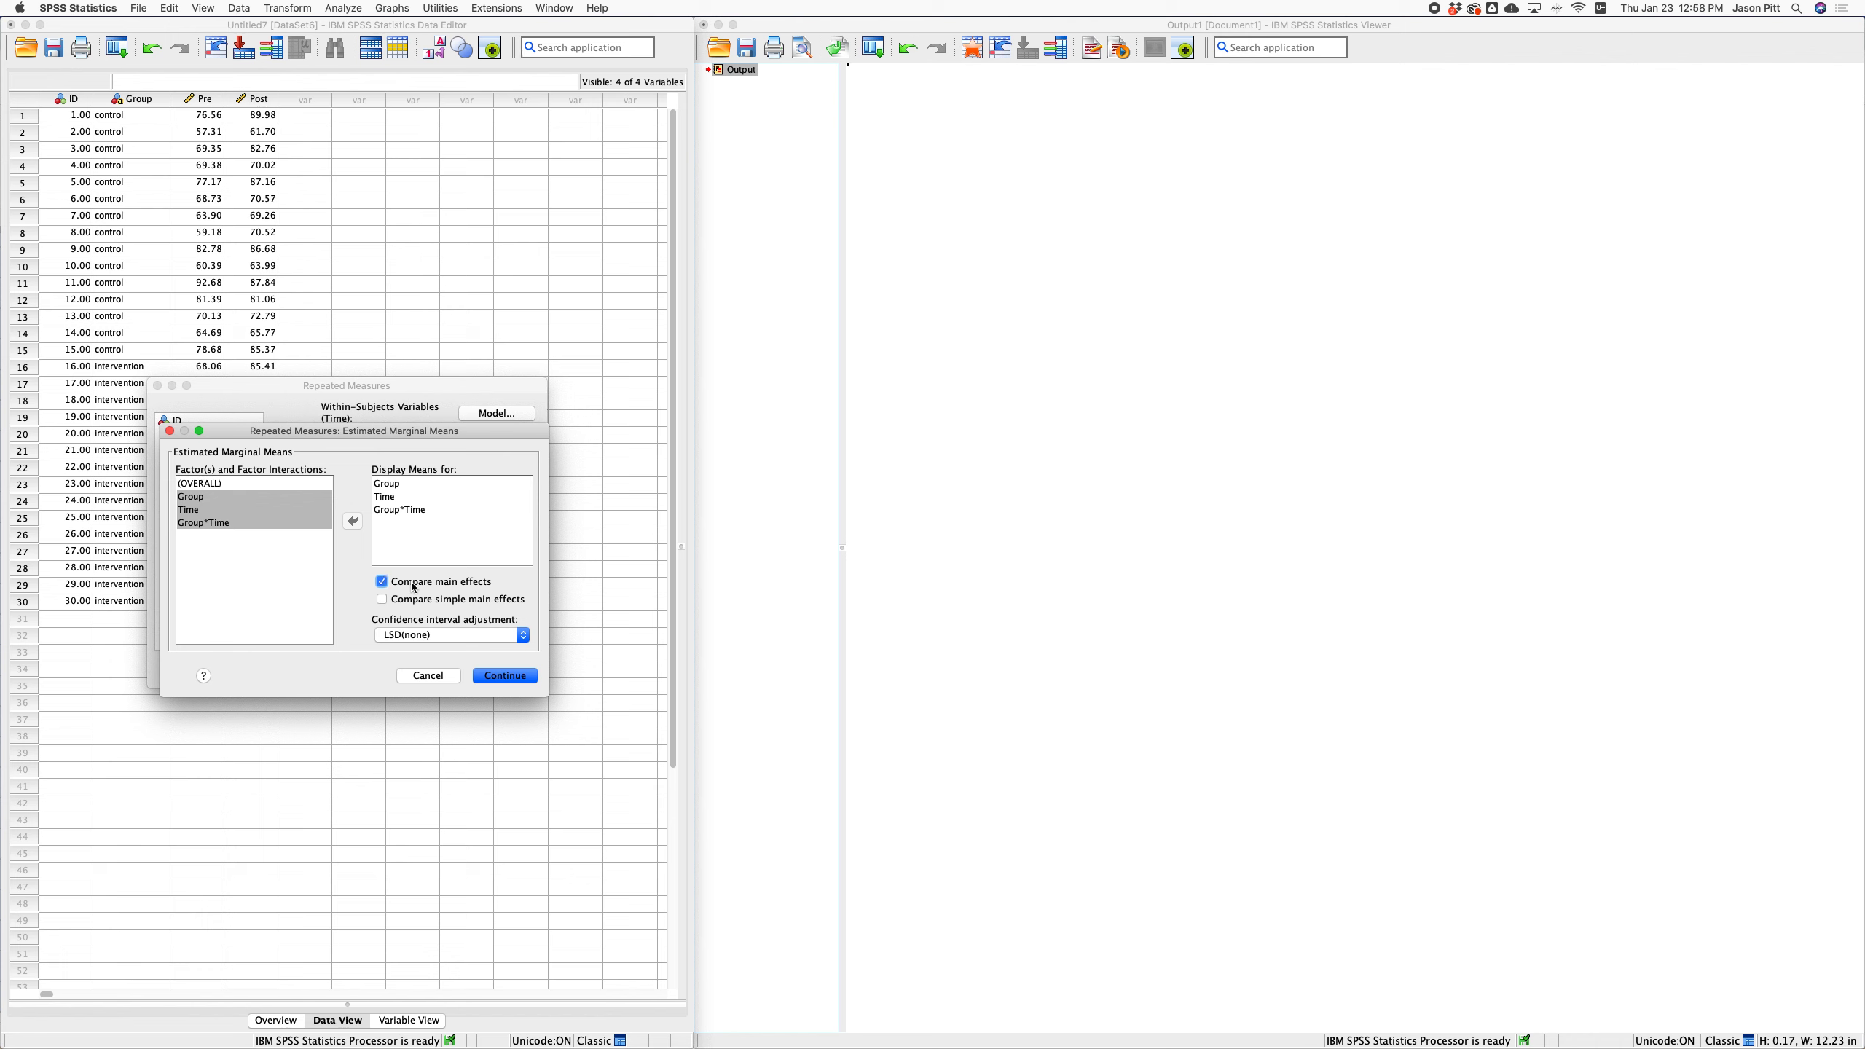
left_click(428, 636)
left_click(428, 647)
left_click(503, 678)
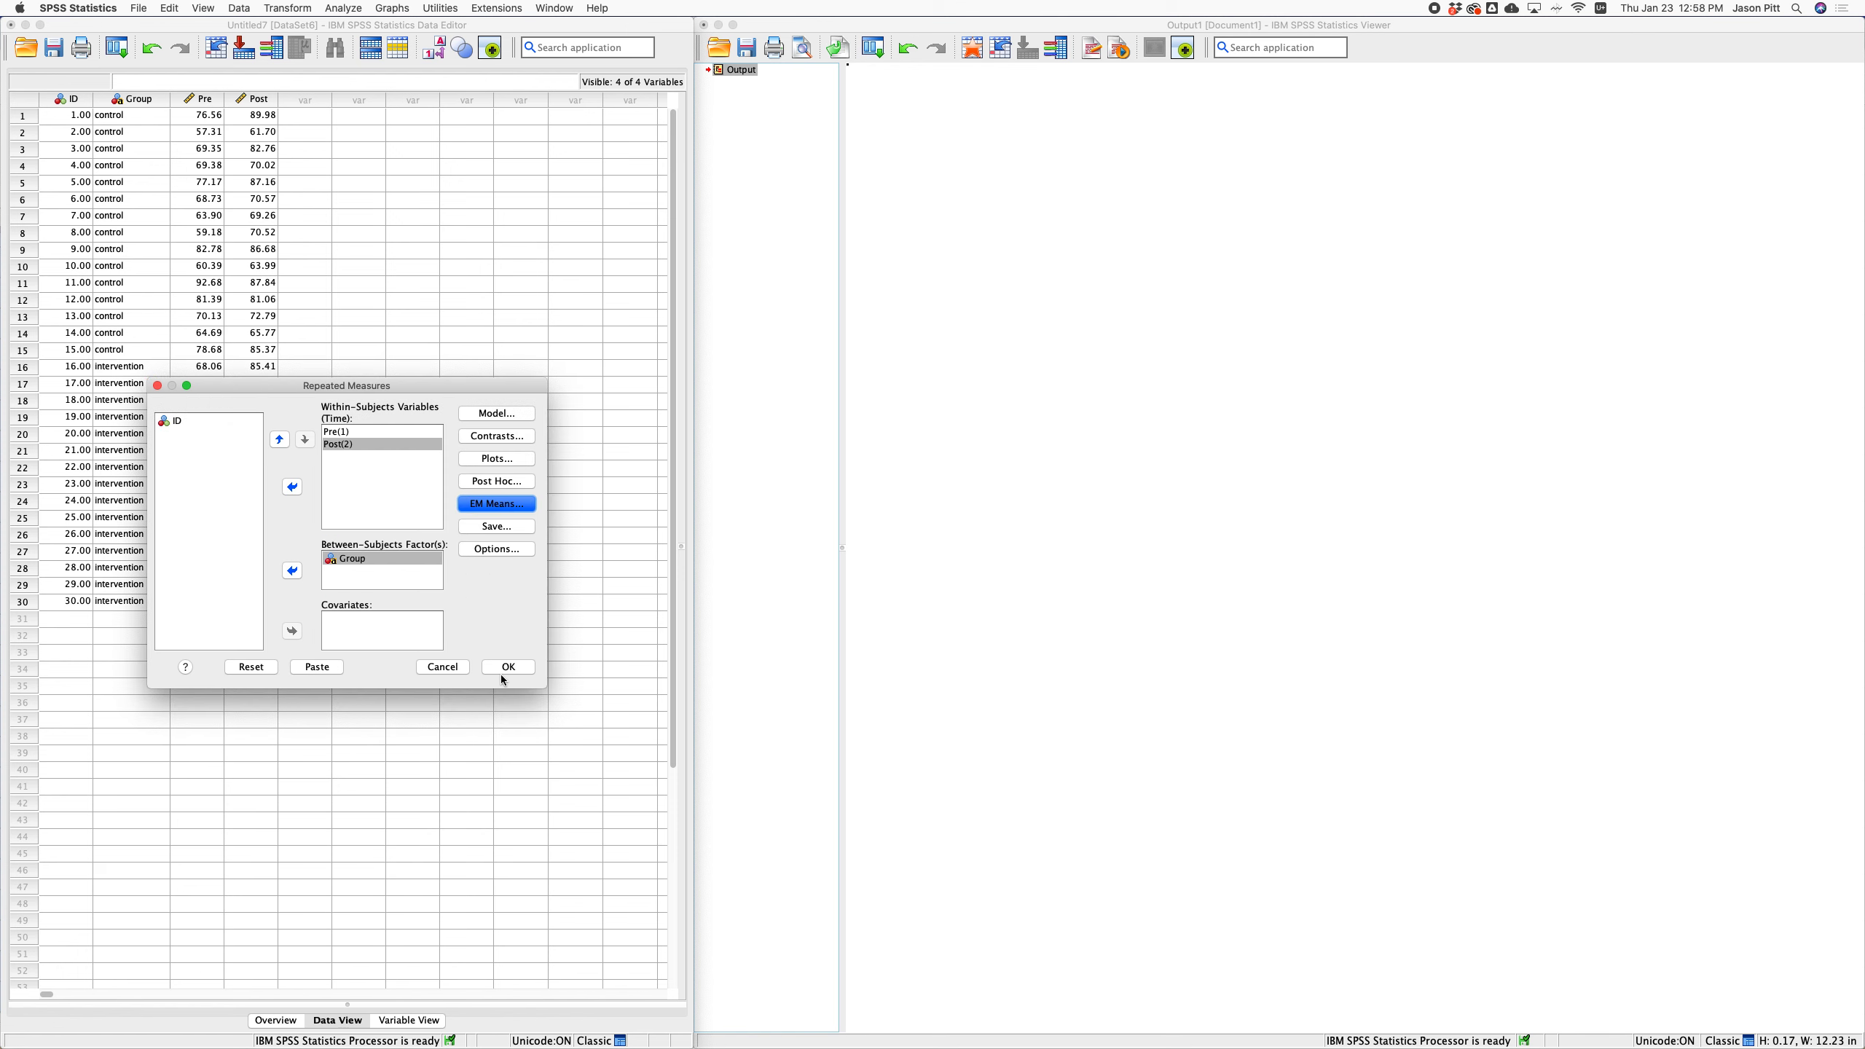
Set the repeated-measures analysis to save unstandardized residuals.
left_click(475, 530)
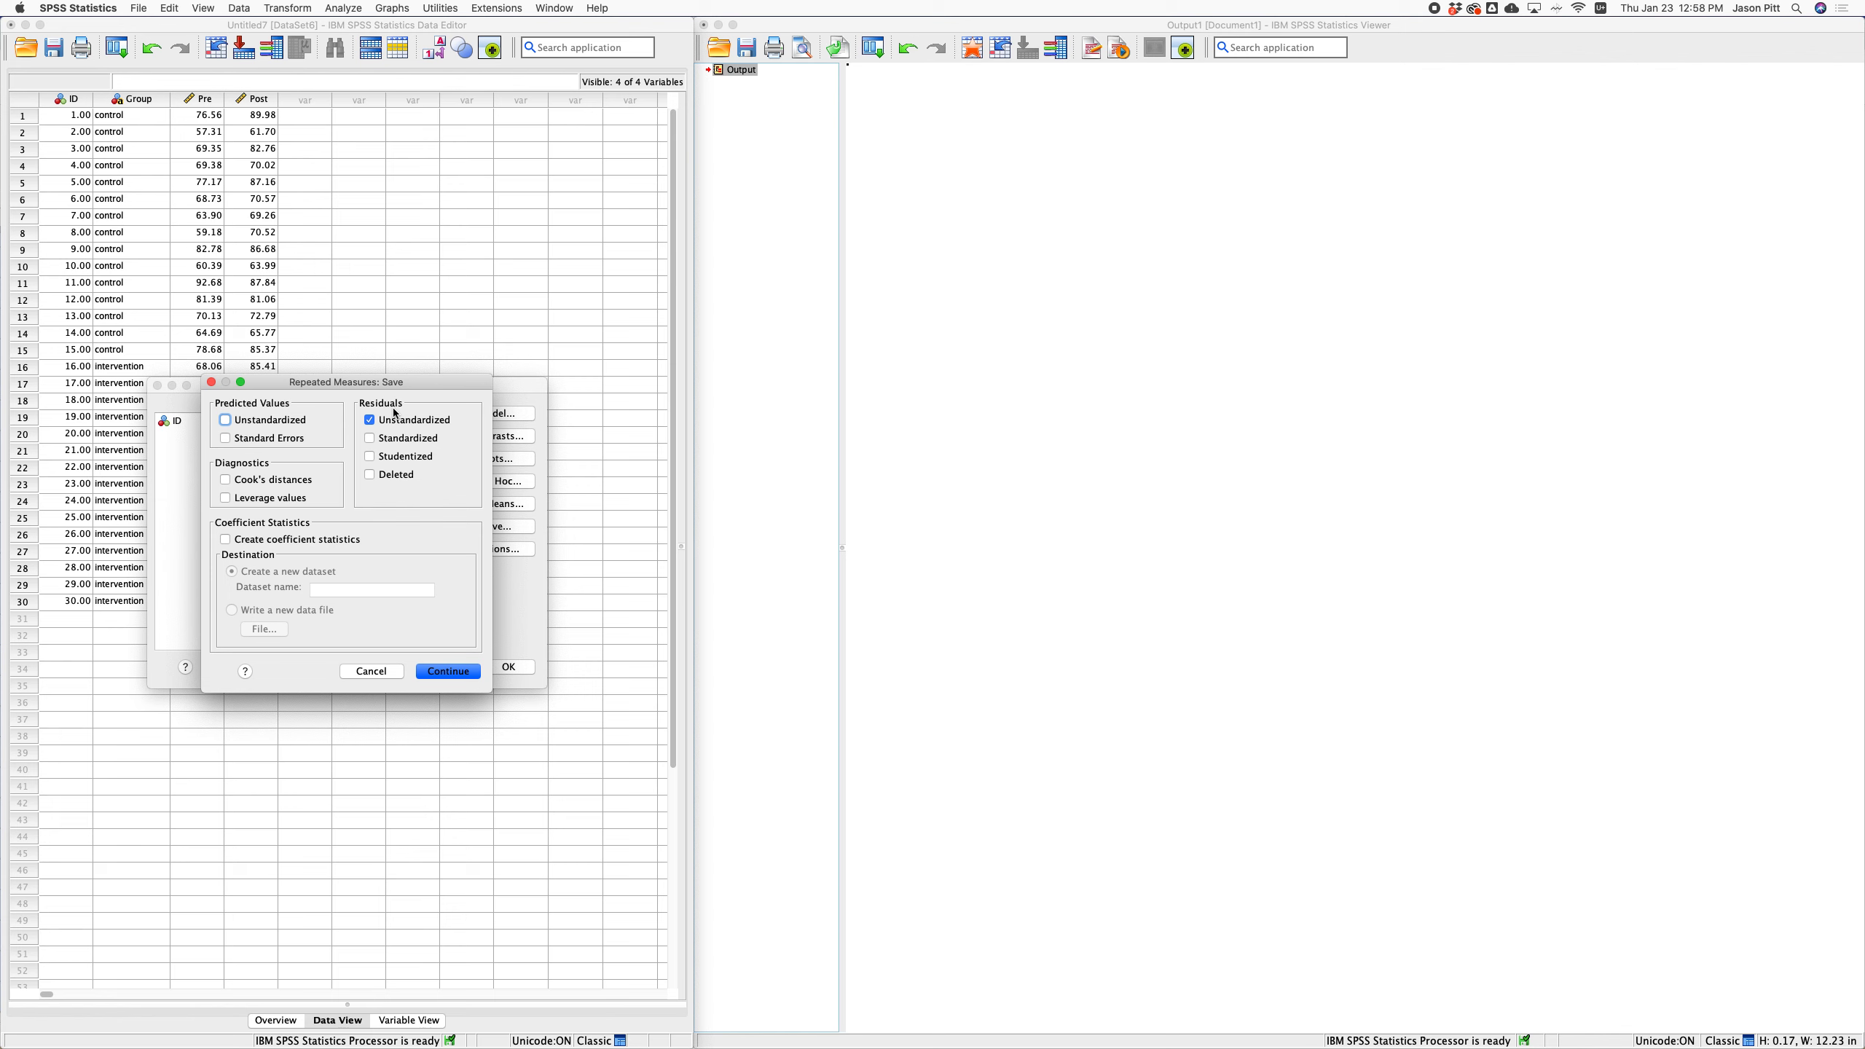
left_click(476, 672)
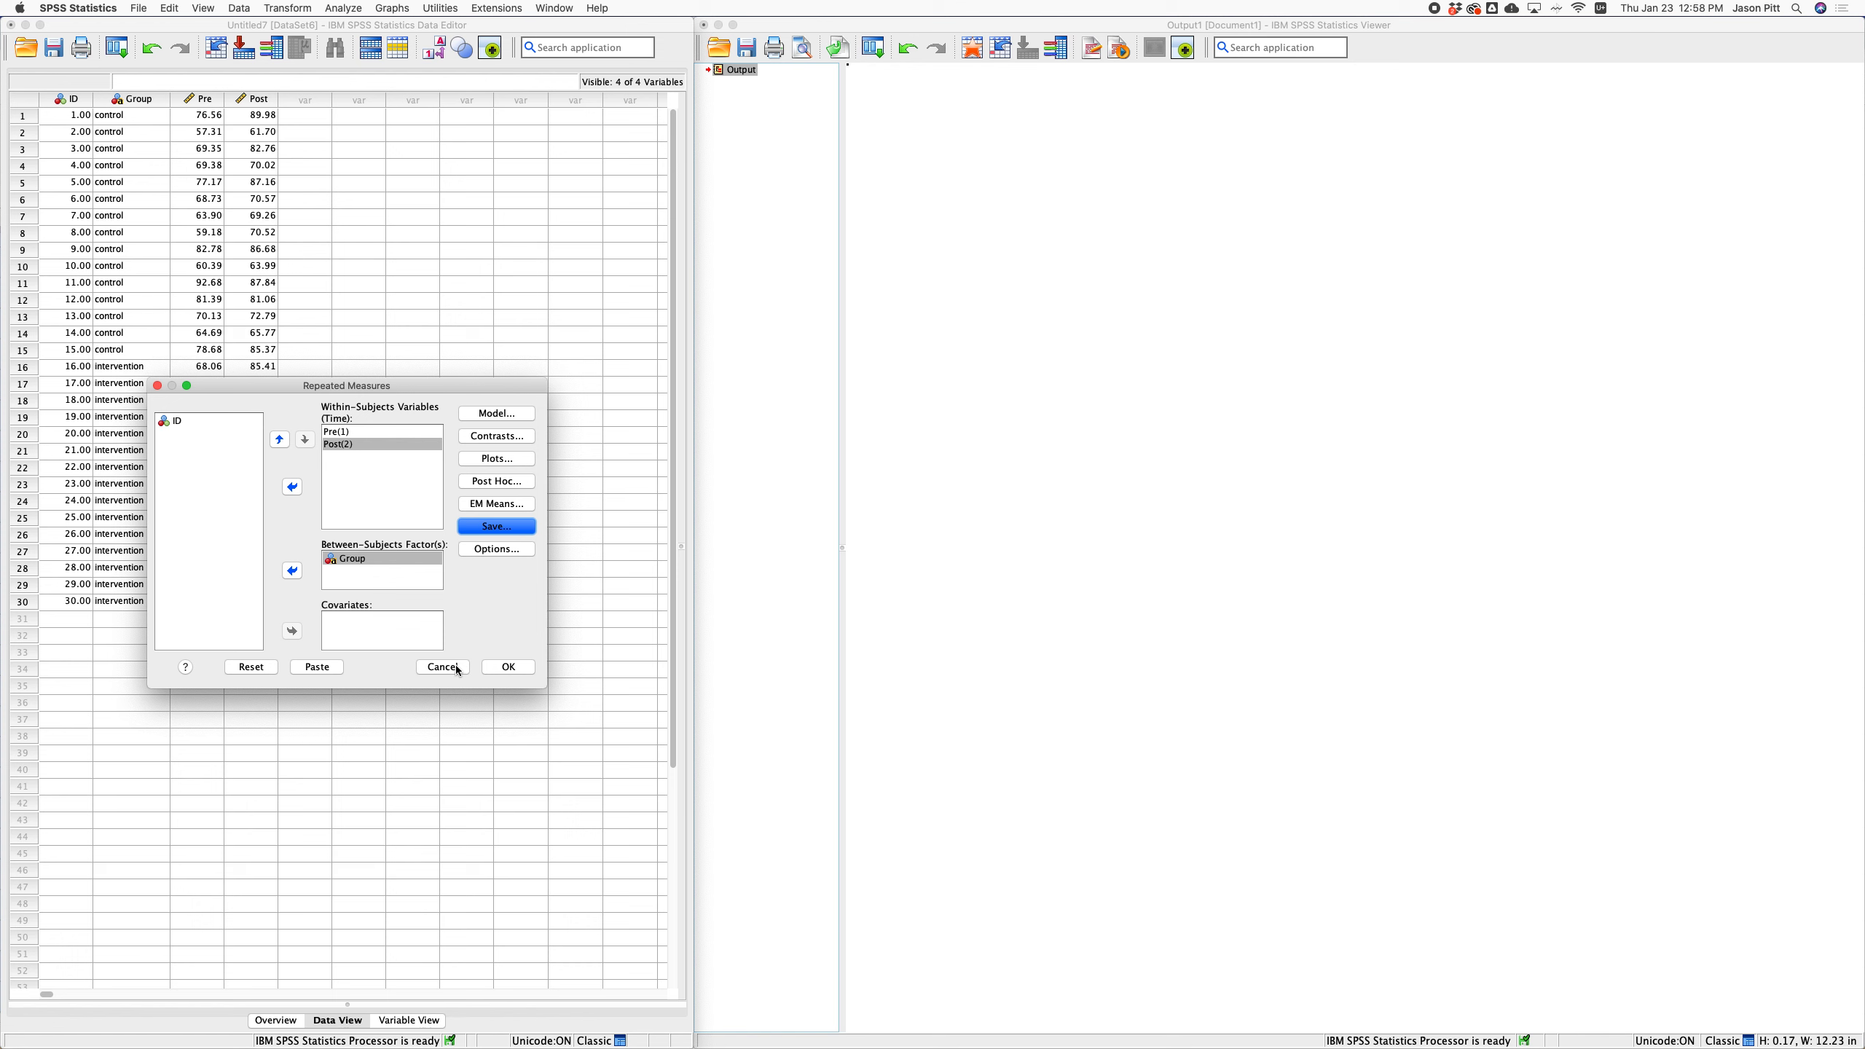
Include descriptive statistics, estimates of effect size and homogeneity tests at significance level .05, and run the repeated-measures analysis.
left_click(475, 549)
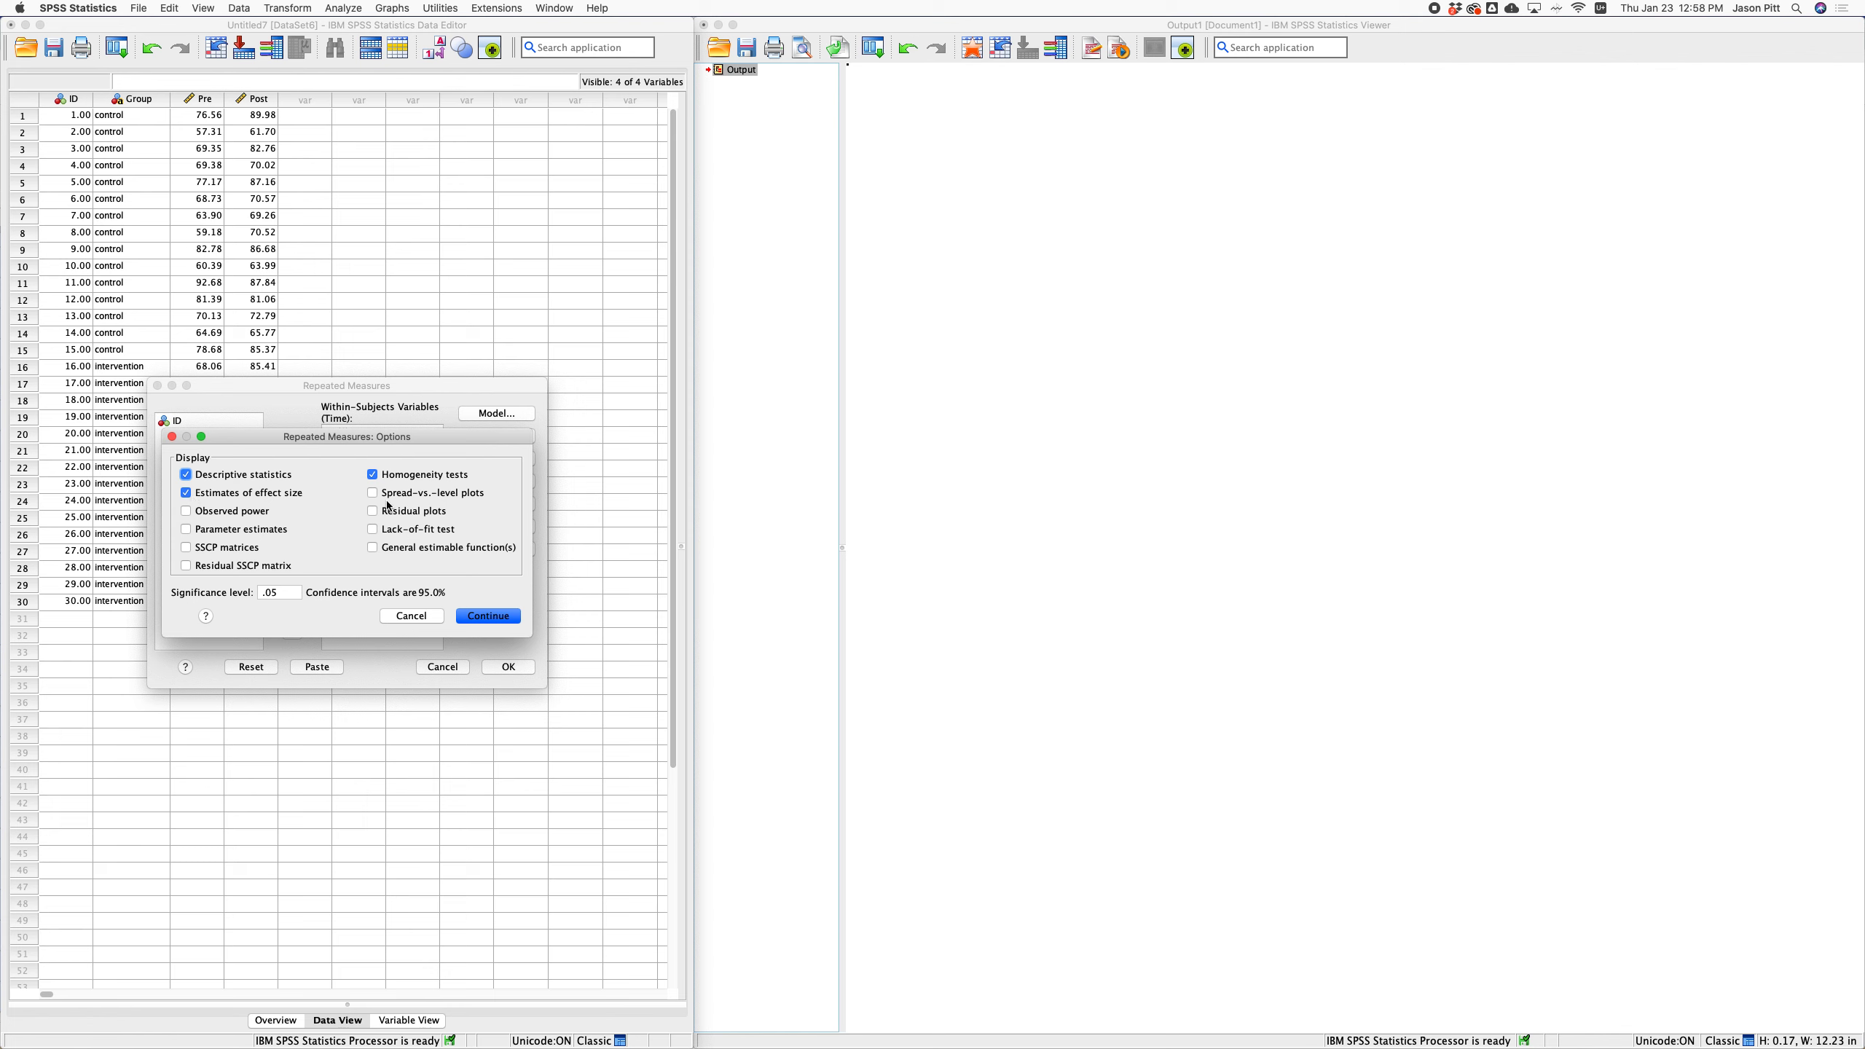
left_click(488, 616)
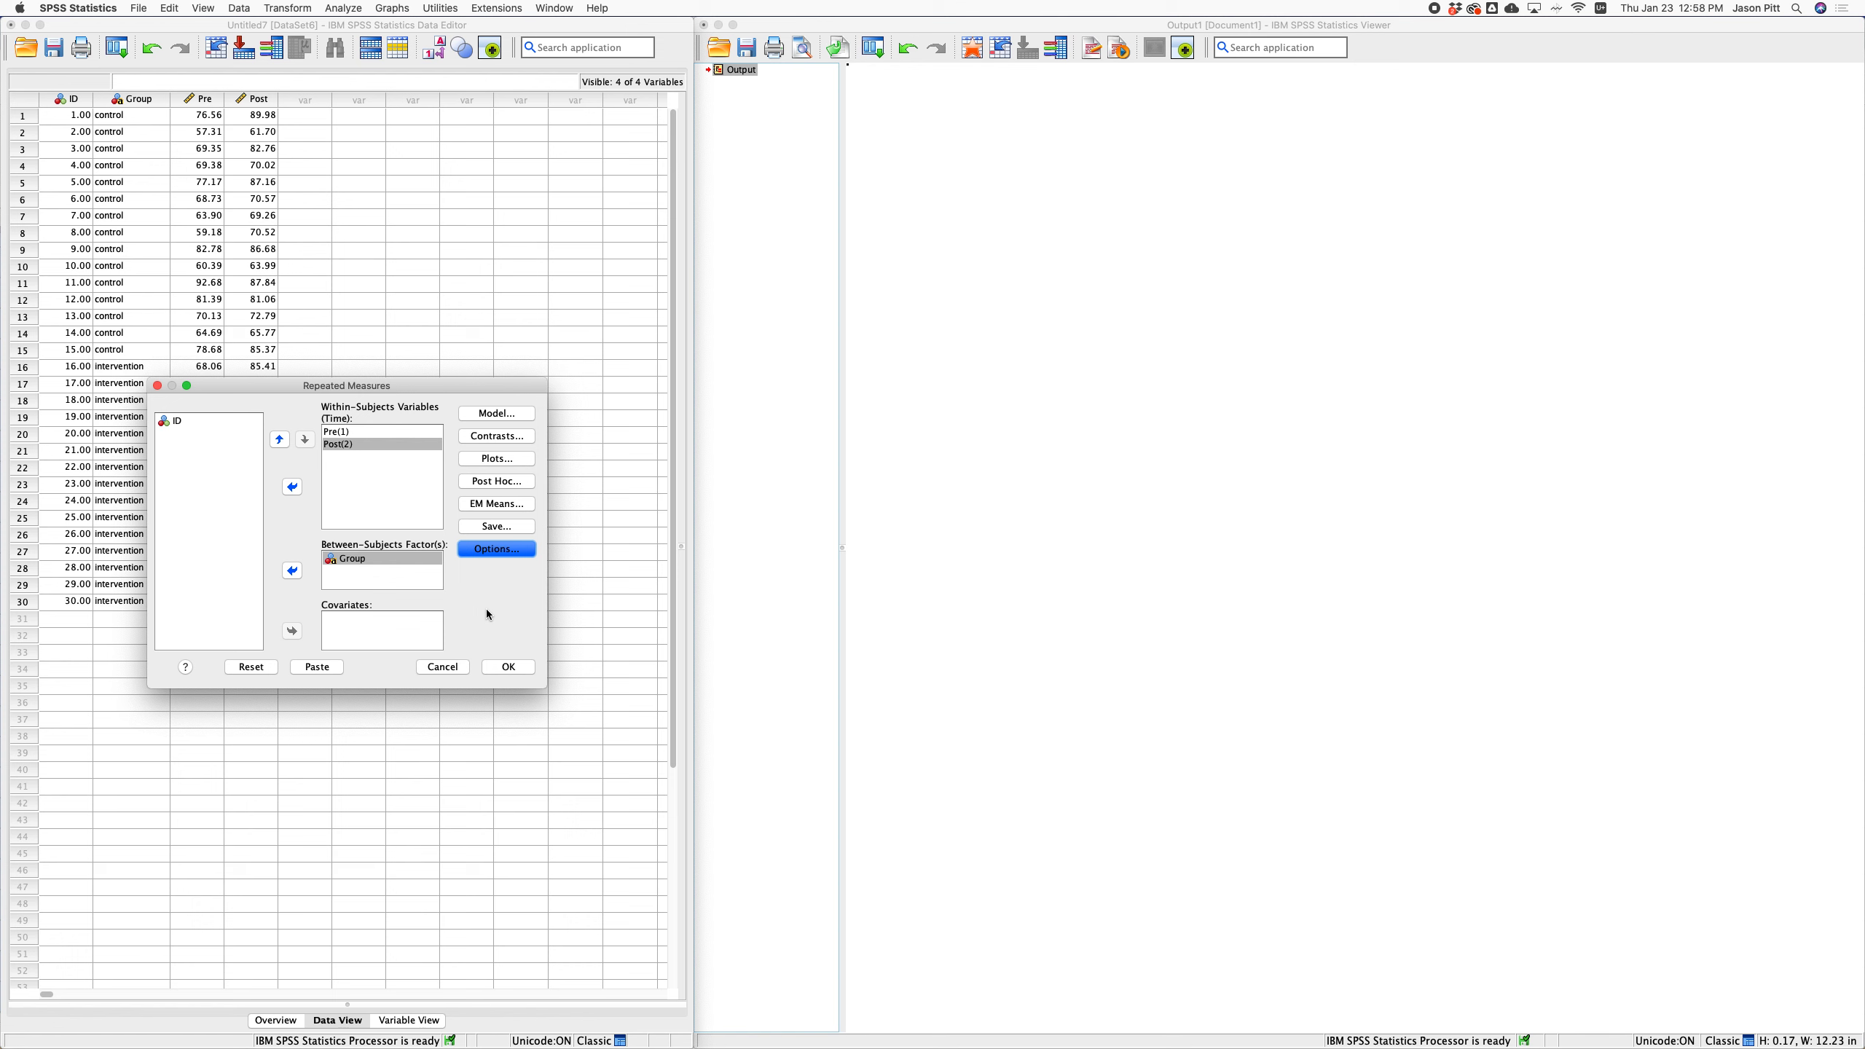
left_click(508, 667)
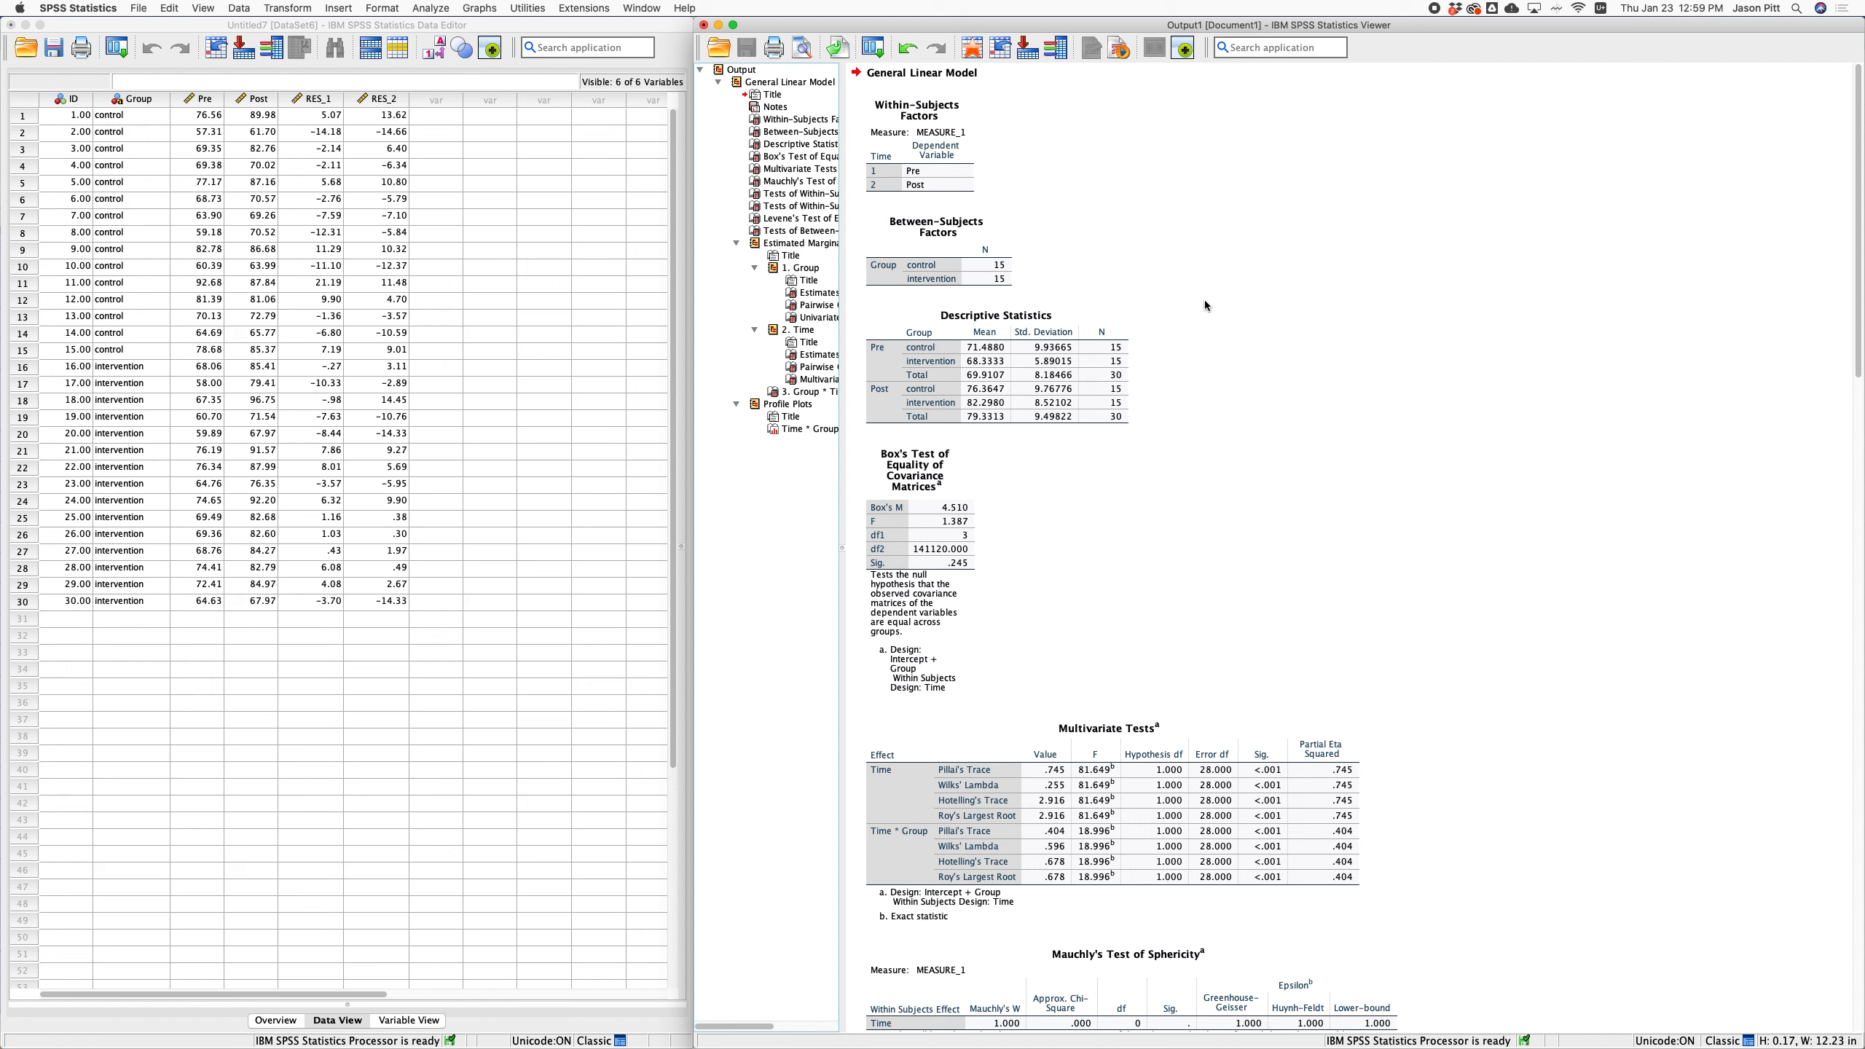
Examine Box's Test, the Multivariate Tests, Mauchly's Test of Sphericity and the Tests of Within-Subjects Effects in the output.
left_click(881, 472)
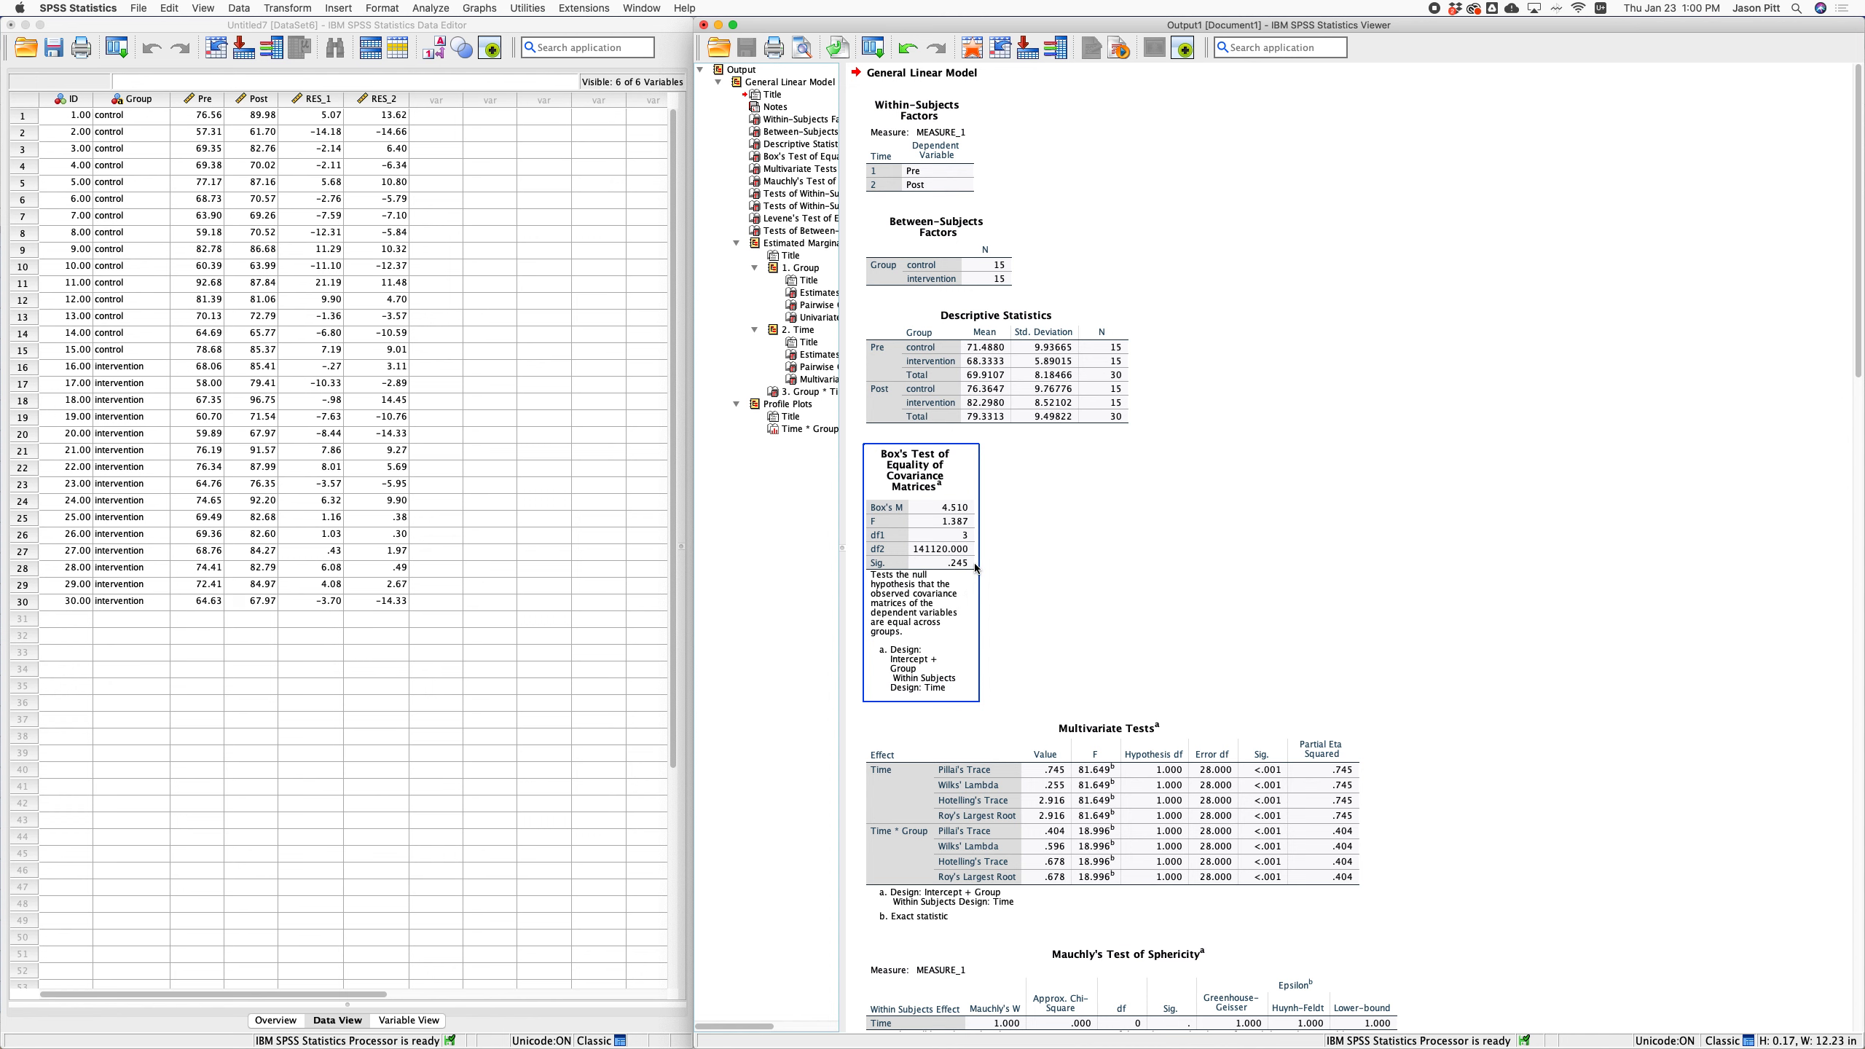
scroll(969, 572, "down", 5)
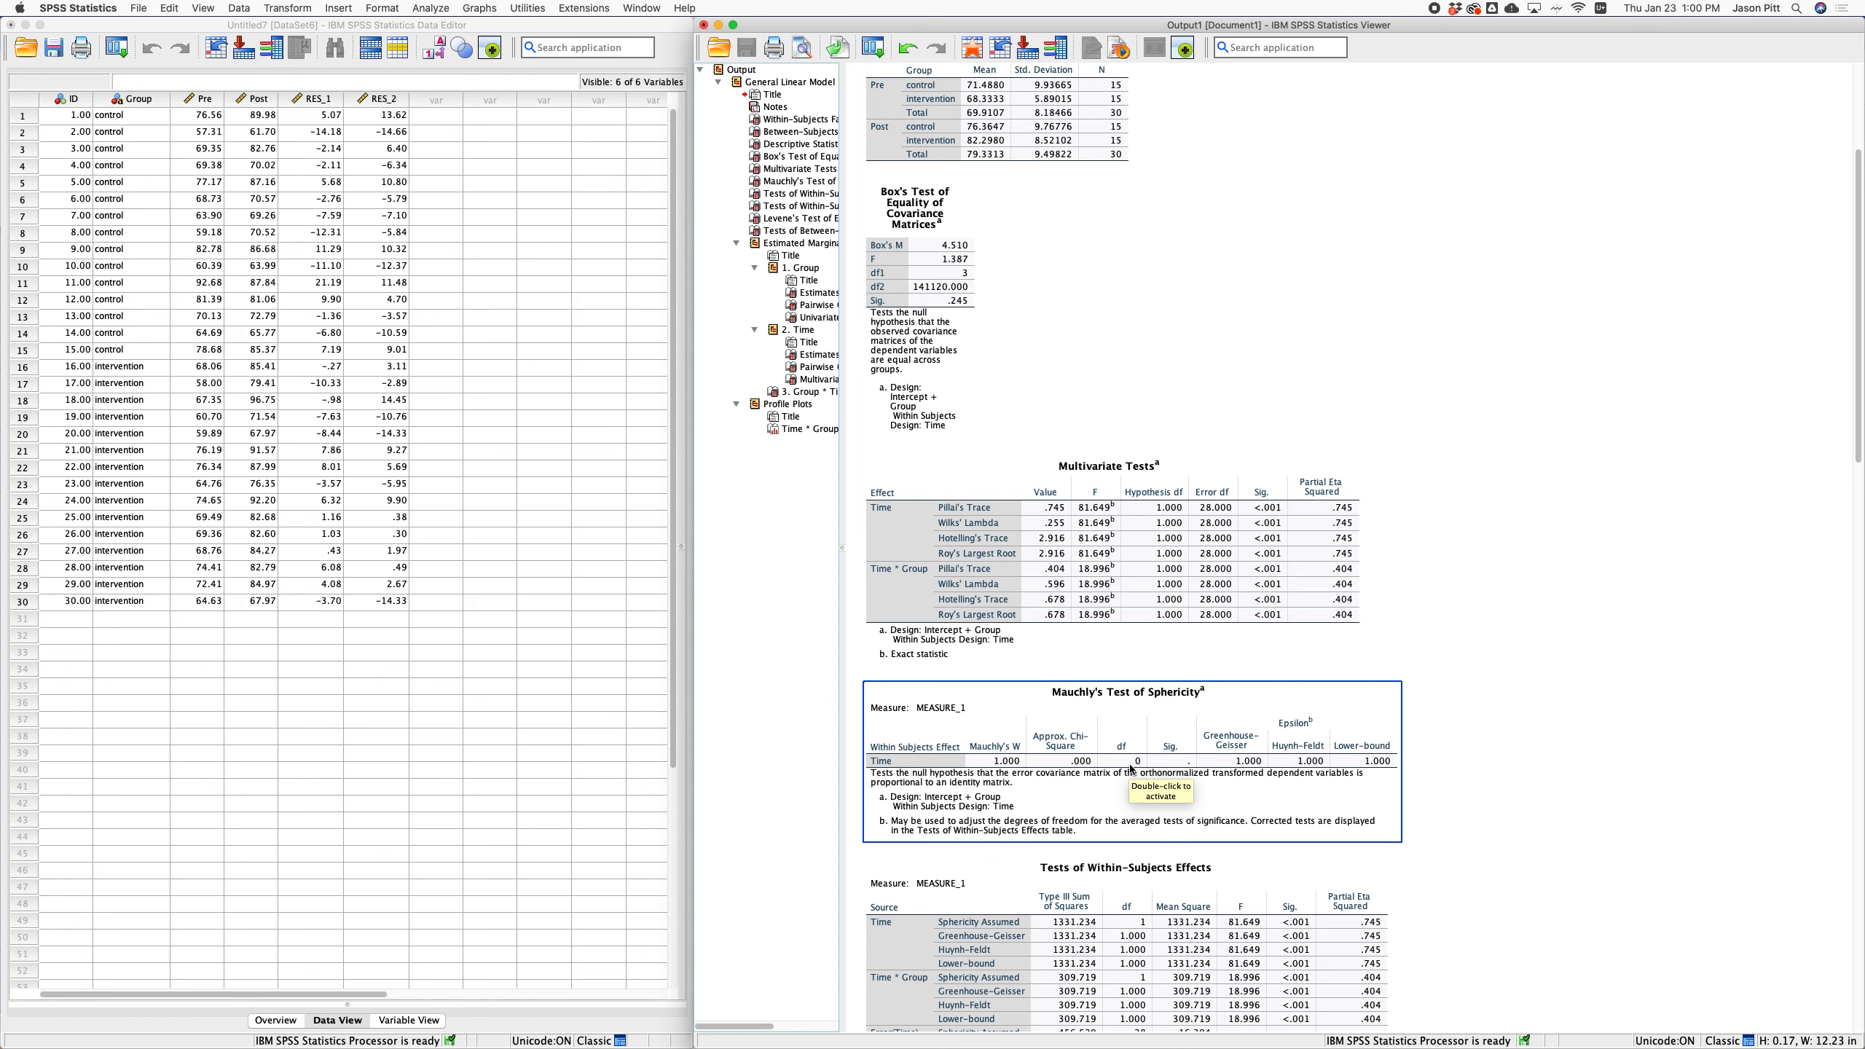
scroll(1131, 769, "down", 2)
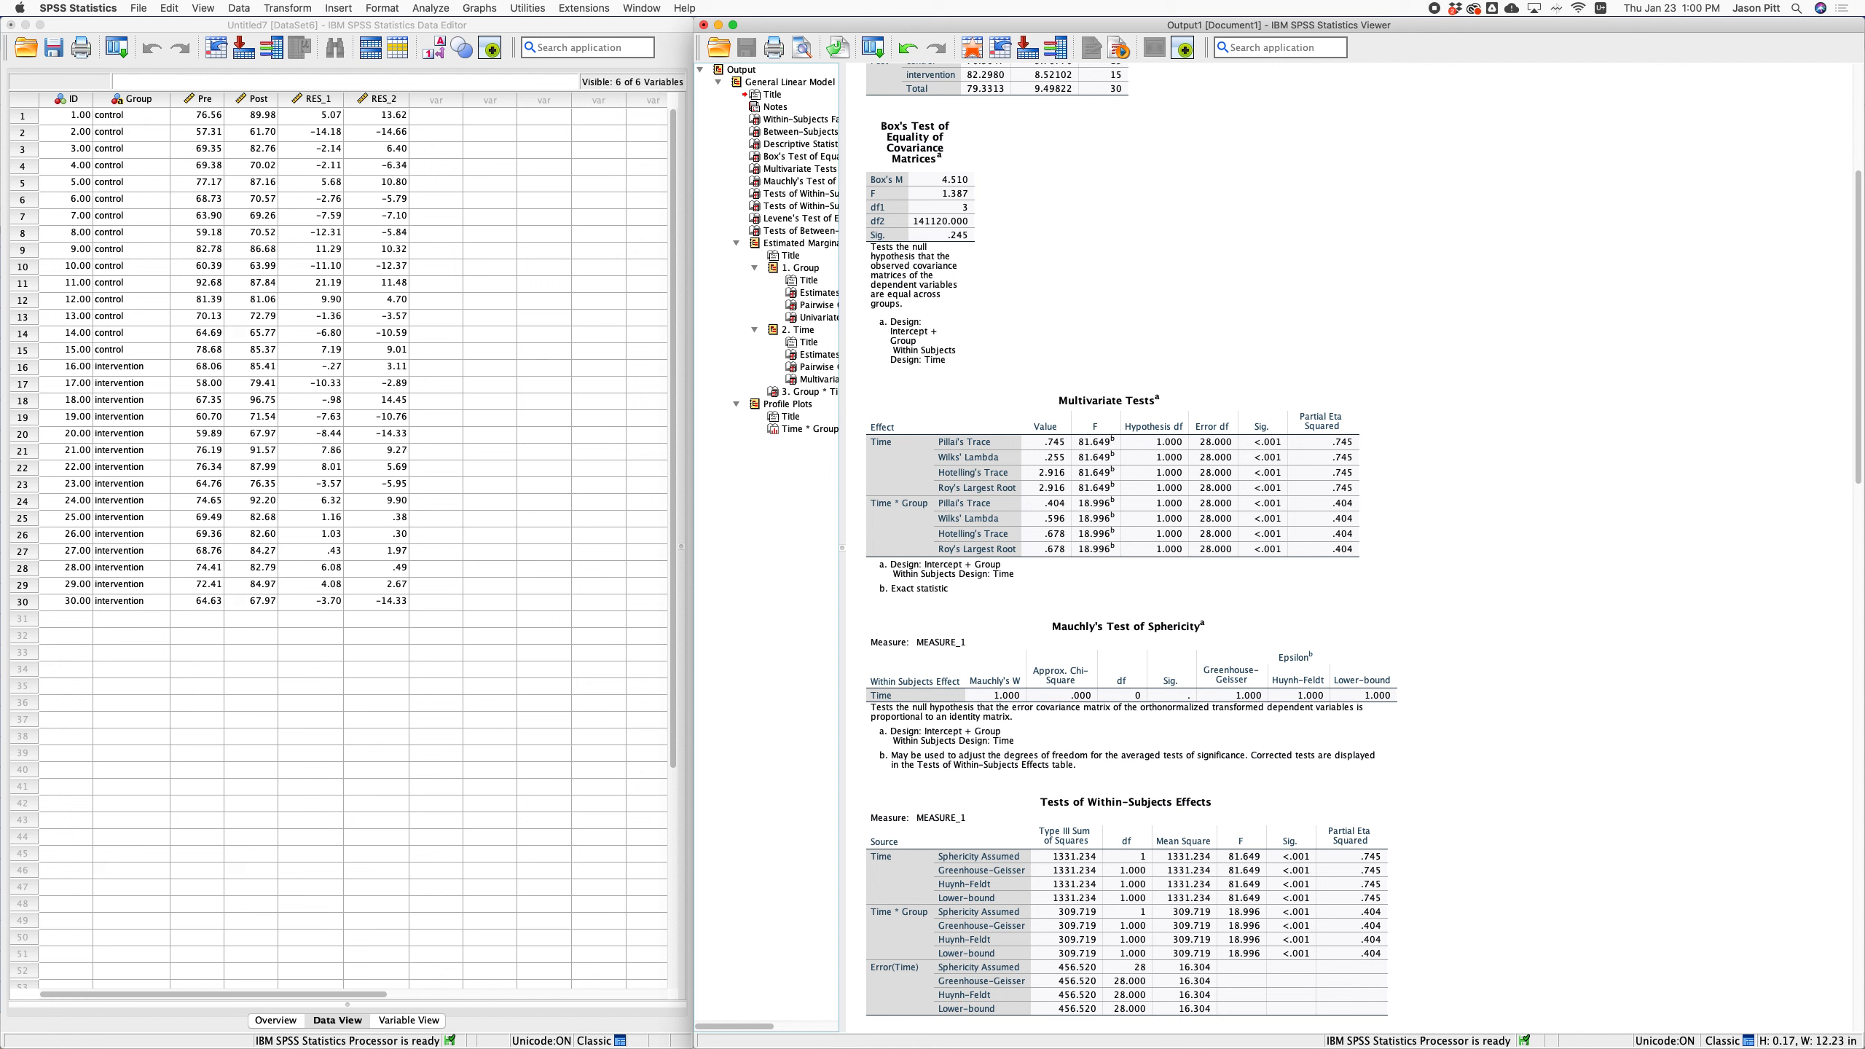
left_click(1043, 655)
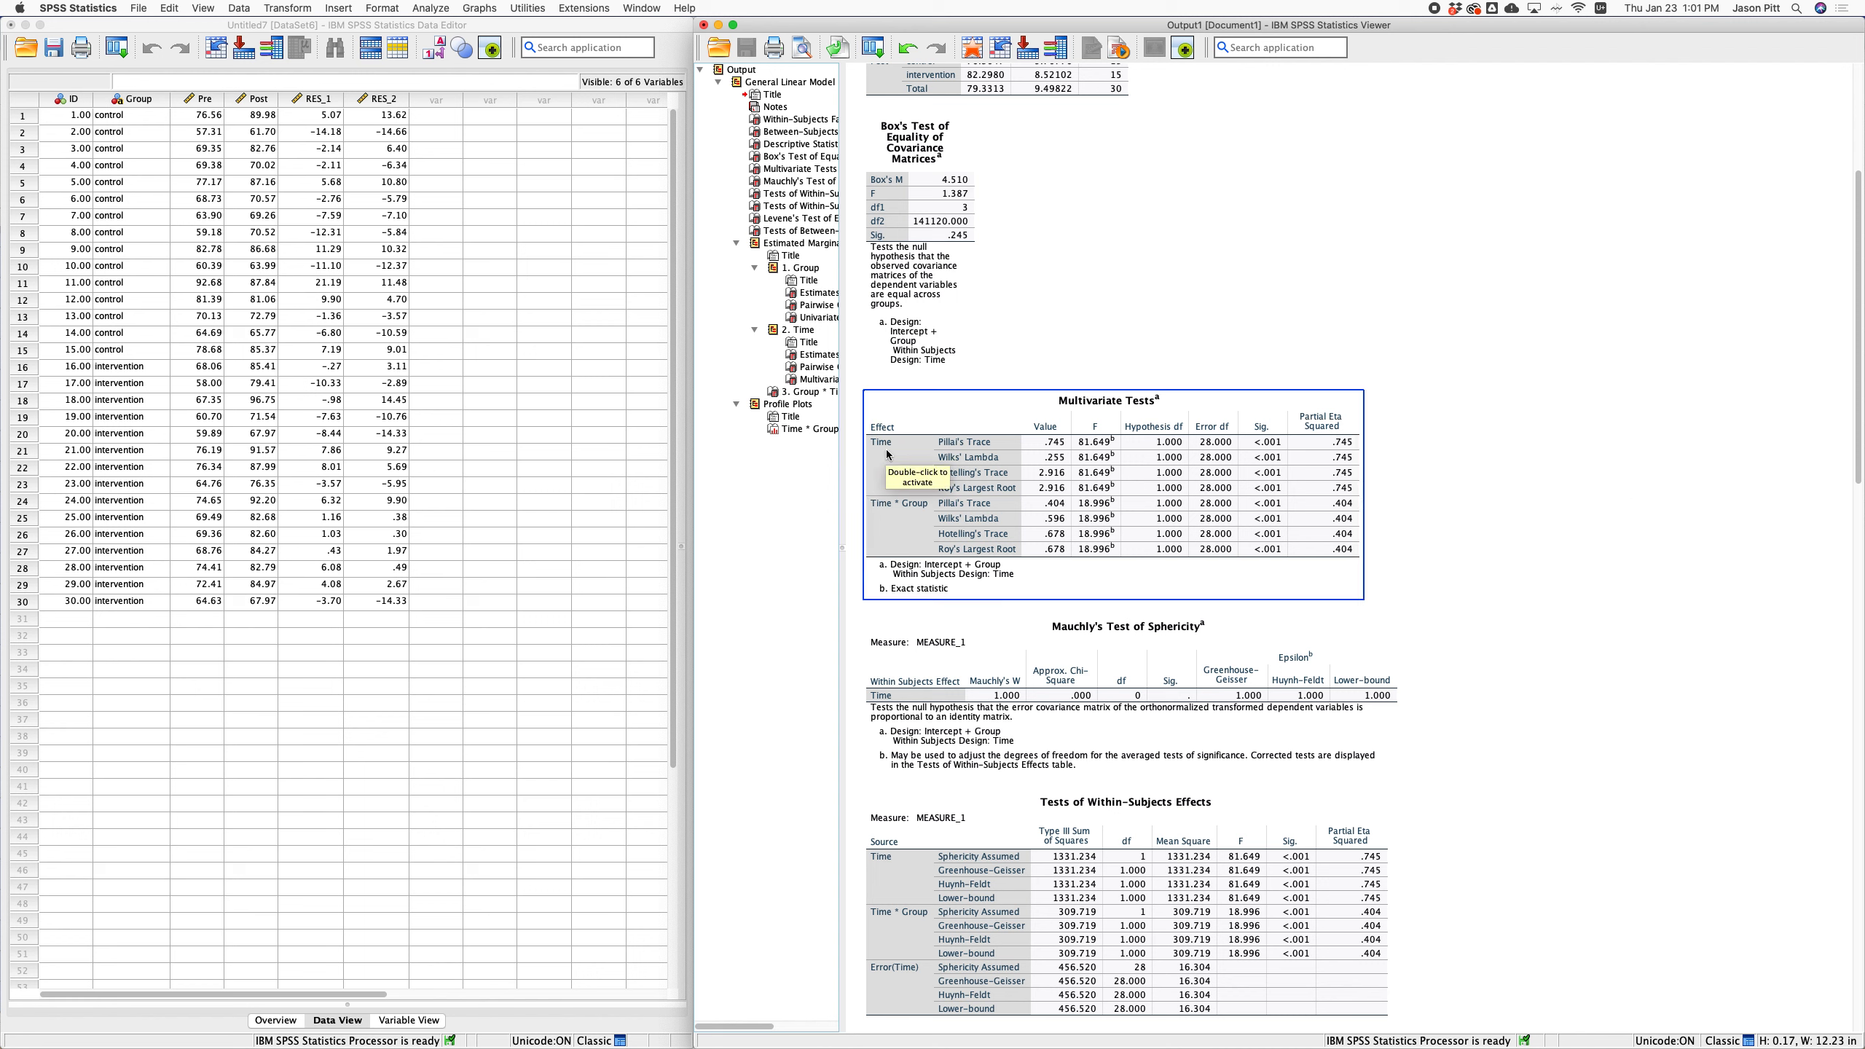
Start an Explore analysis on the dataset with Residual for Post as the dependent variable and Group as the factor.
left_click(279, 30)
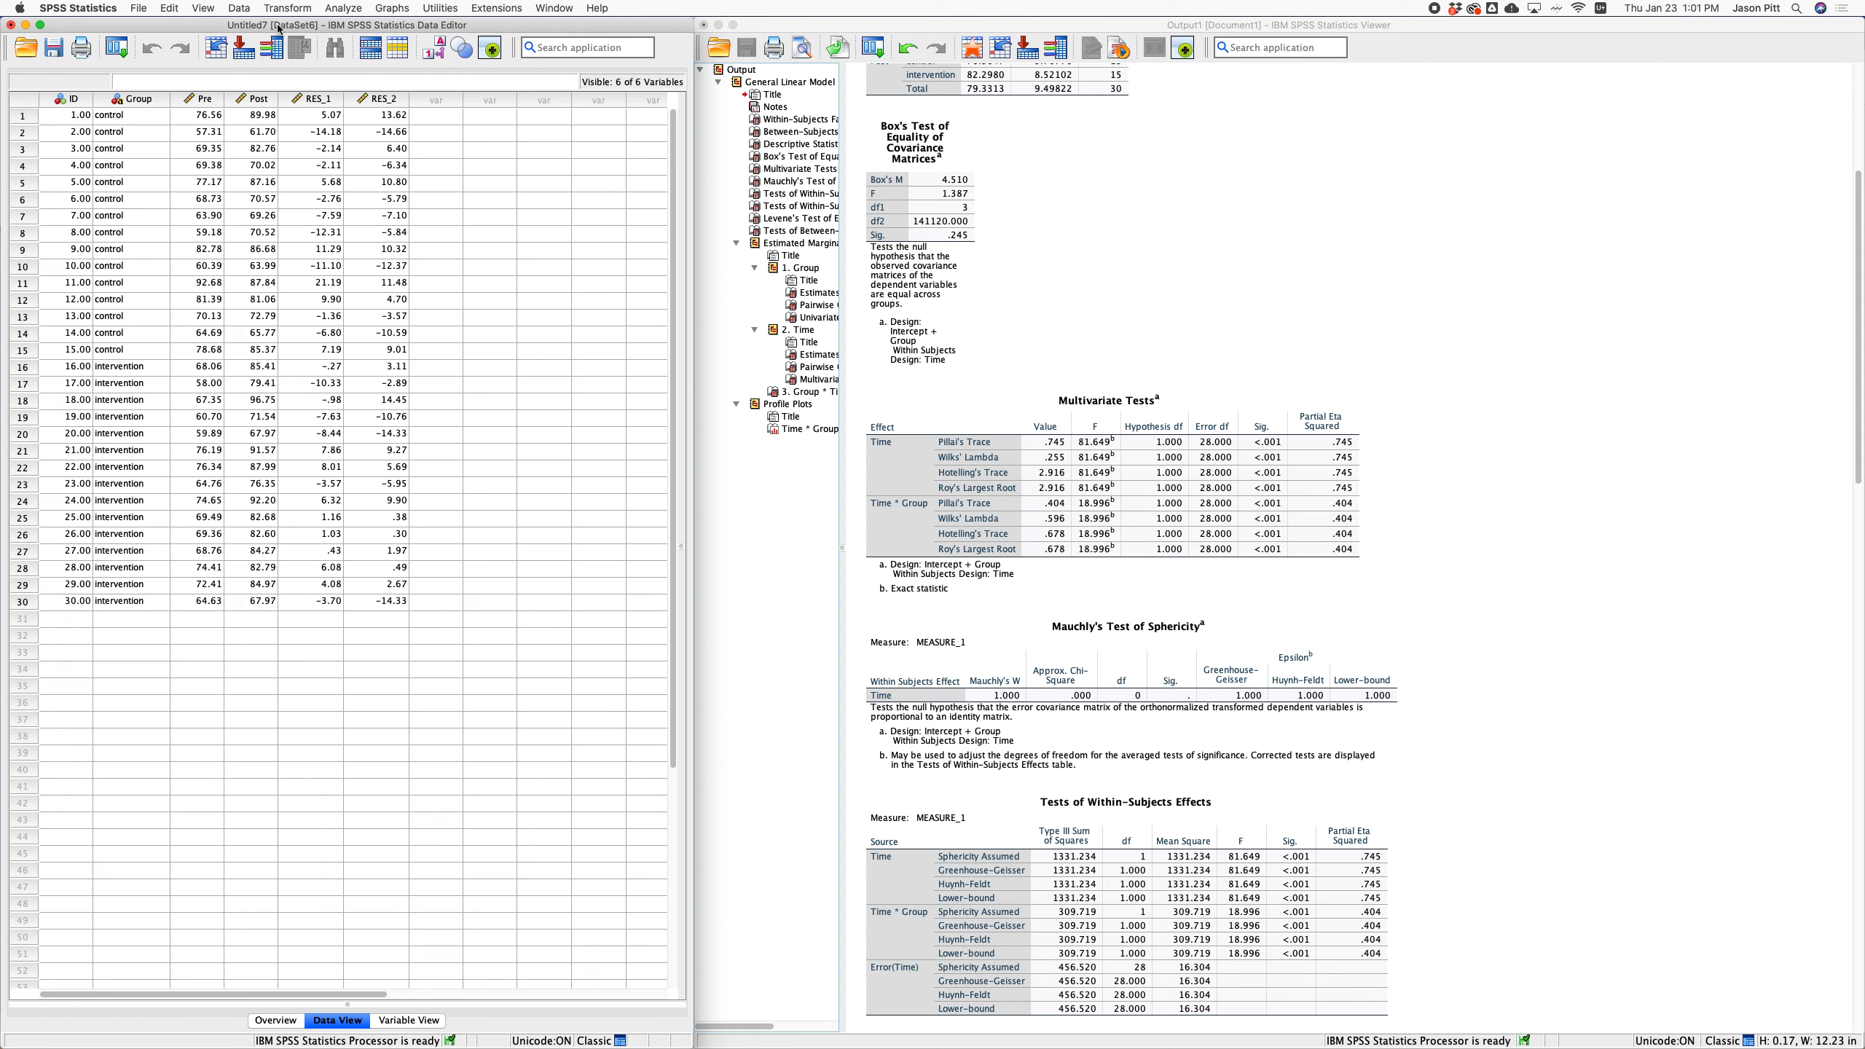
left_click(343, 8)
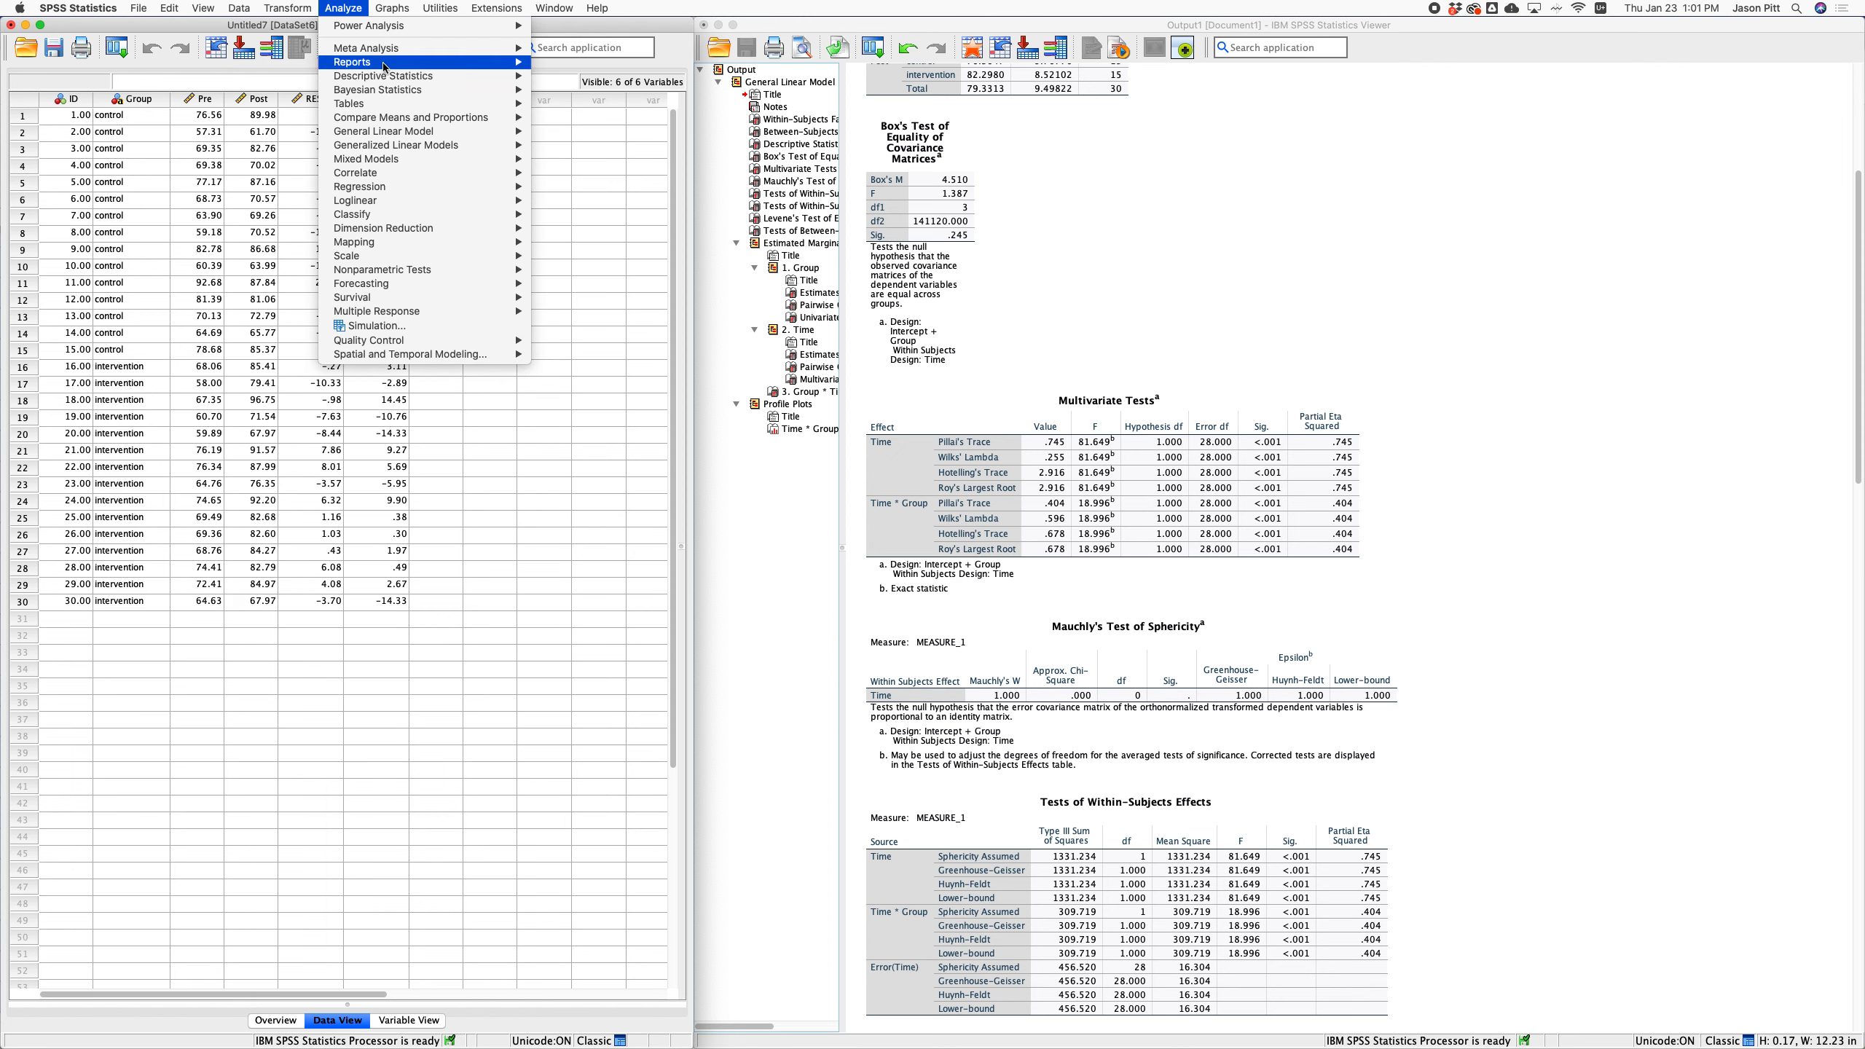
mouse_move(443, 77)
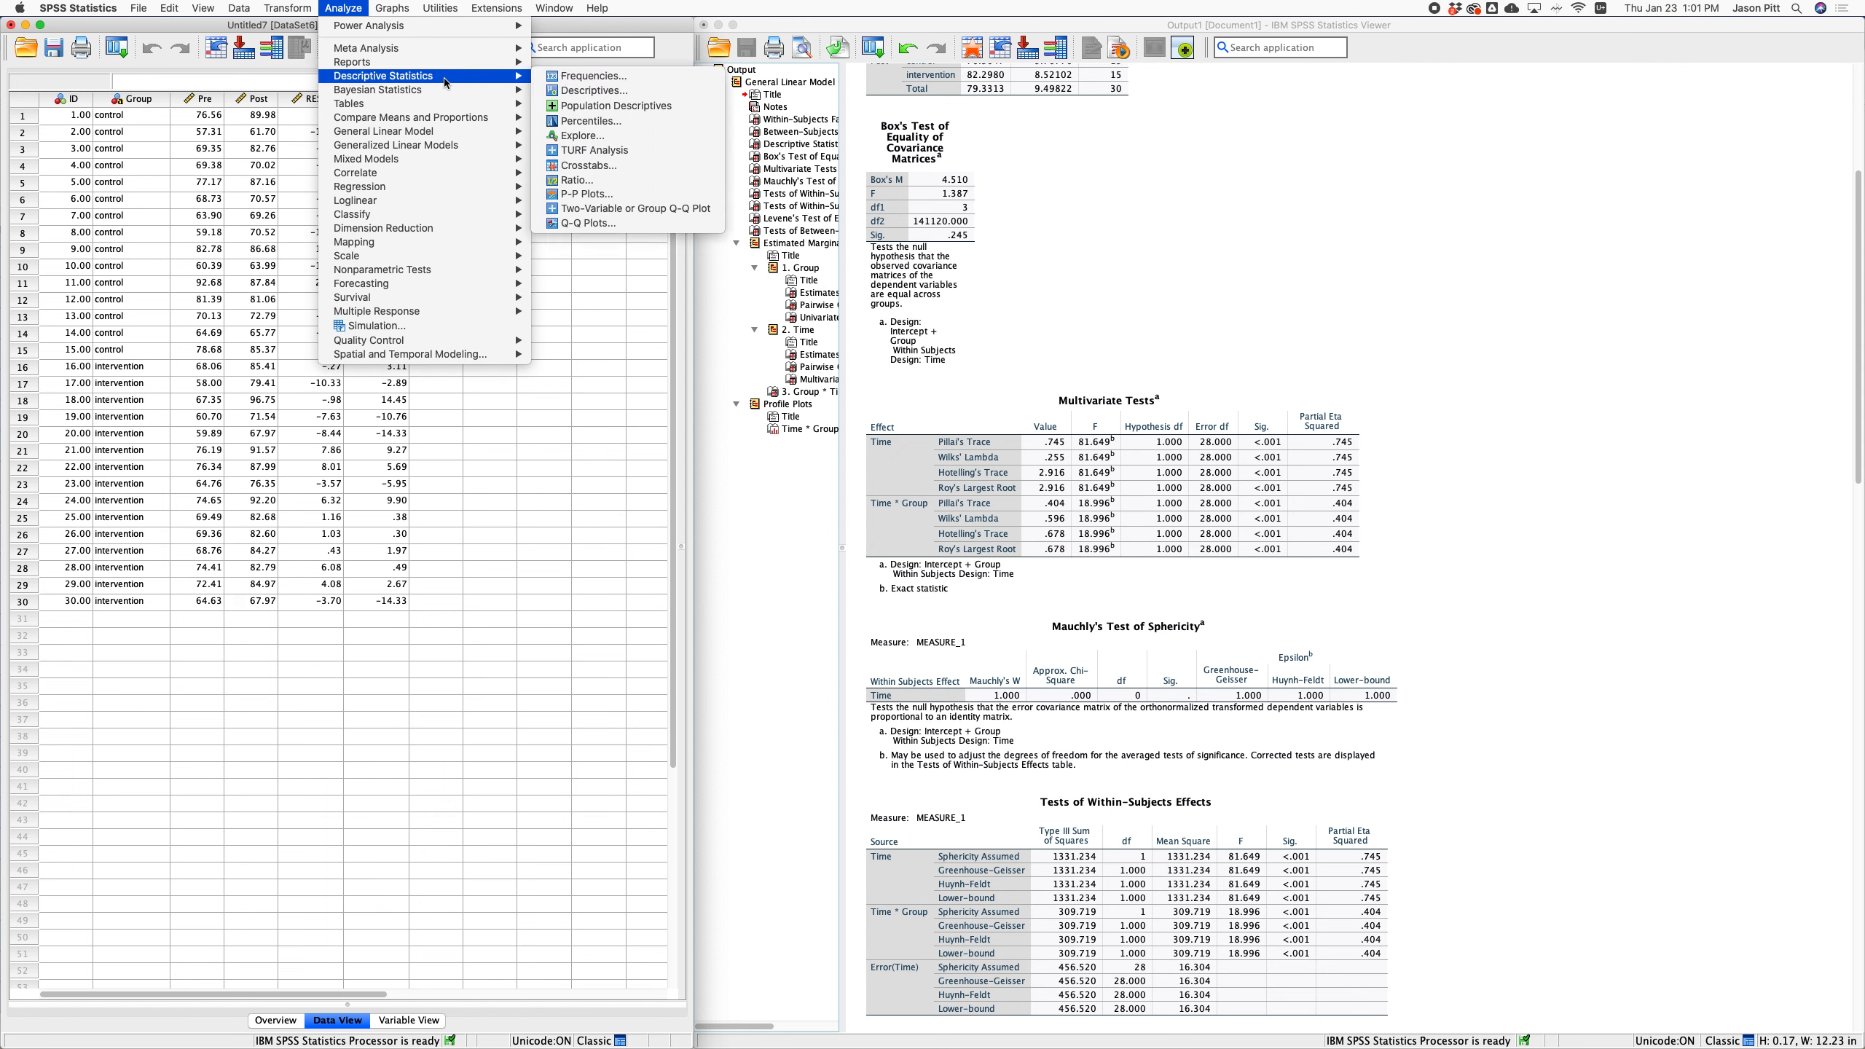
left_click(581, 137)
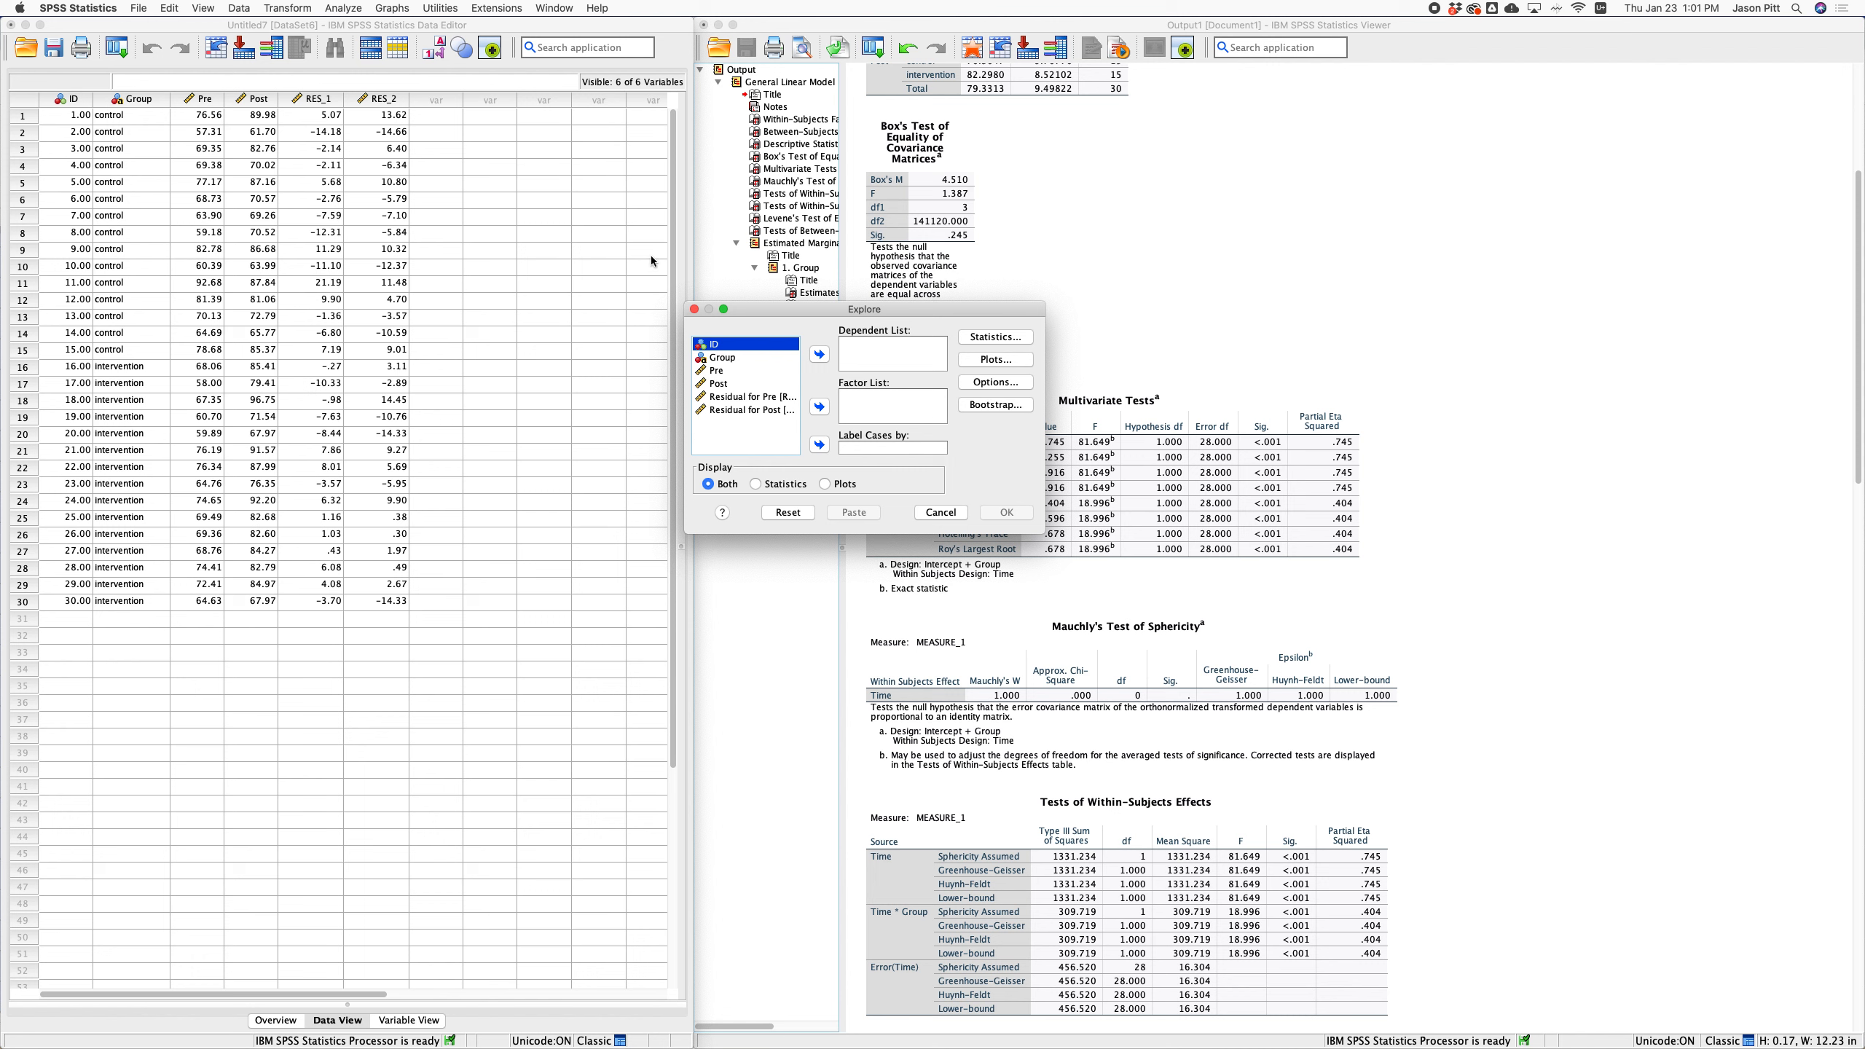
left_click(740, 411)
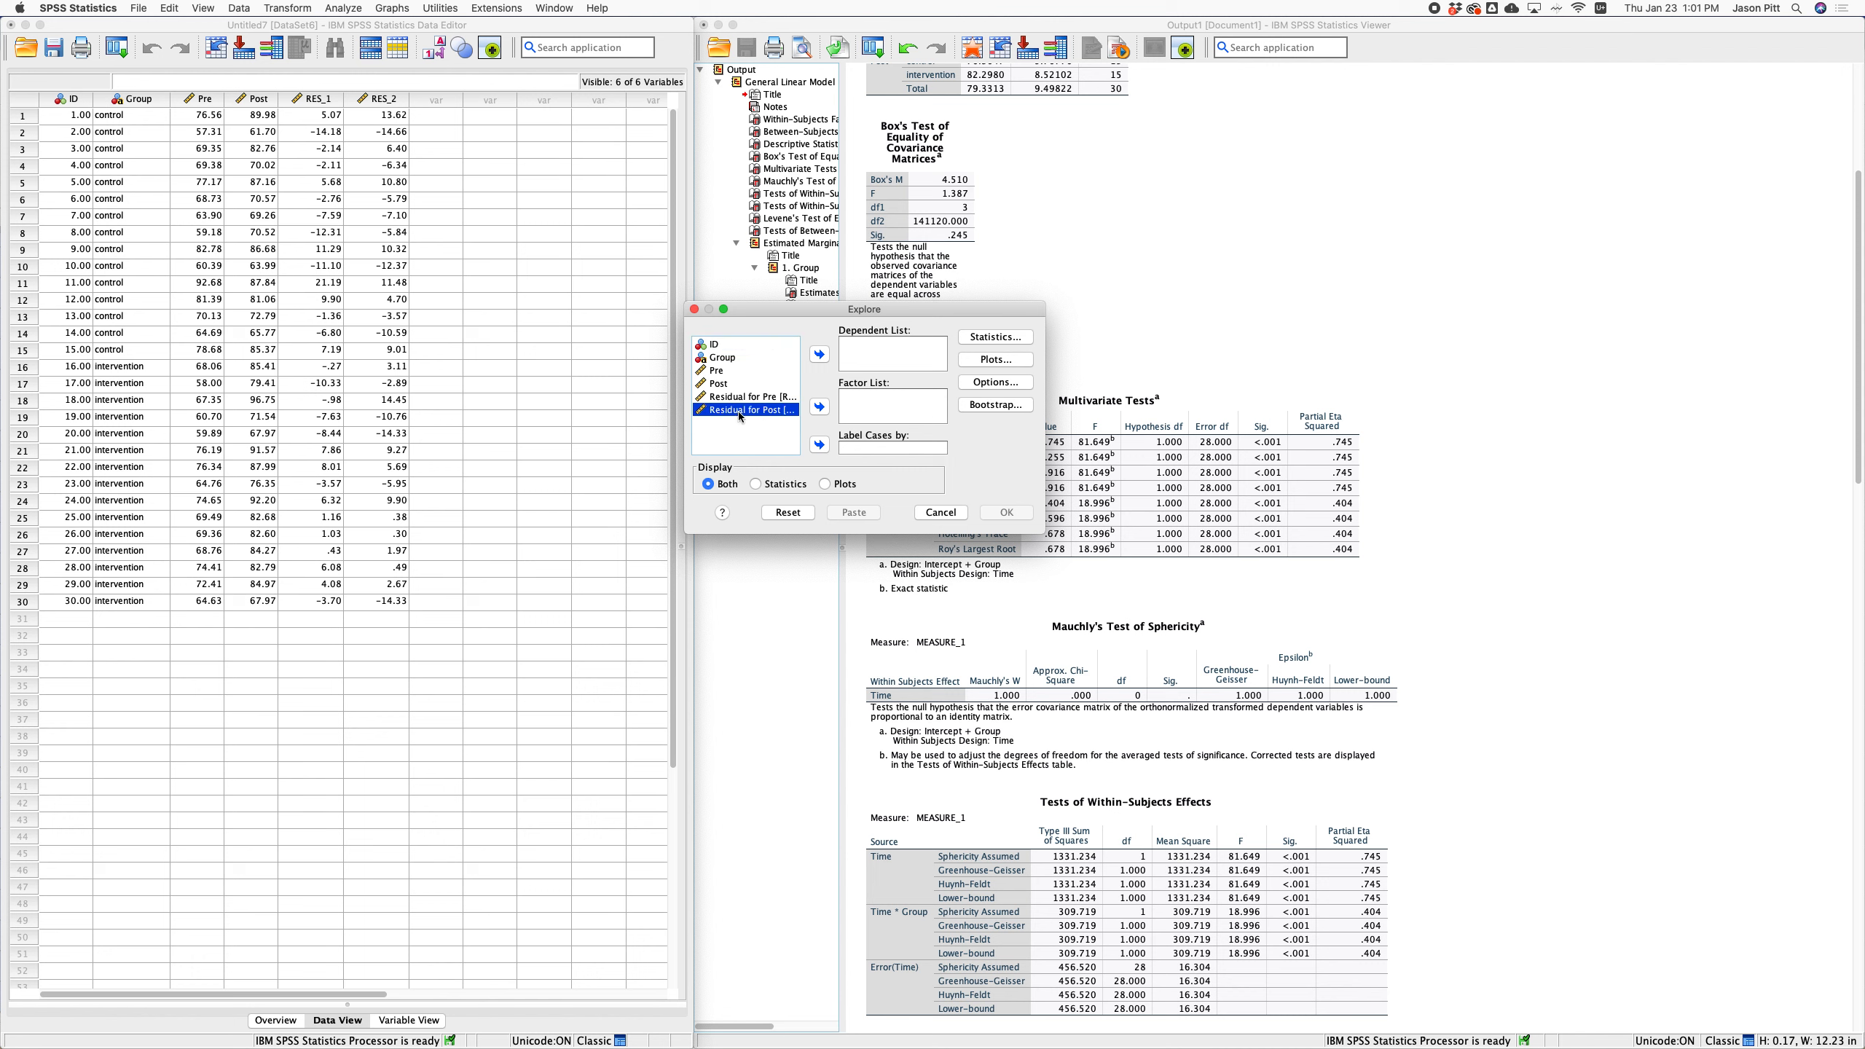
left_click(820, 357)
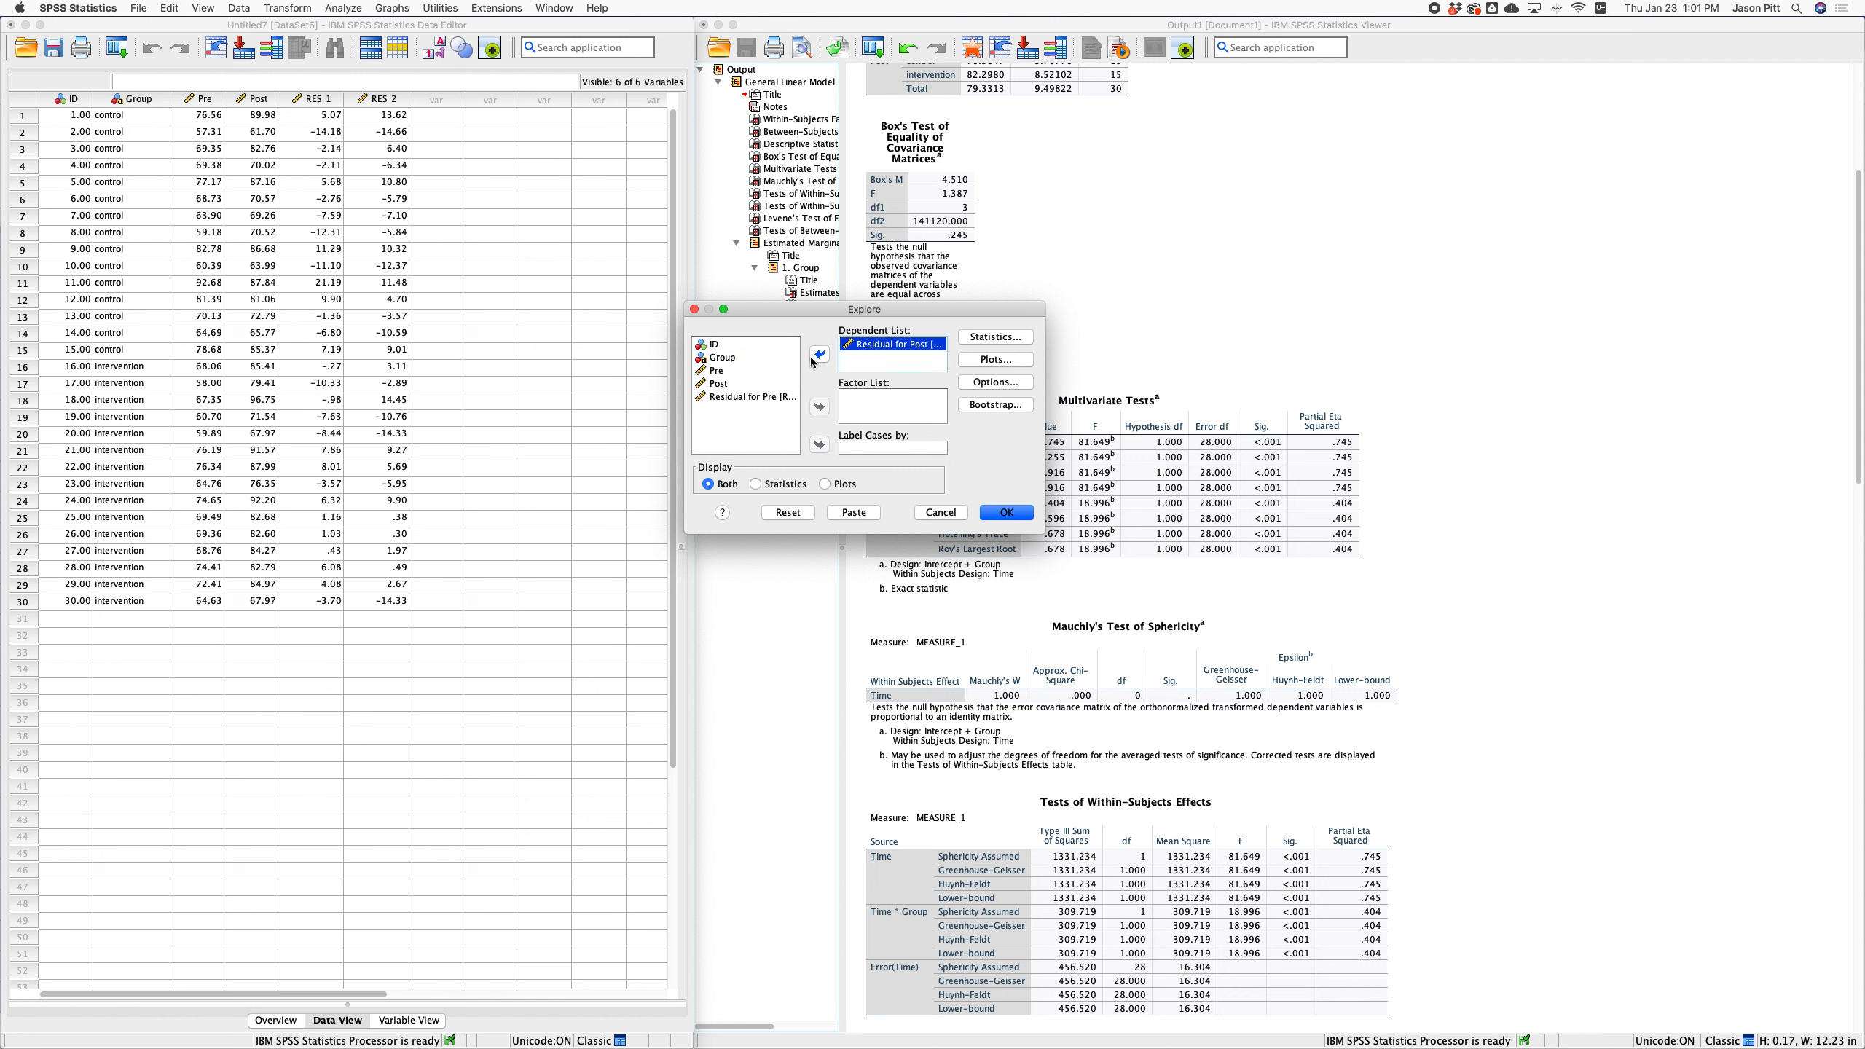
left_click(718, 361)
left_click(820, 406)
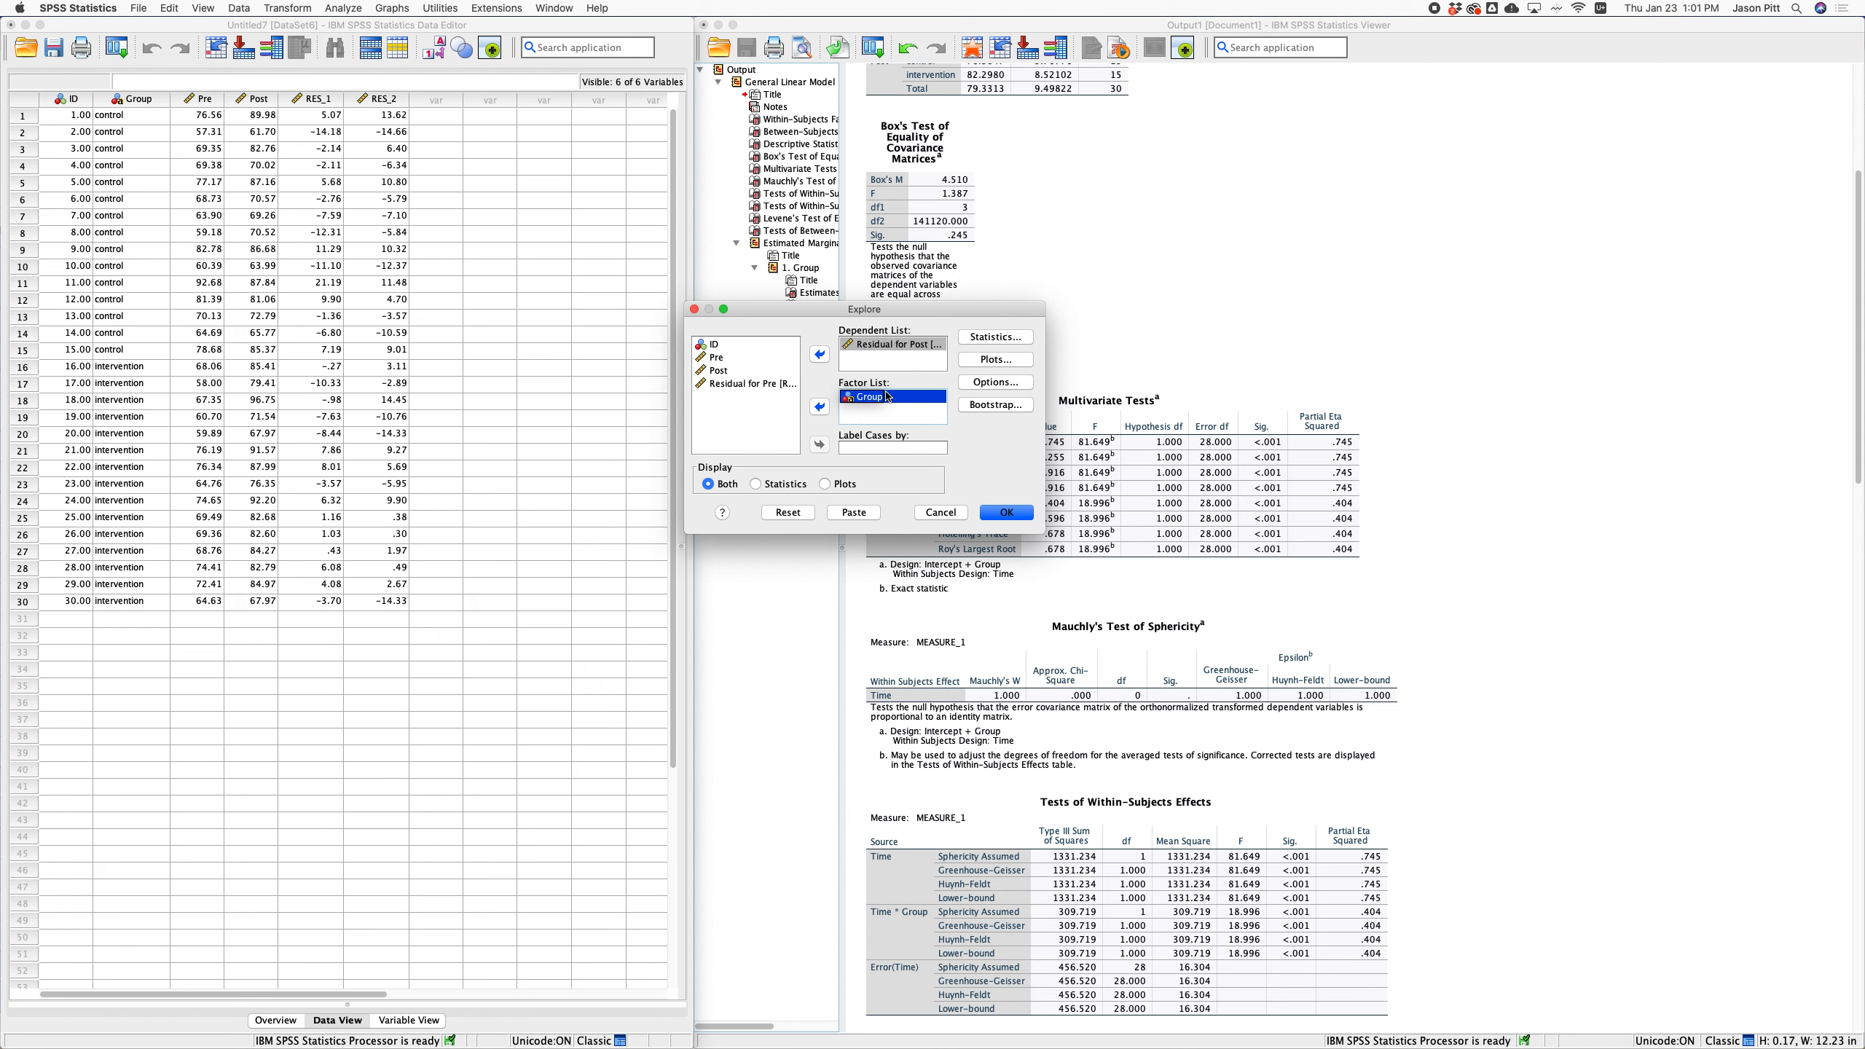
Include histograms and normality plots with tests, without stem-and-leaf plots, and run the Explore analysis.
left_click(987, 338)
left_click(934, 572)
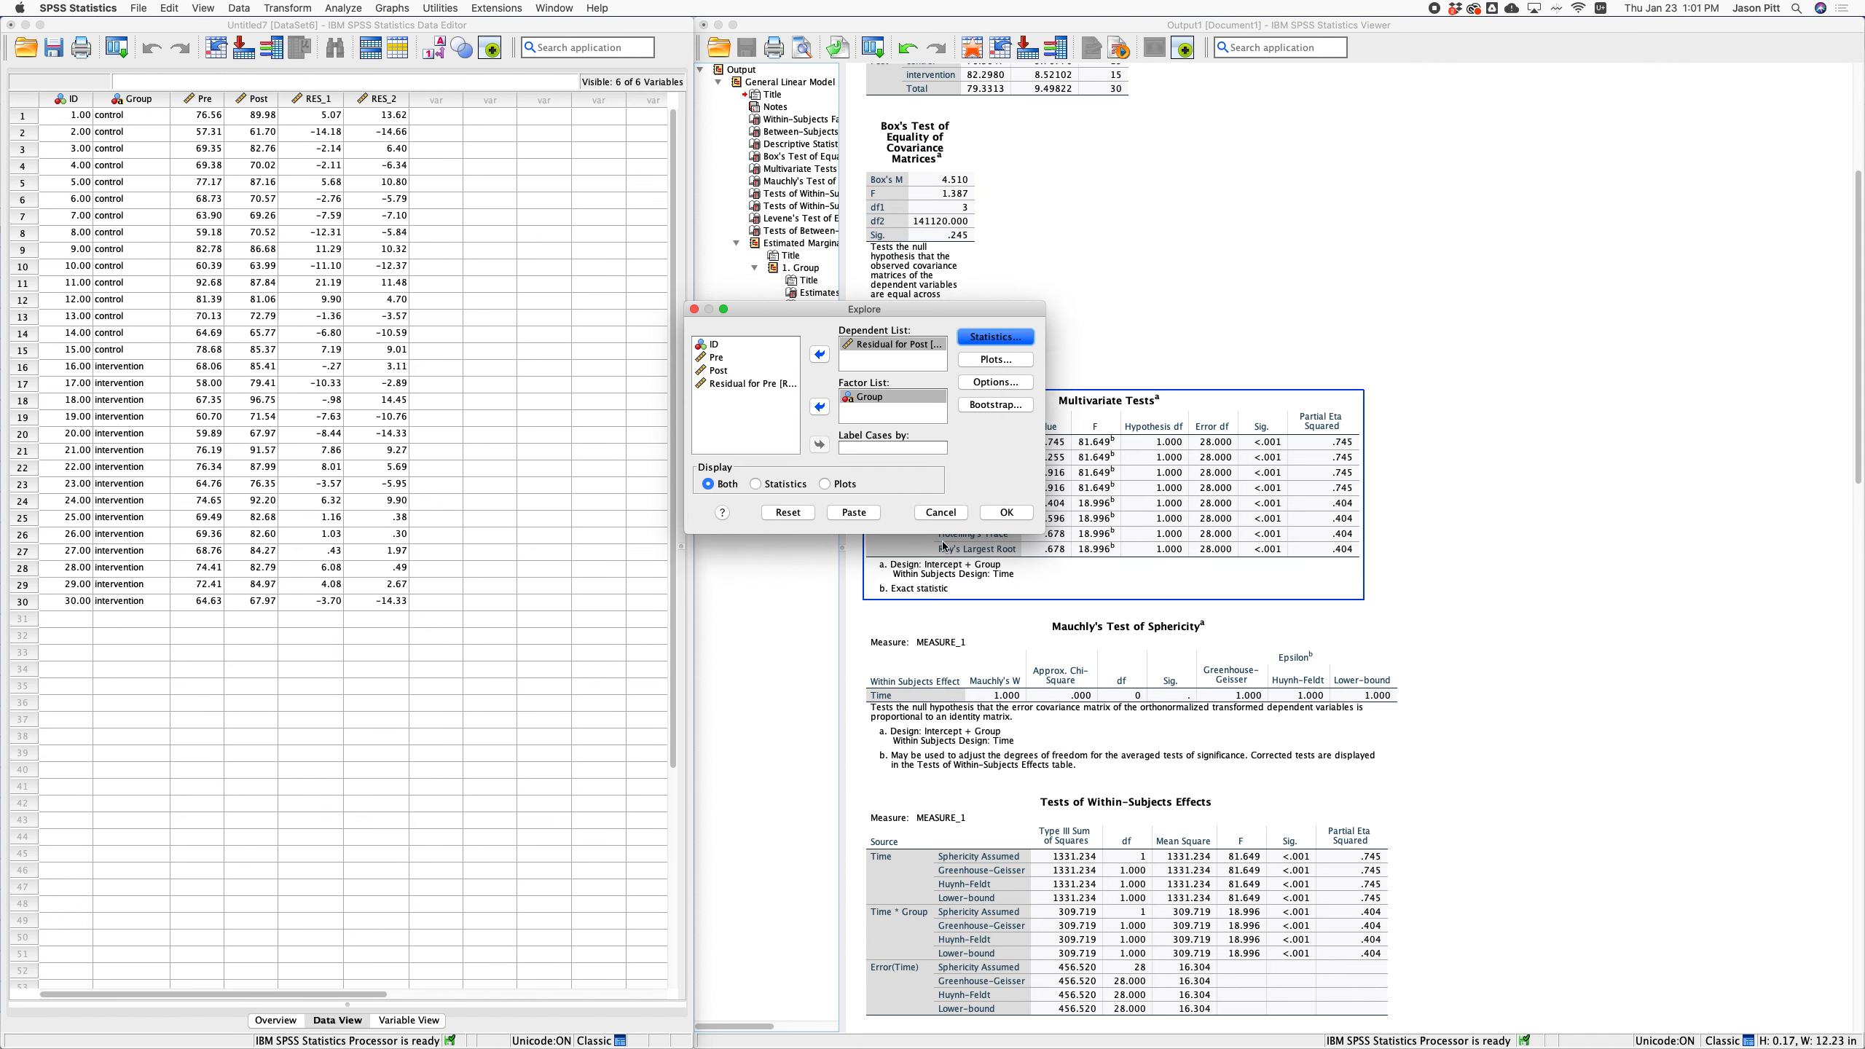
left_click(1008, 359)
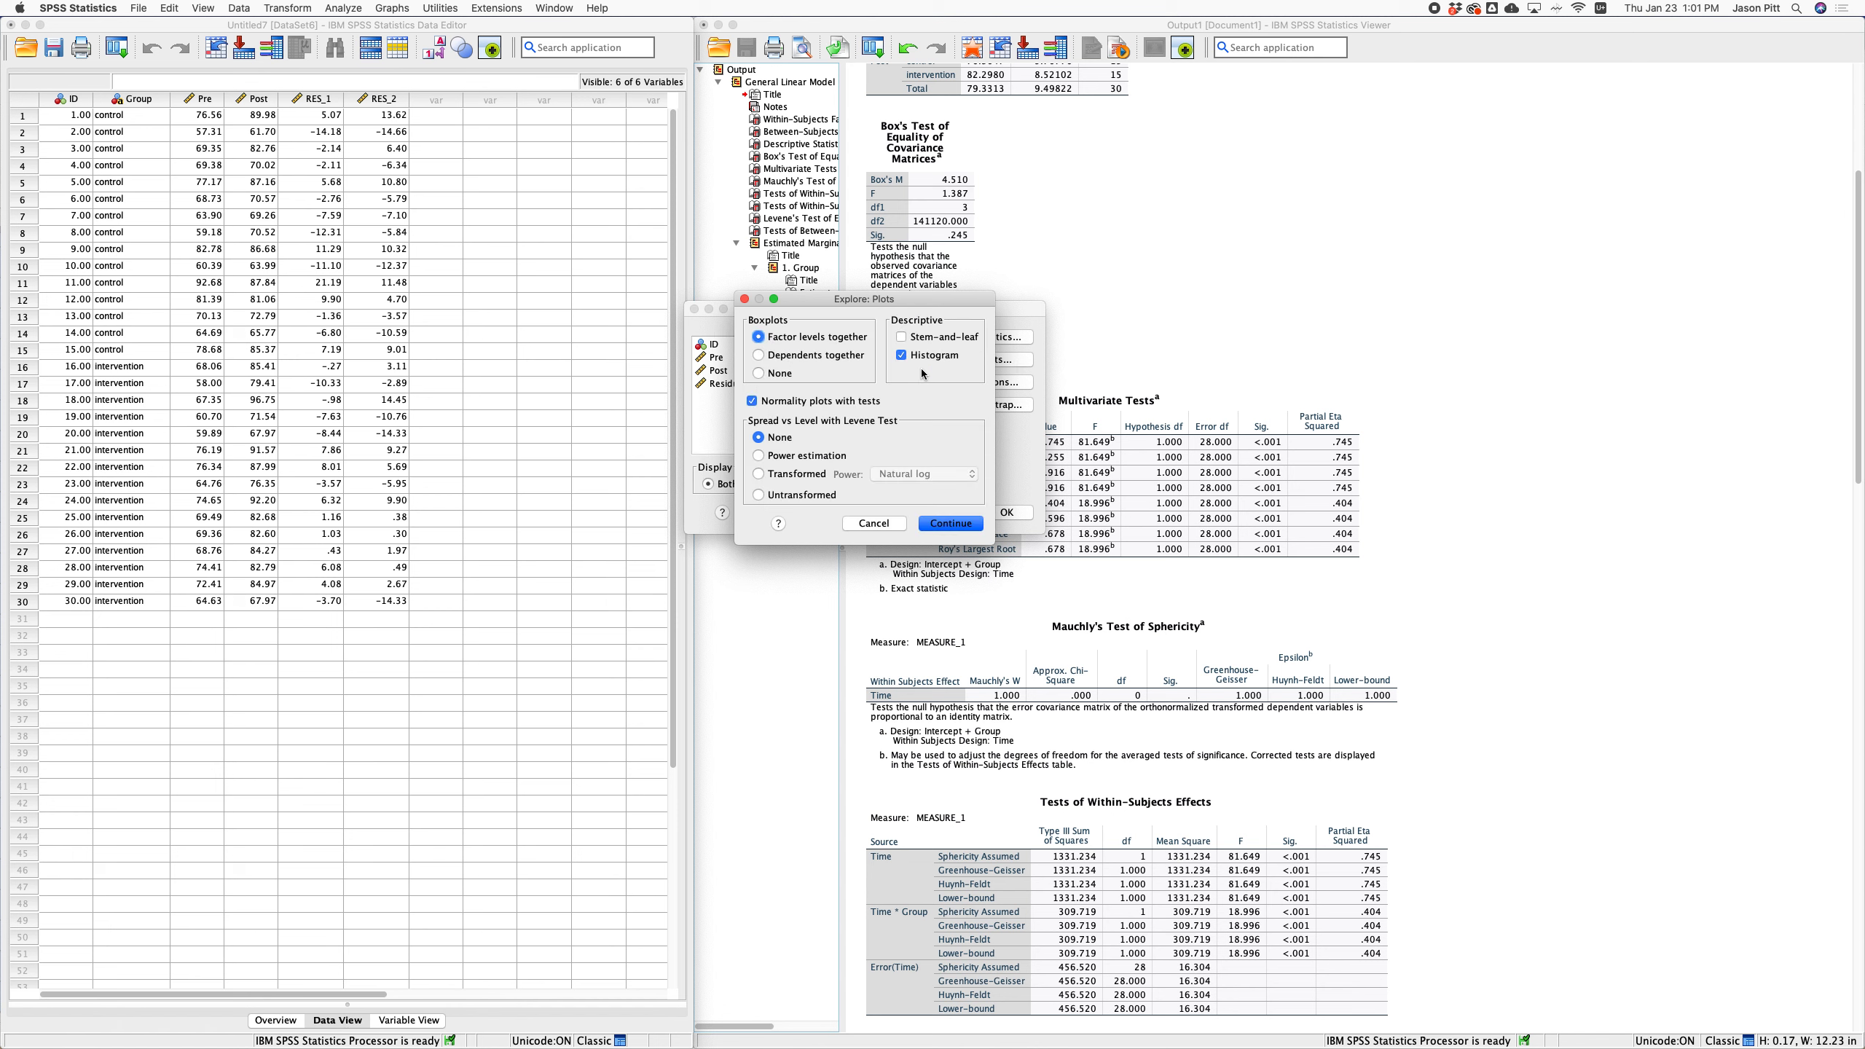
left_click(952, 524)
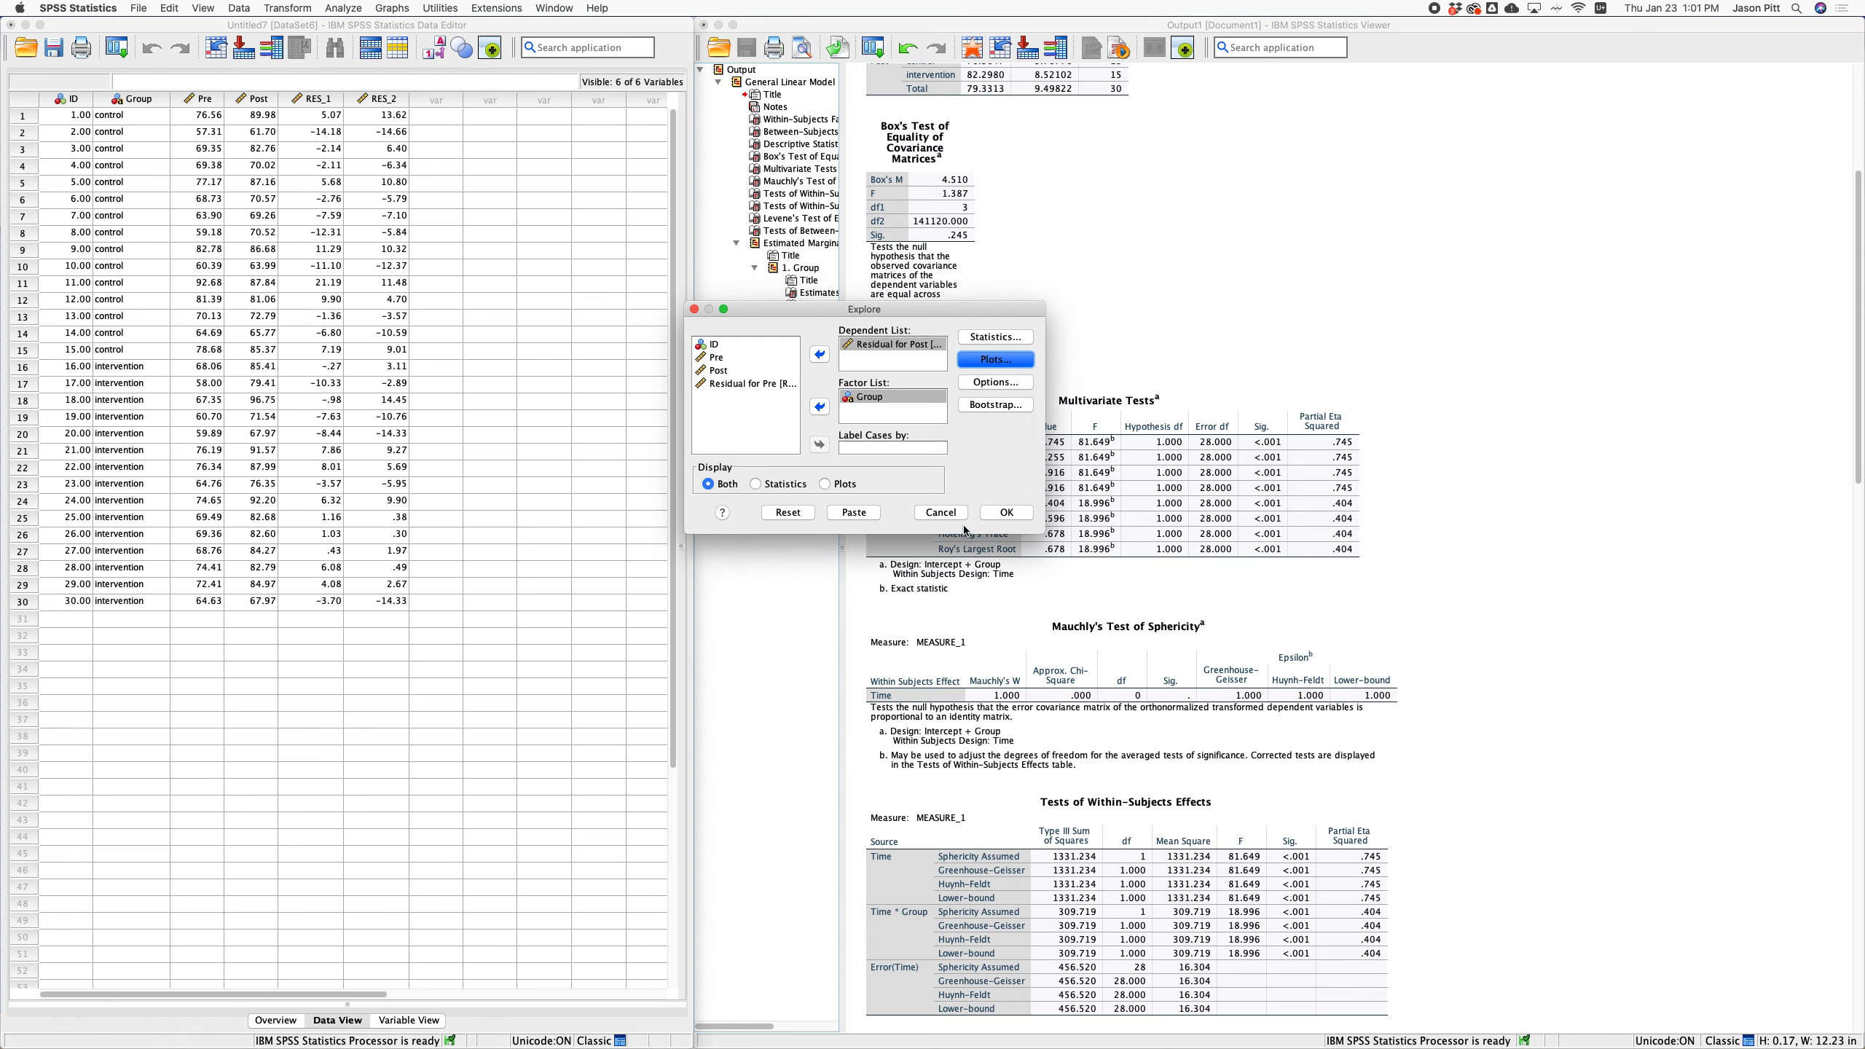
left_click(1006, 513)
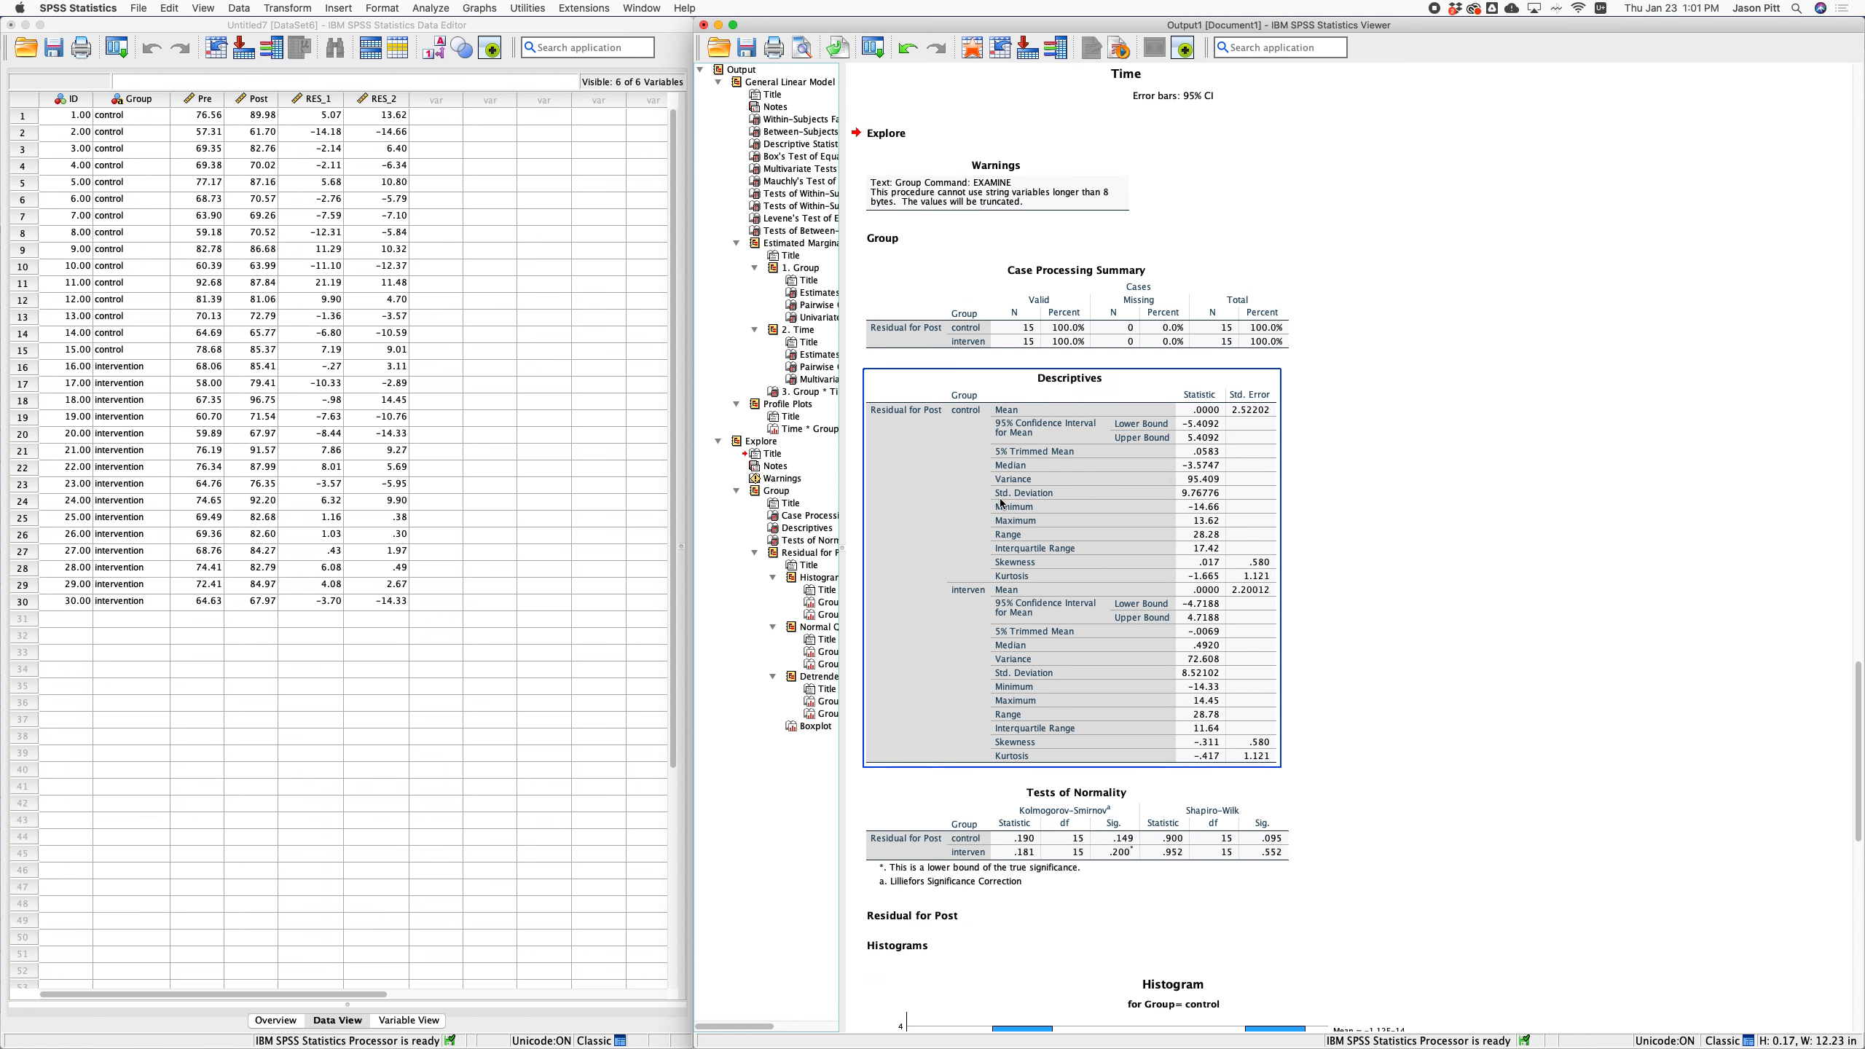
Examine the Tests of Normality, histograms and normal Q-Q plots of the Post residuals for both groups.
scroll(1002, 503, "down", 6)
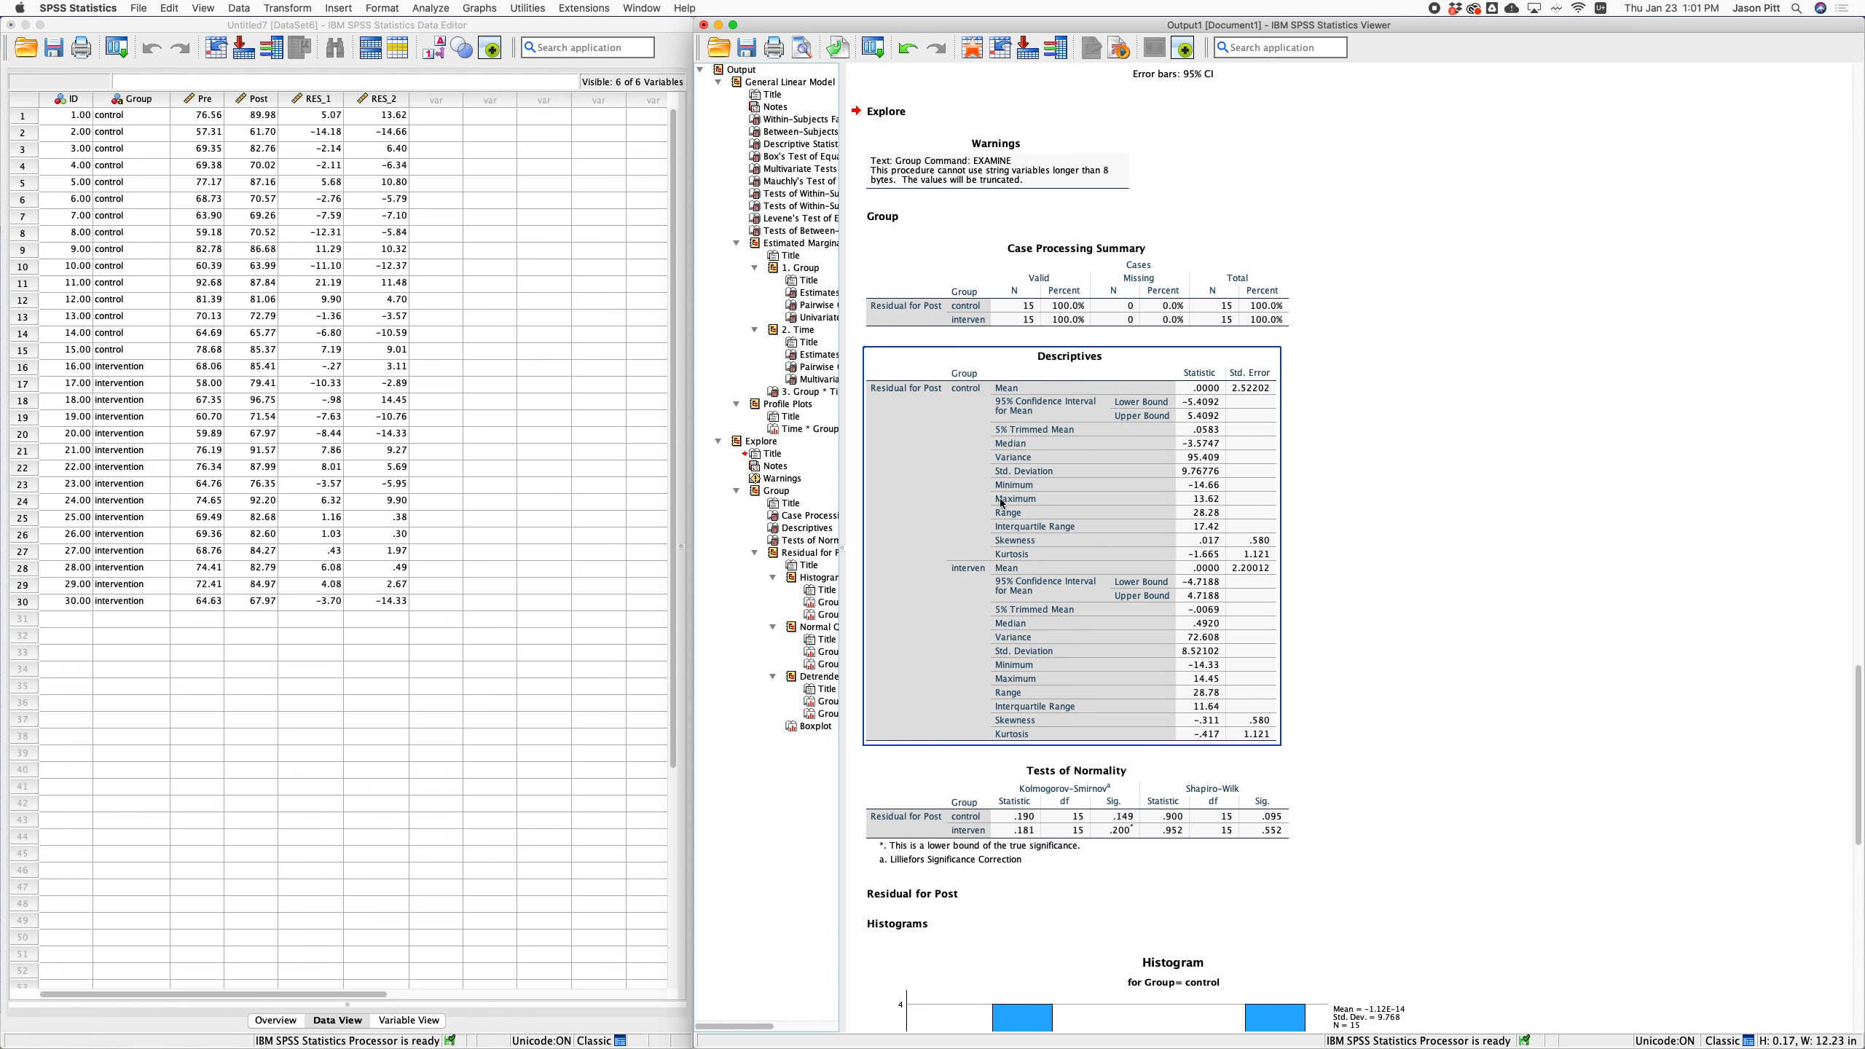
left_click(1030, 717)
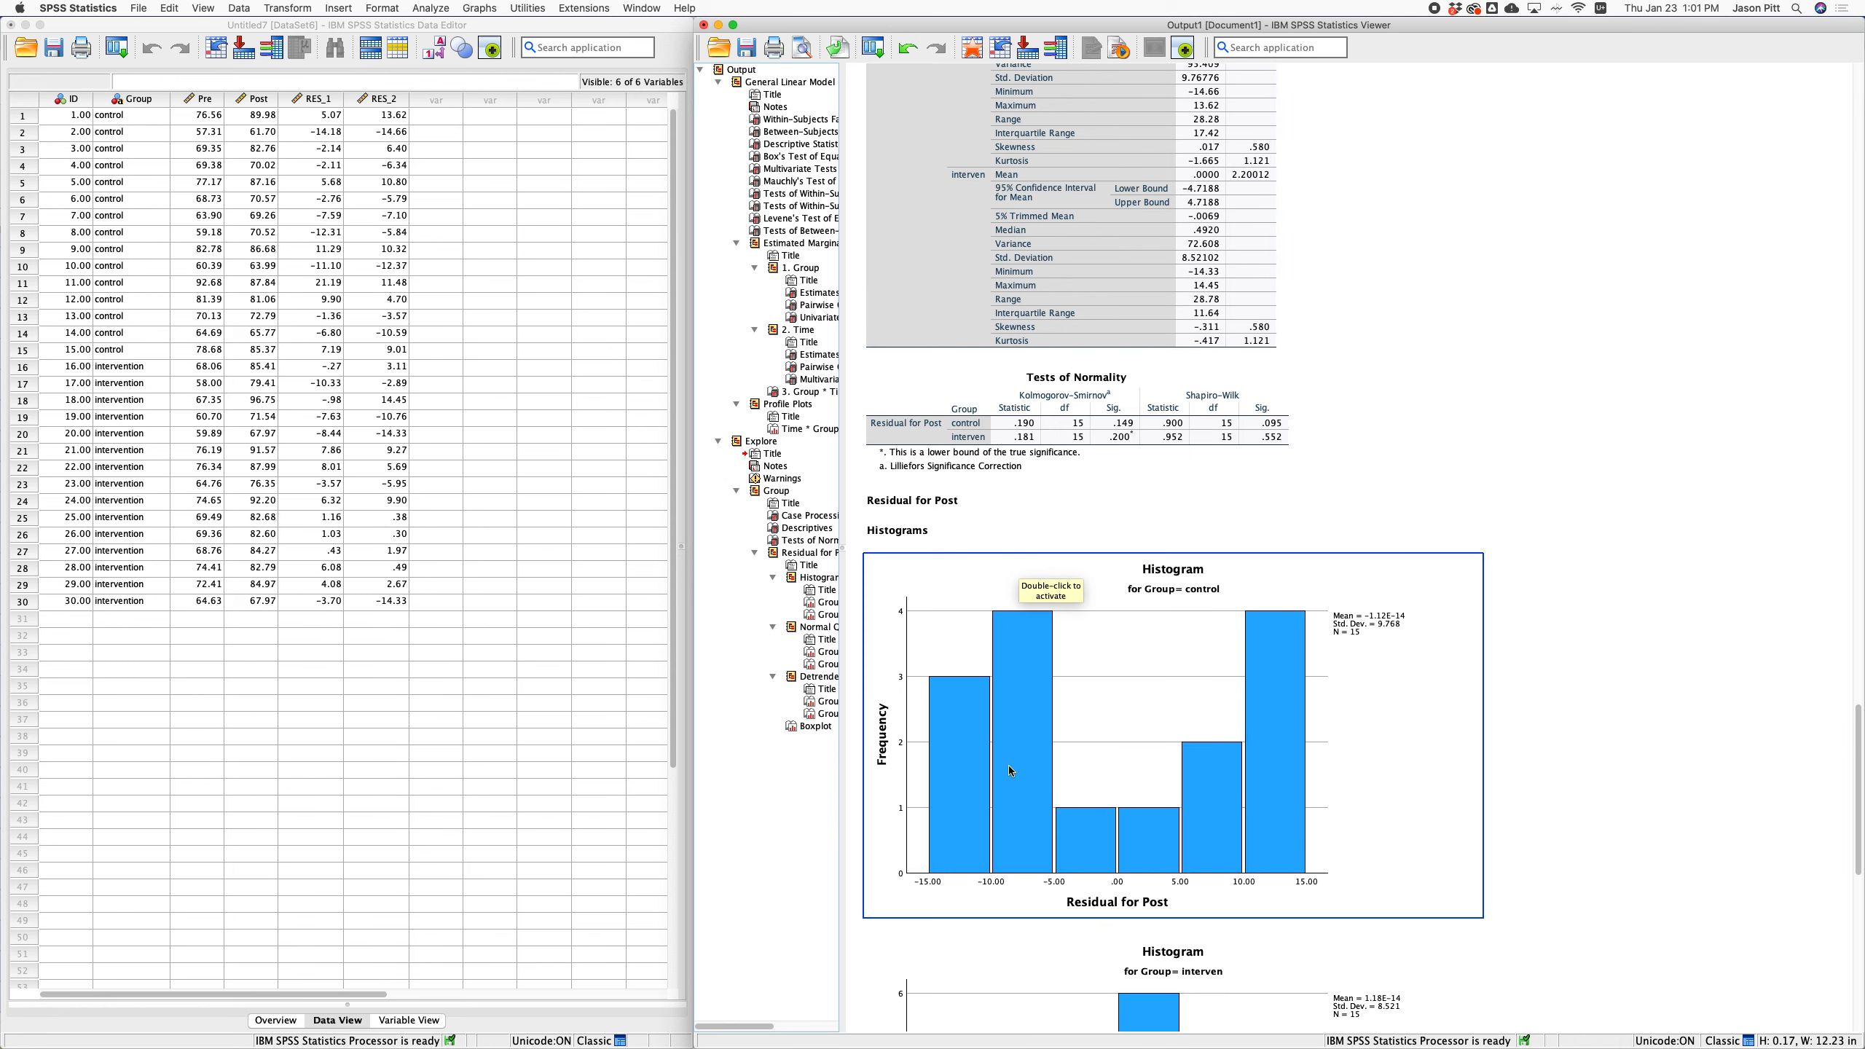
left_click(1287, 436)
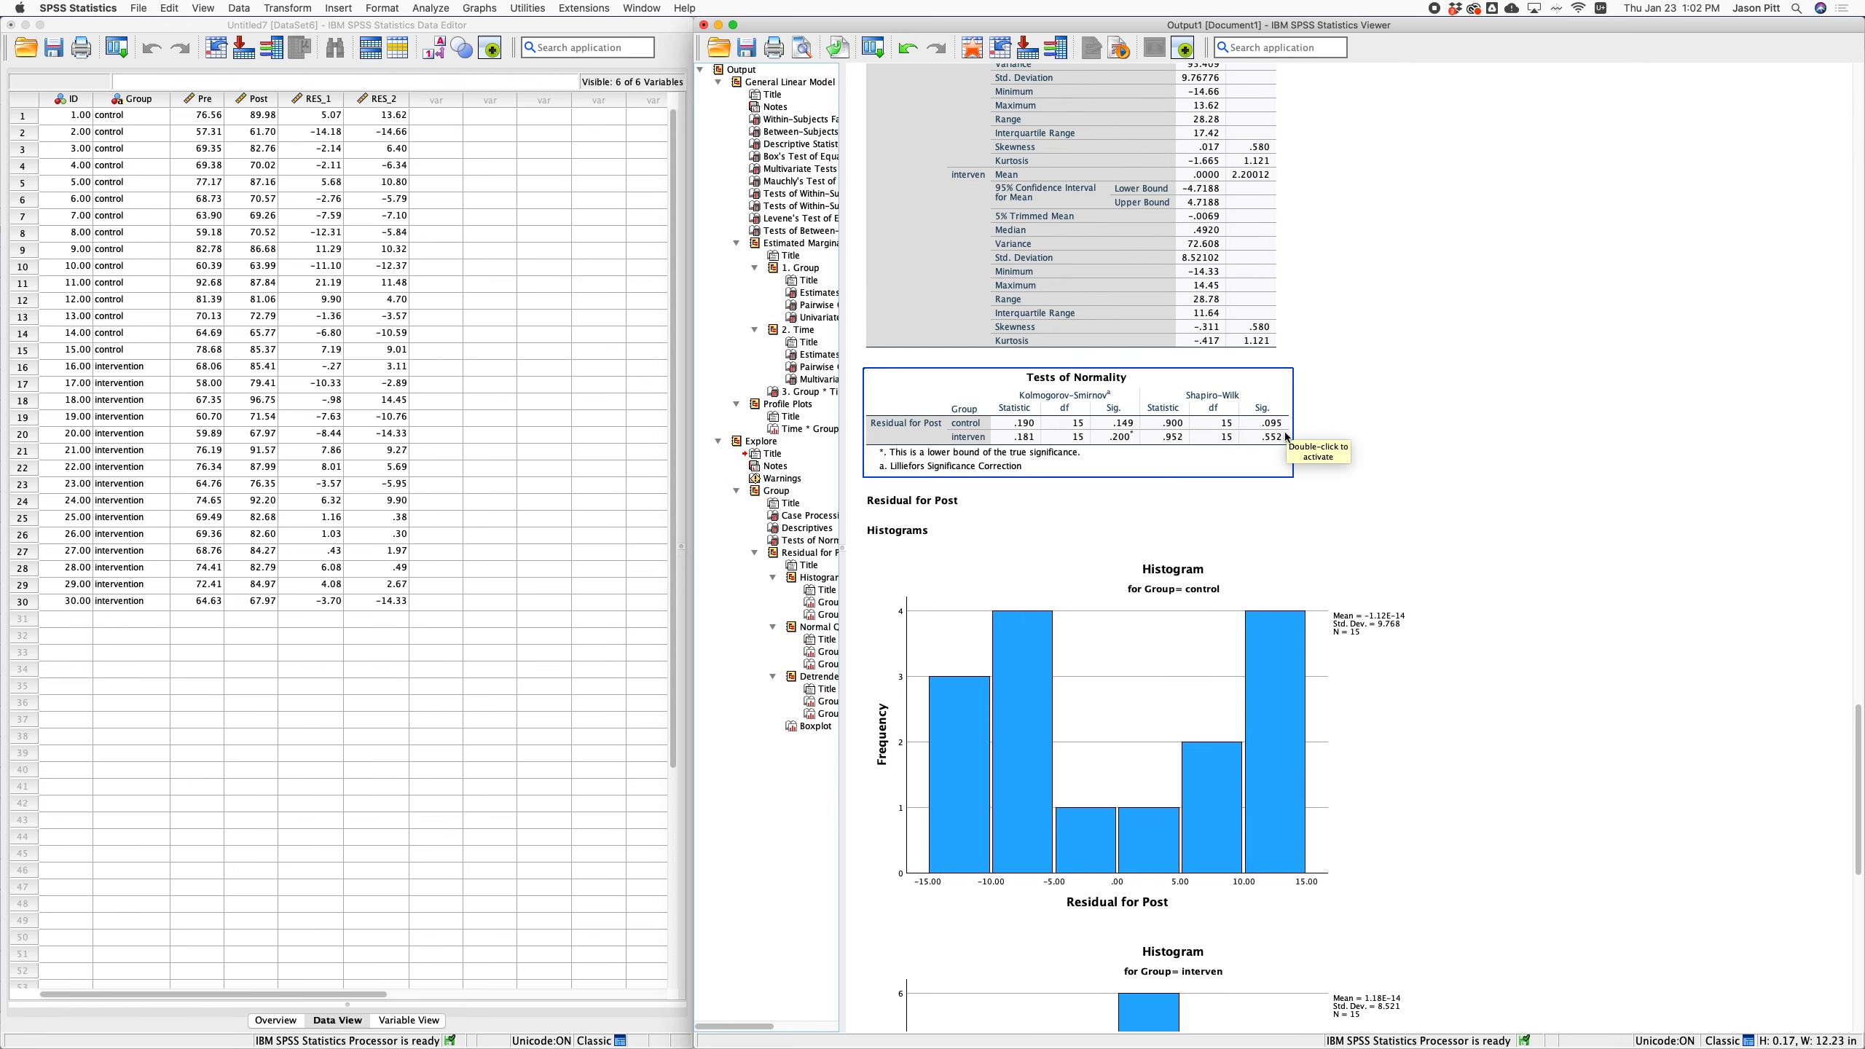
scroll(1092, 545, "down", 2)
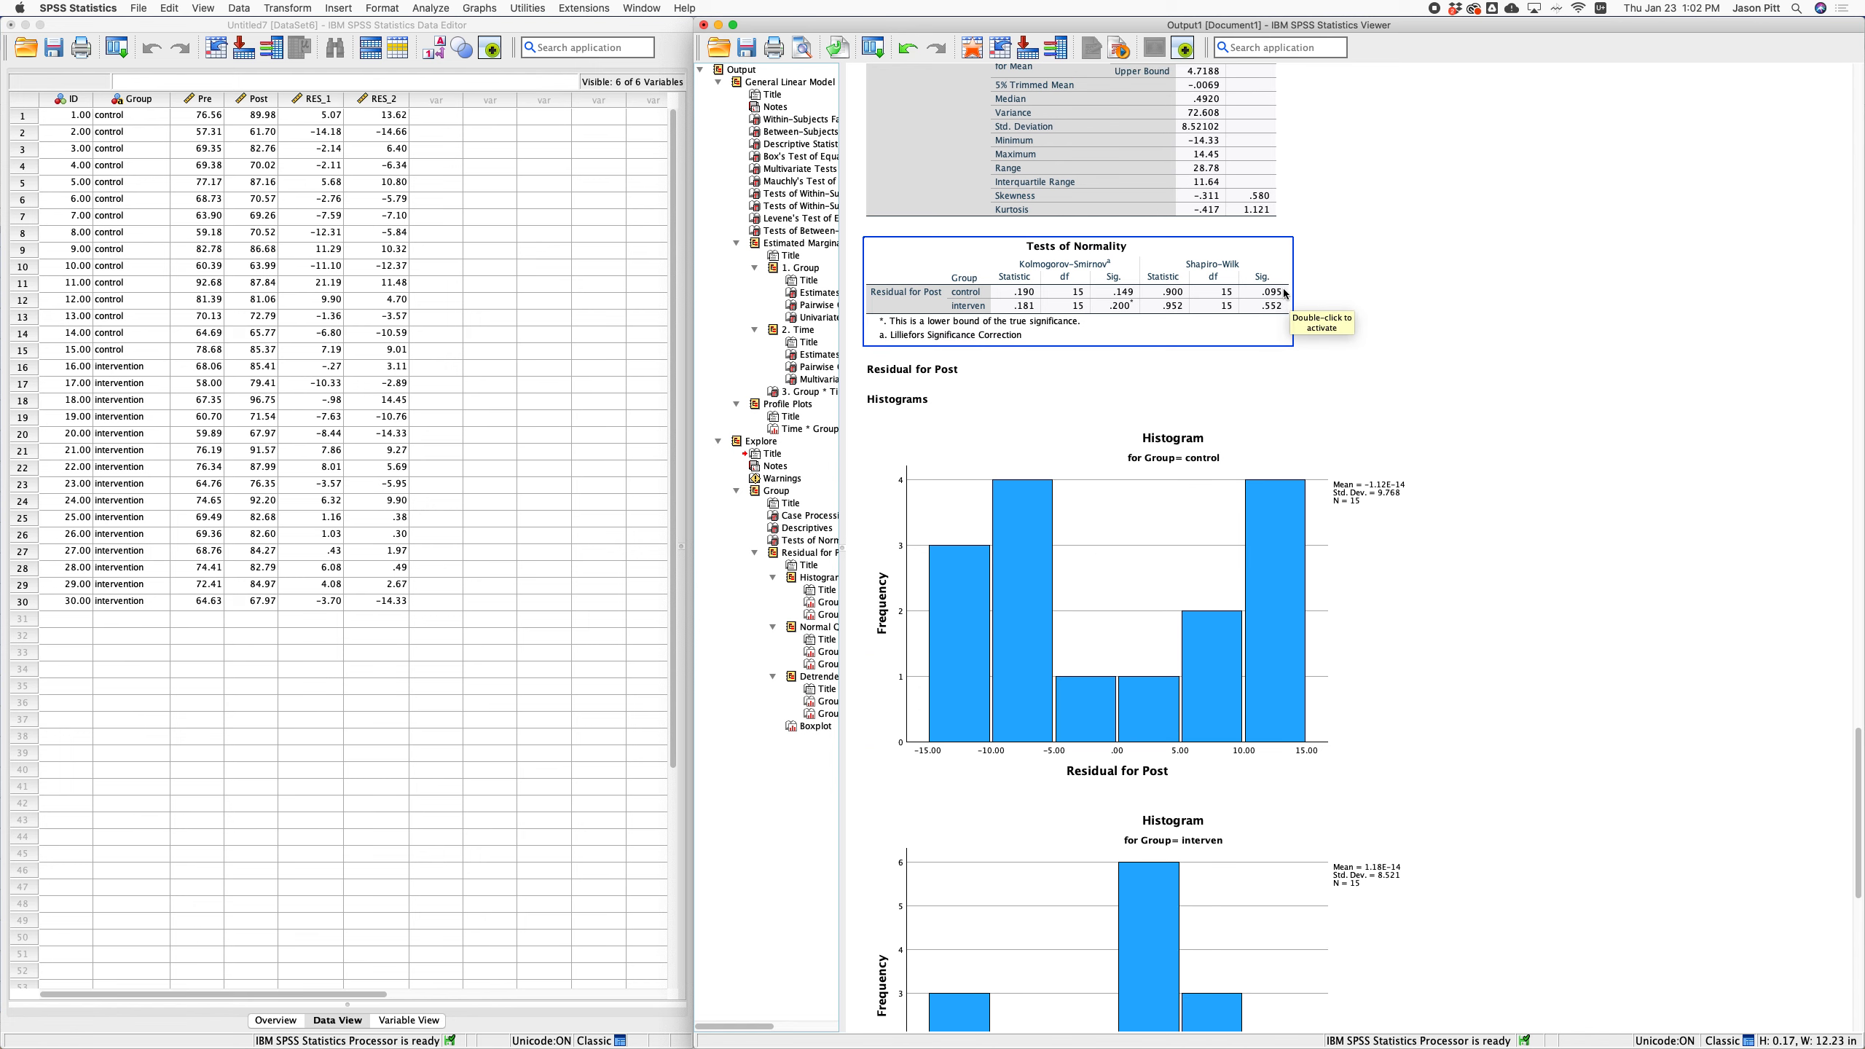
scroll(1154, 464, "down", 9)
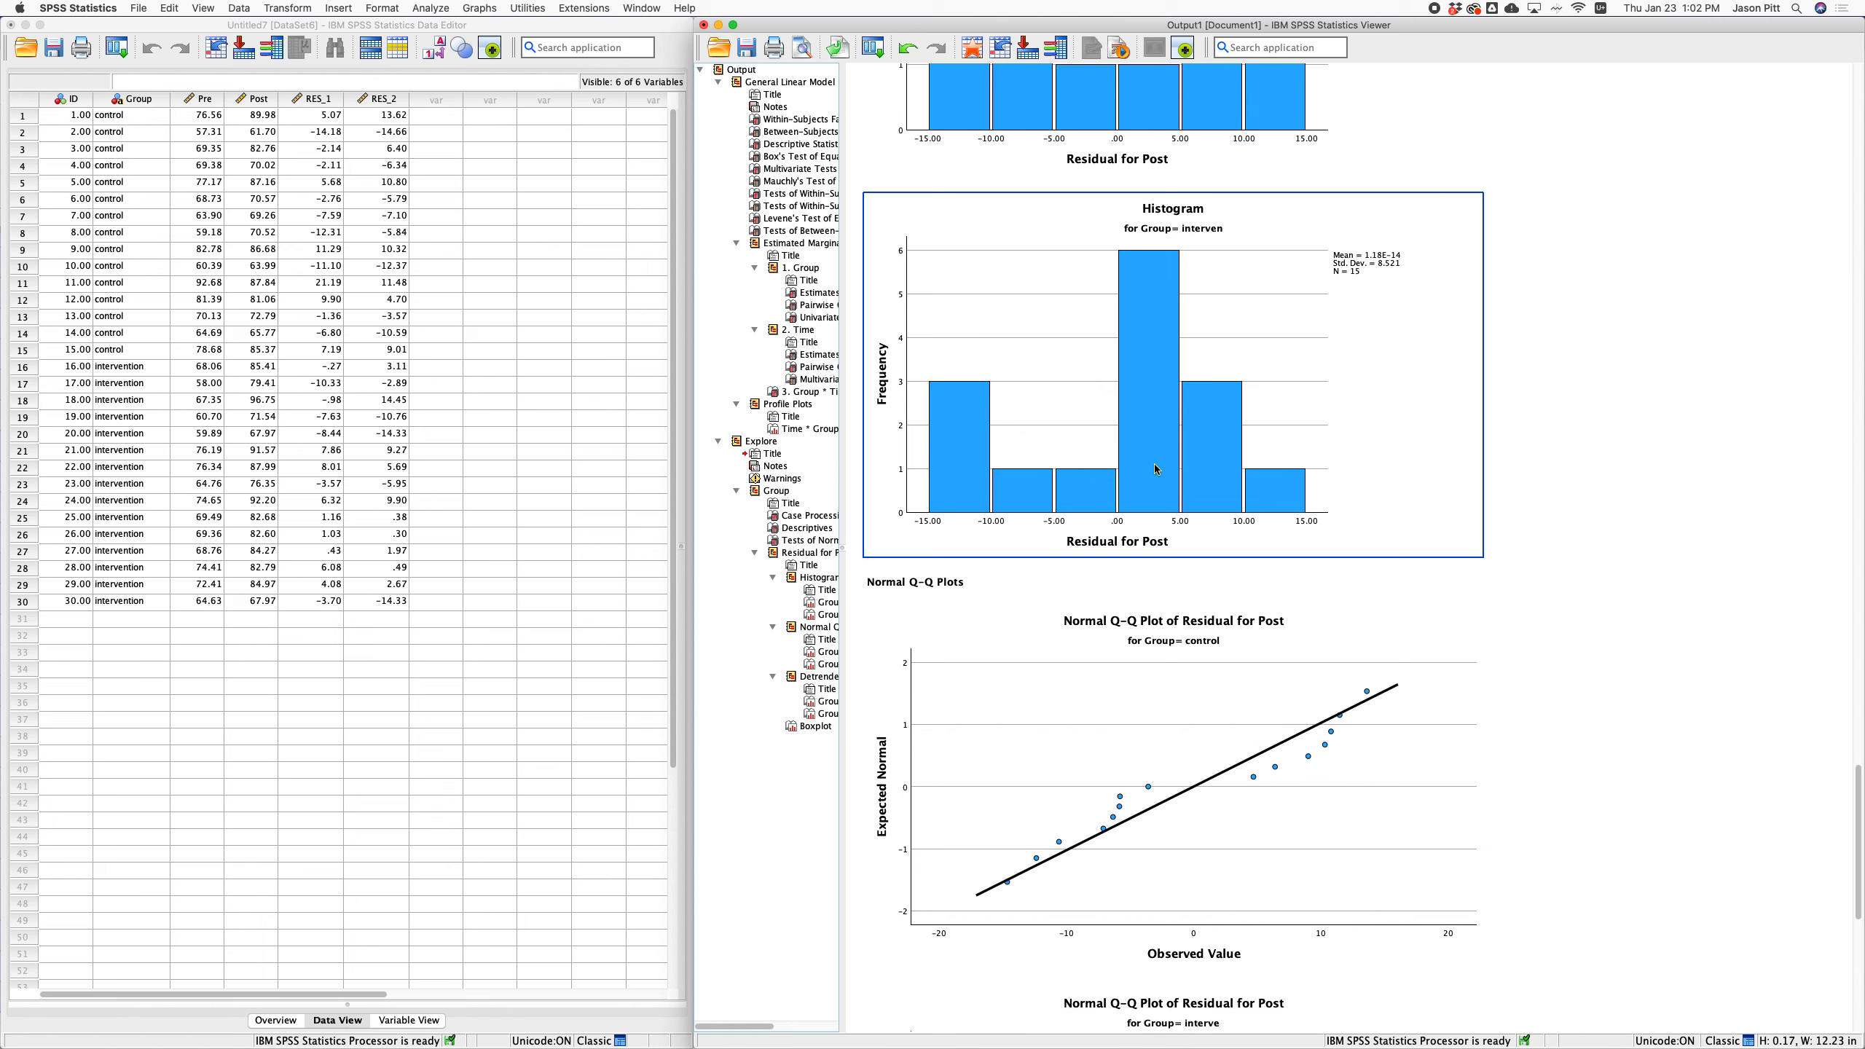
scroll(1154, 464, "down", 2)
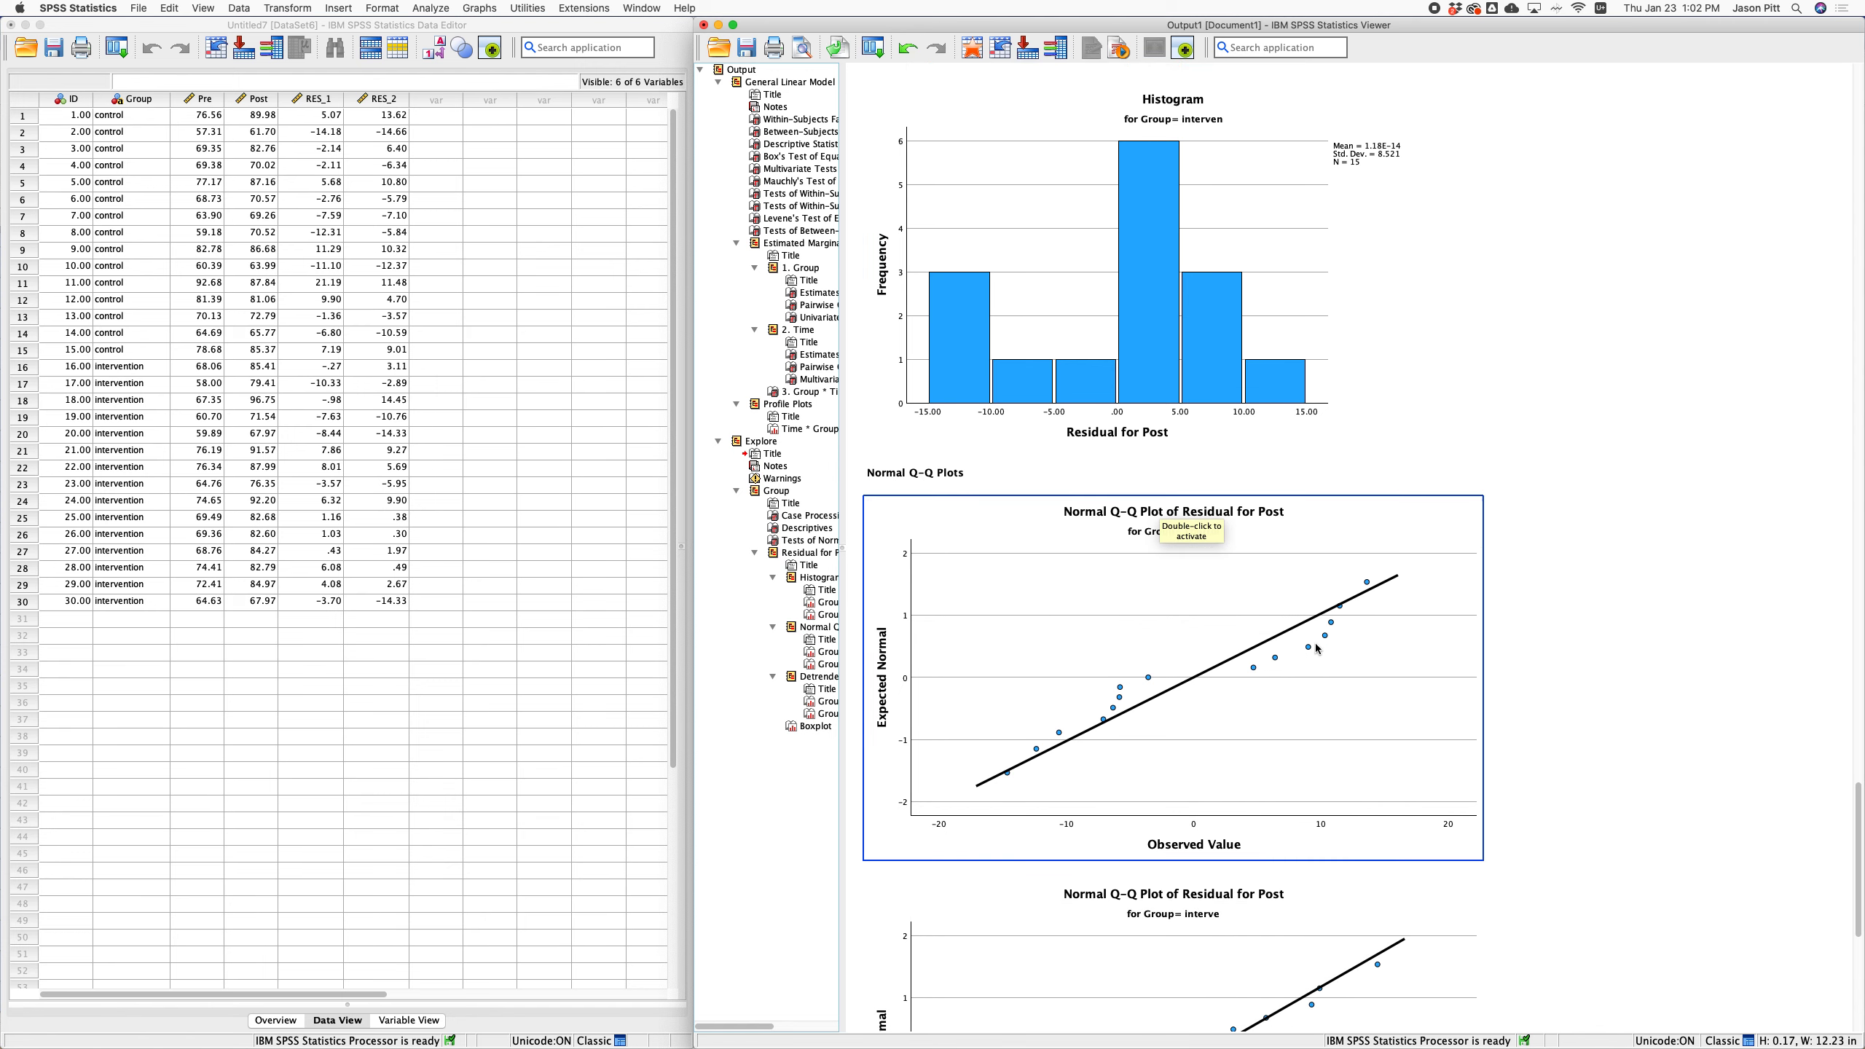
scroll(1221, 670, "down", 3)
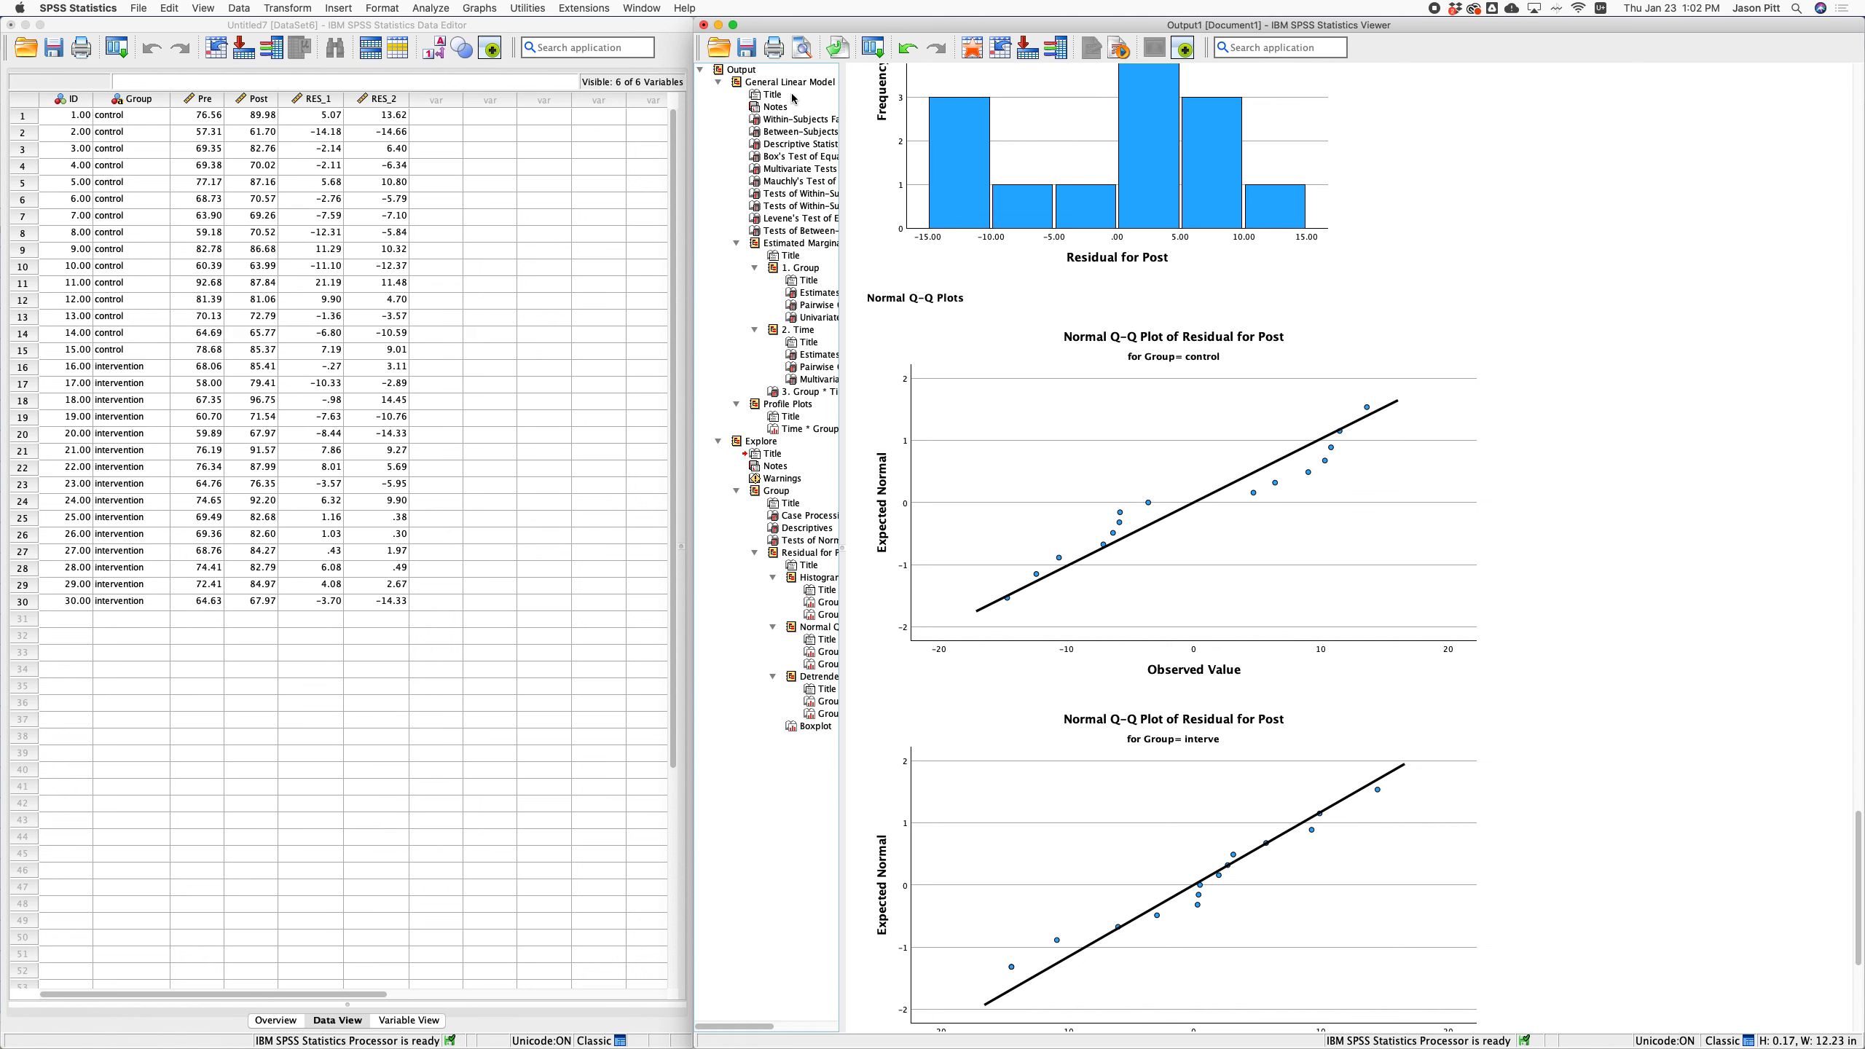
Return to the General Linear Model output and examine the within-subjects effects, Levene's test and between-subjects effects.
left_click(741, 82)
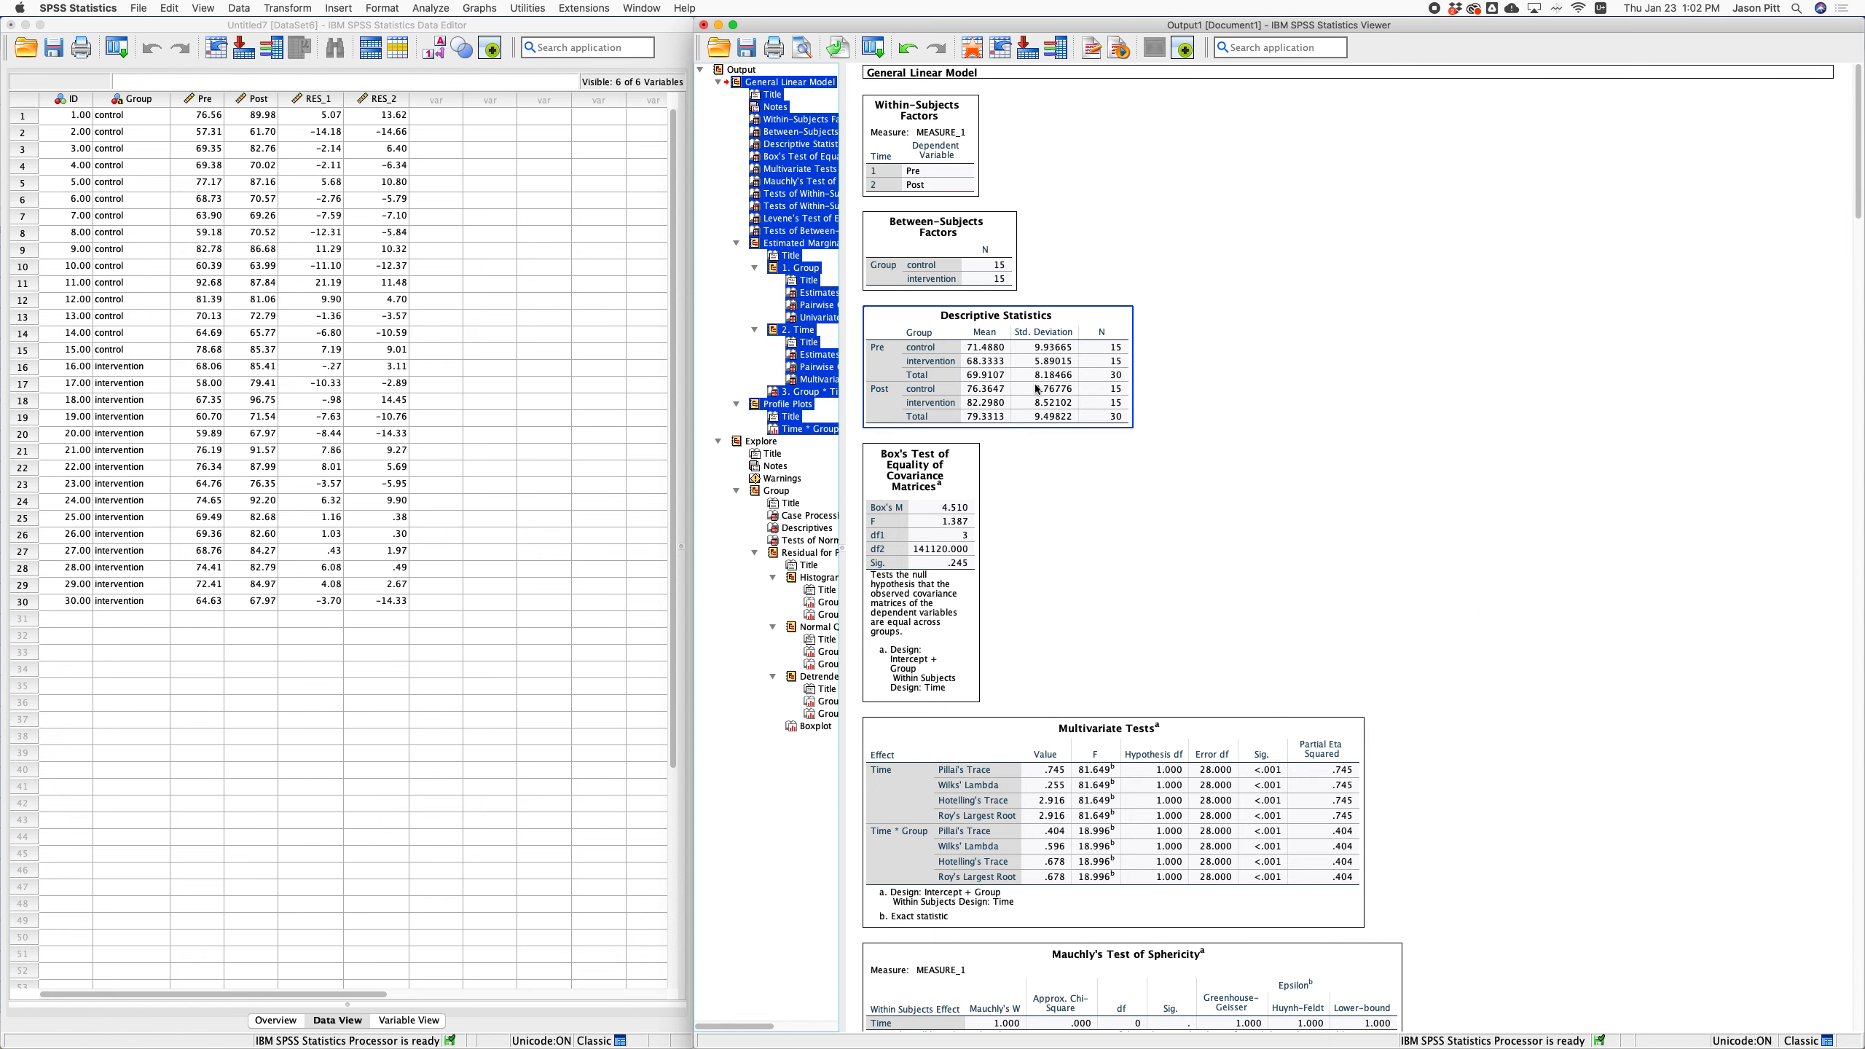
scroll(1009, 472, "down", 5)
scroll(1008, 474, "down", 10)
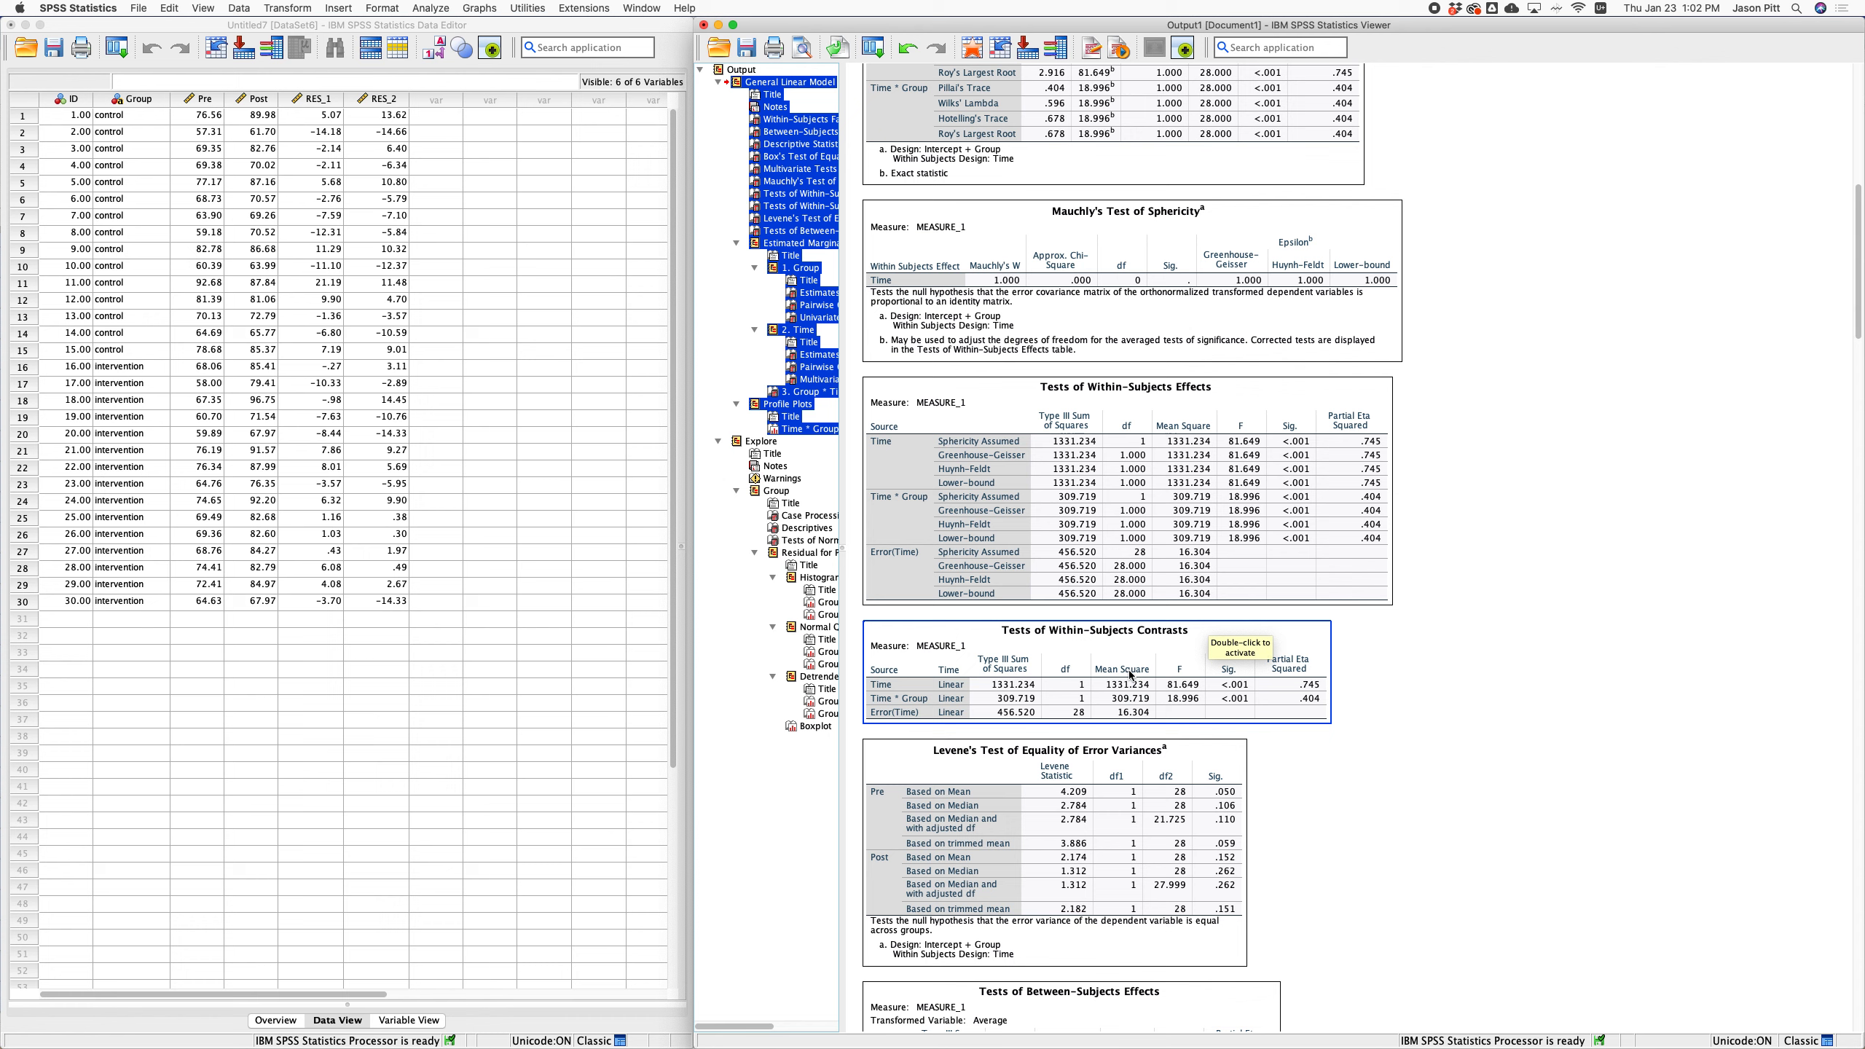
scroll(1131, 675, "down", 2)
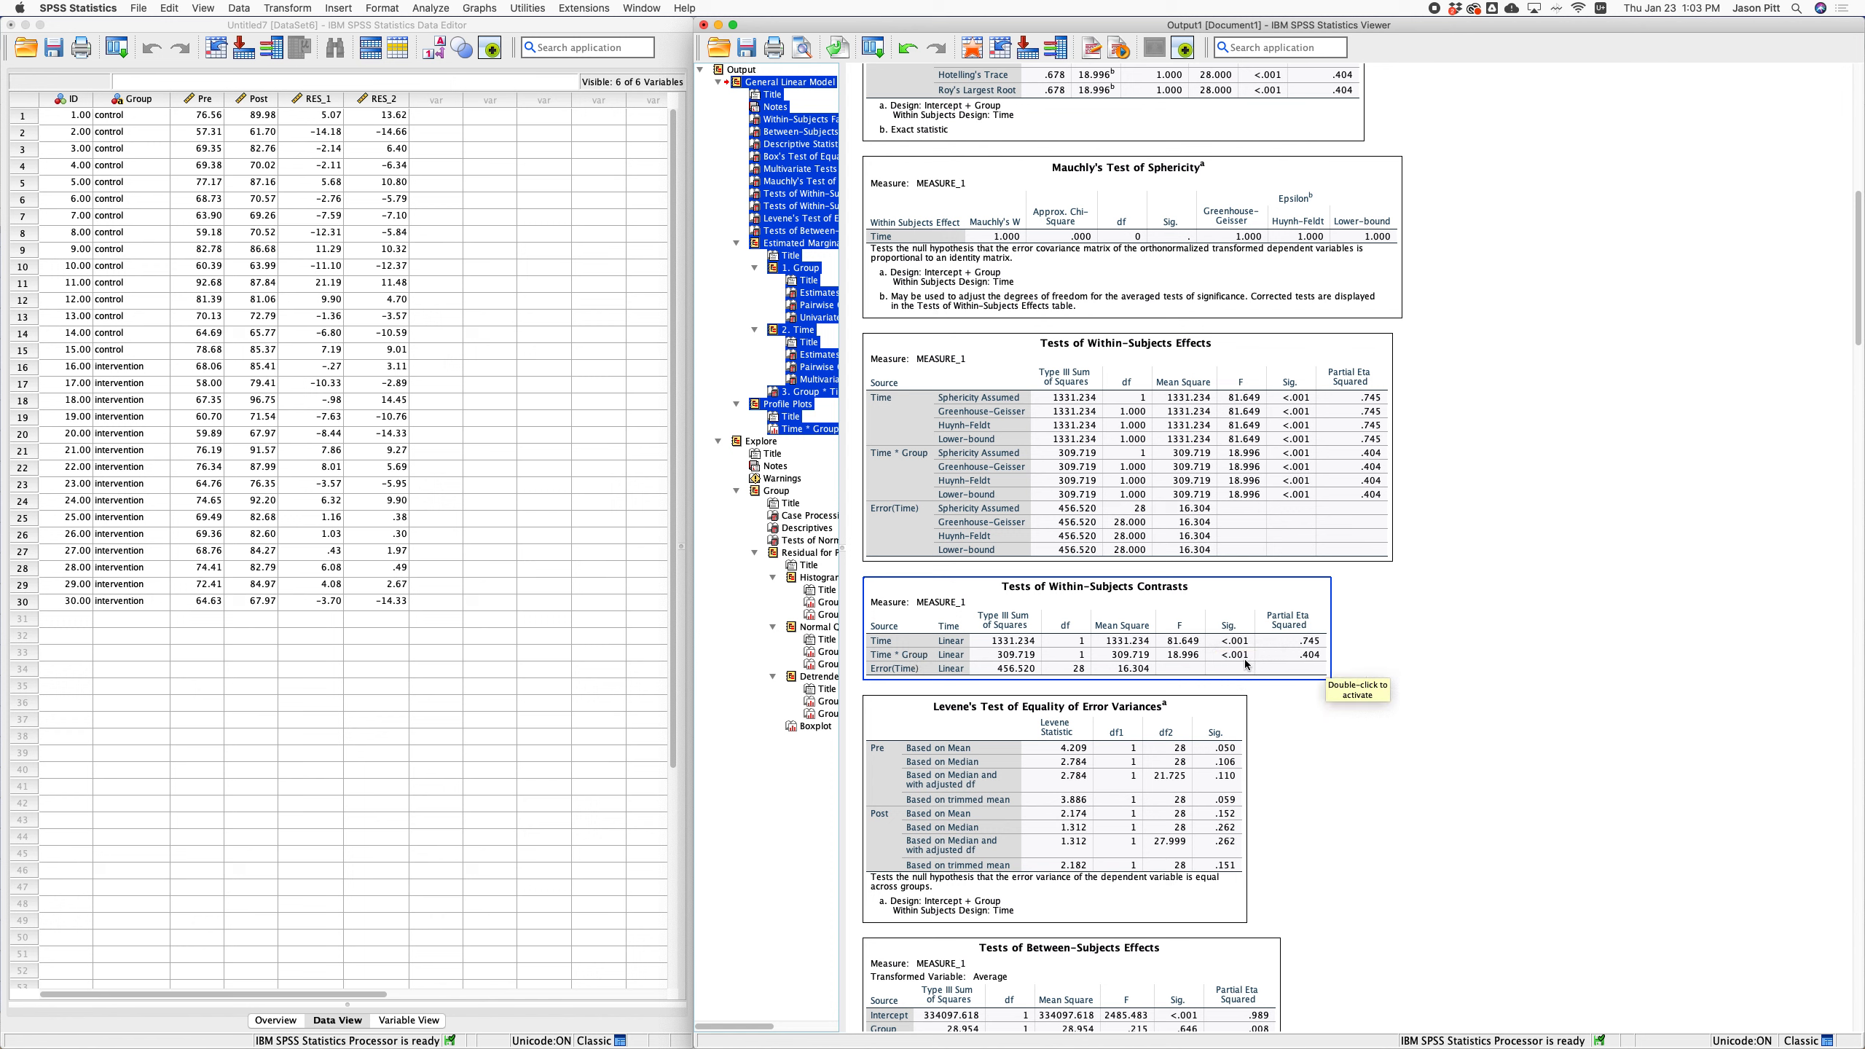
scroll(1246, 665, "down", 5)
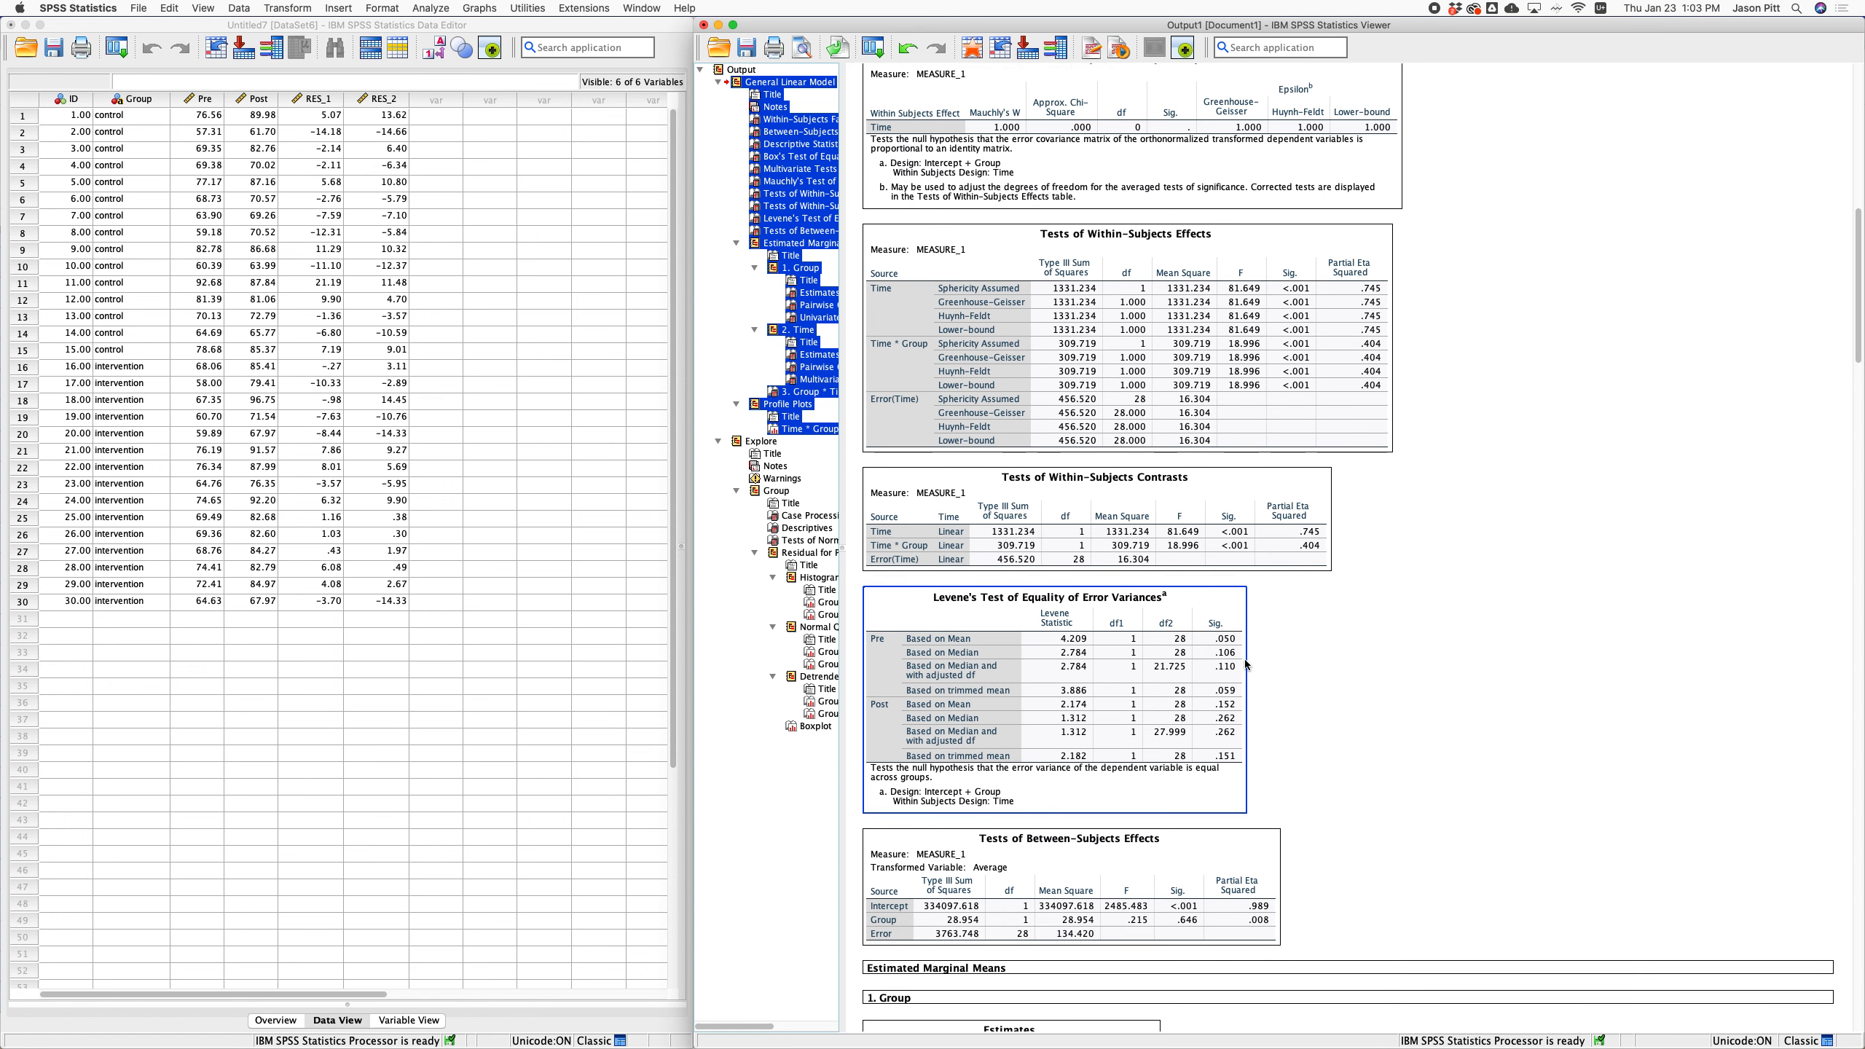
scroll(1246, 665, "down", 2)
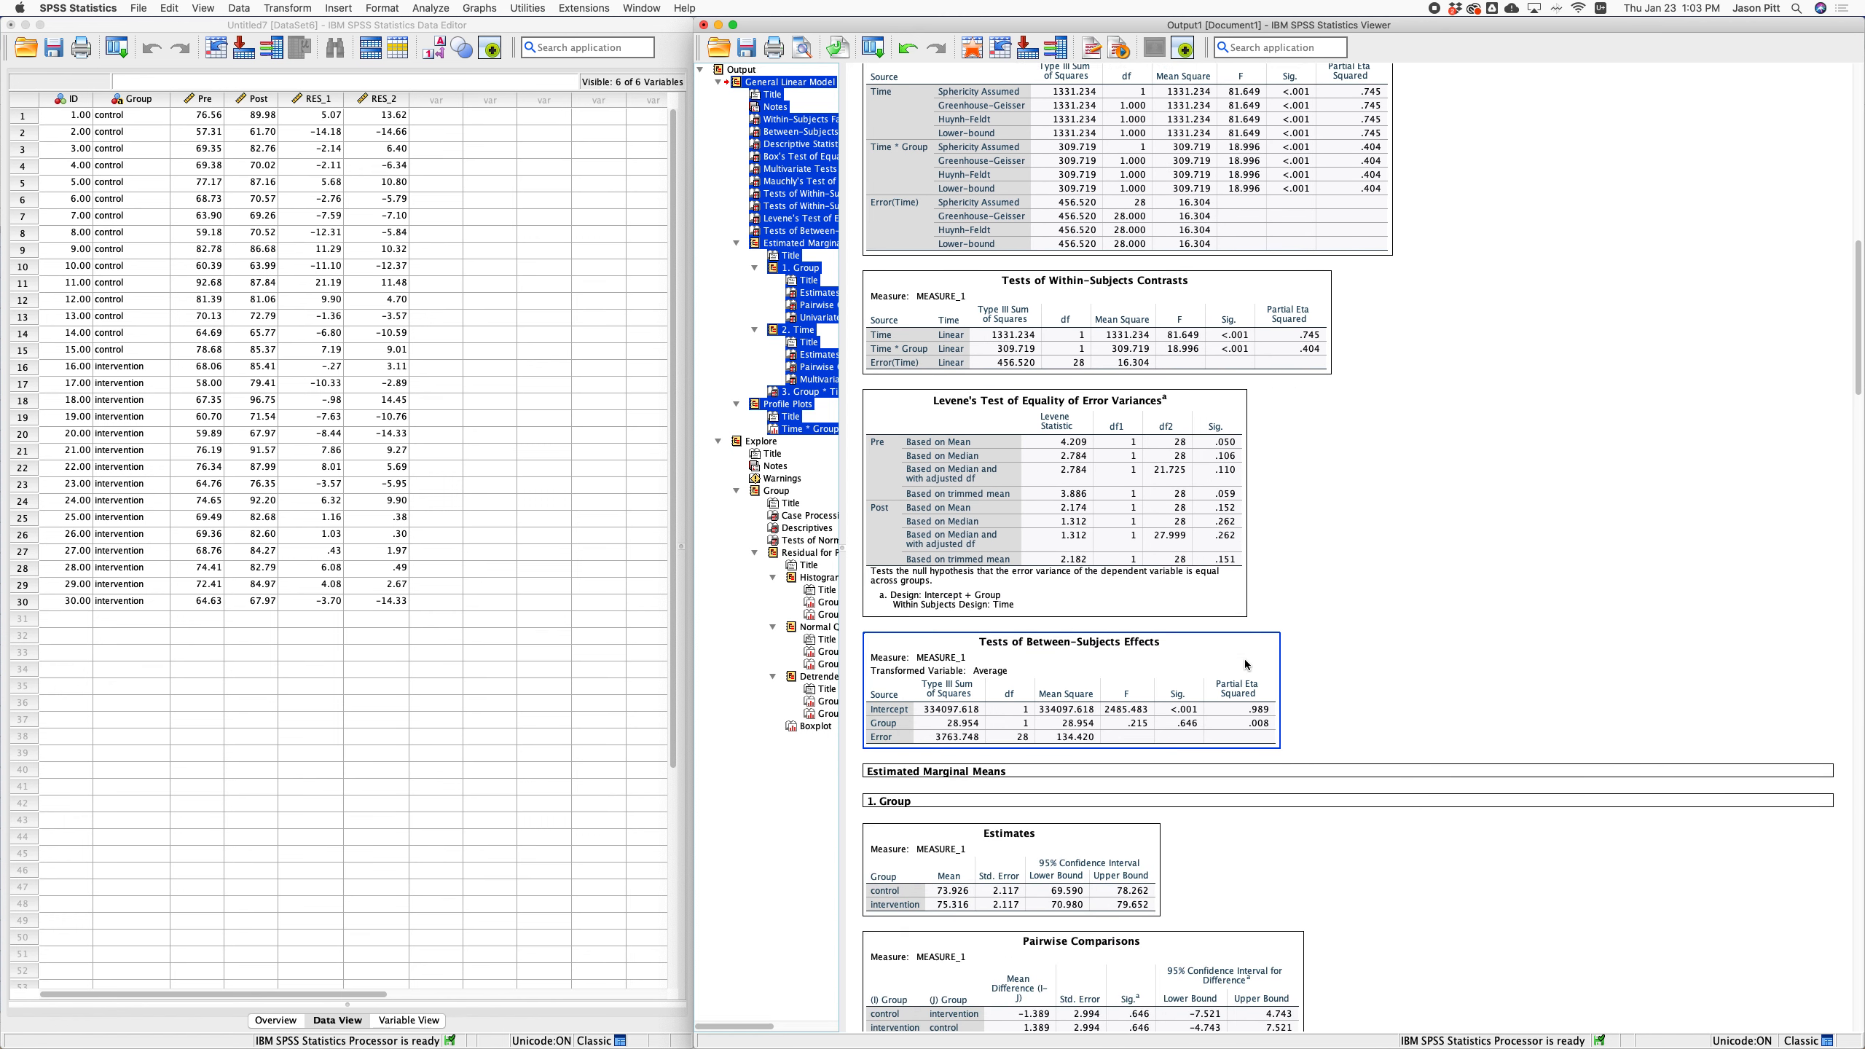
Examine the estimated marginal means, the pairwise comparisons for Group and Time, and the Time by Group profile plot.
scroll(1246, 665, "down", 4)
scroll(1245, 663, "down", 3)
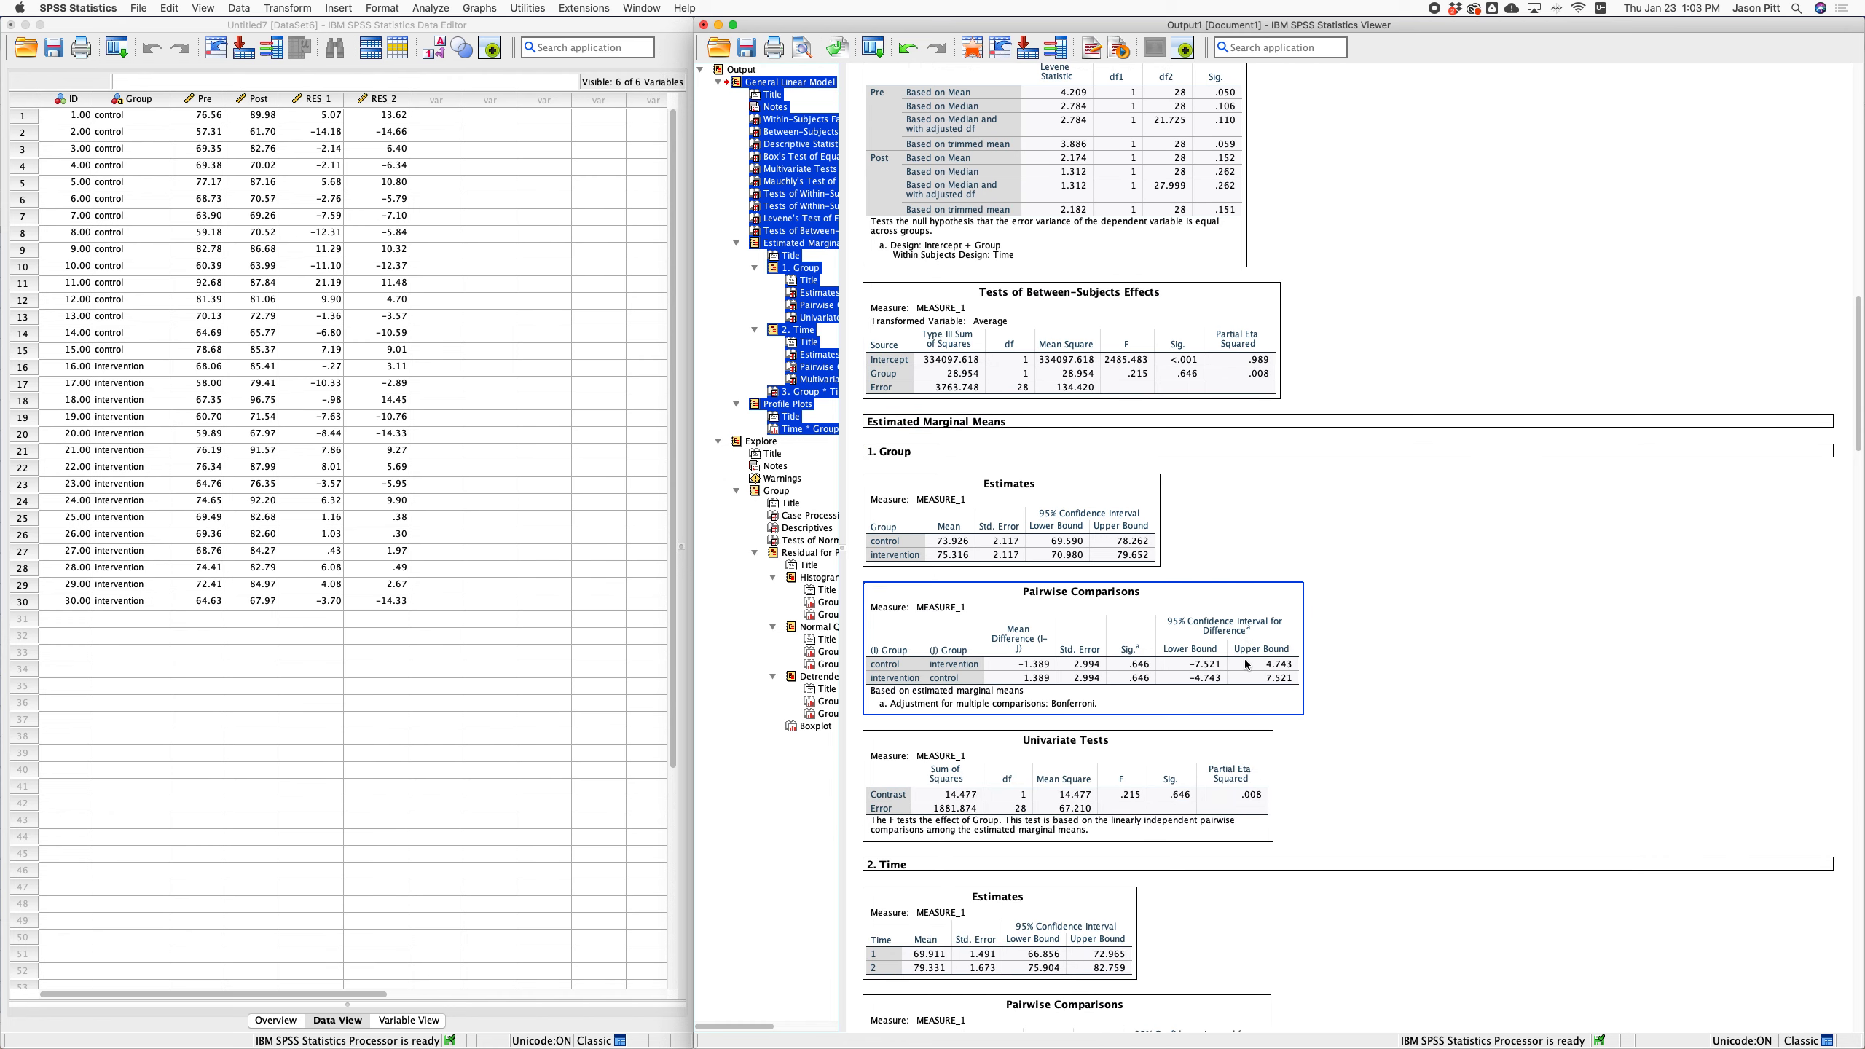
scroll(1262, 627, "down", 5)
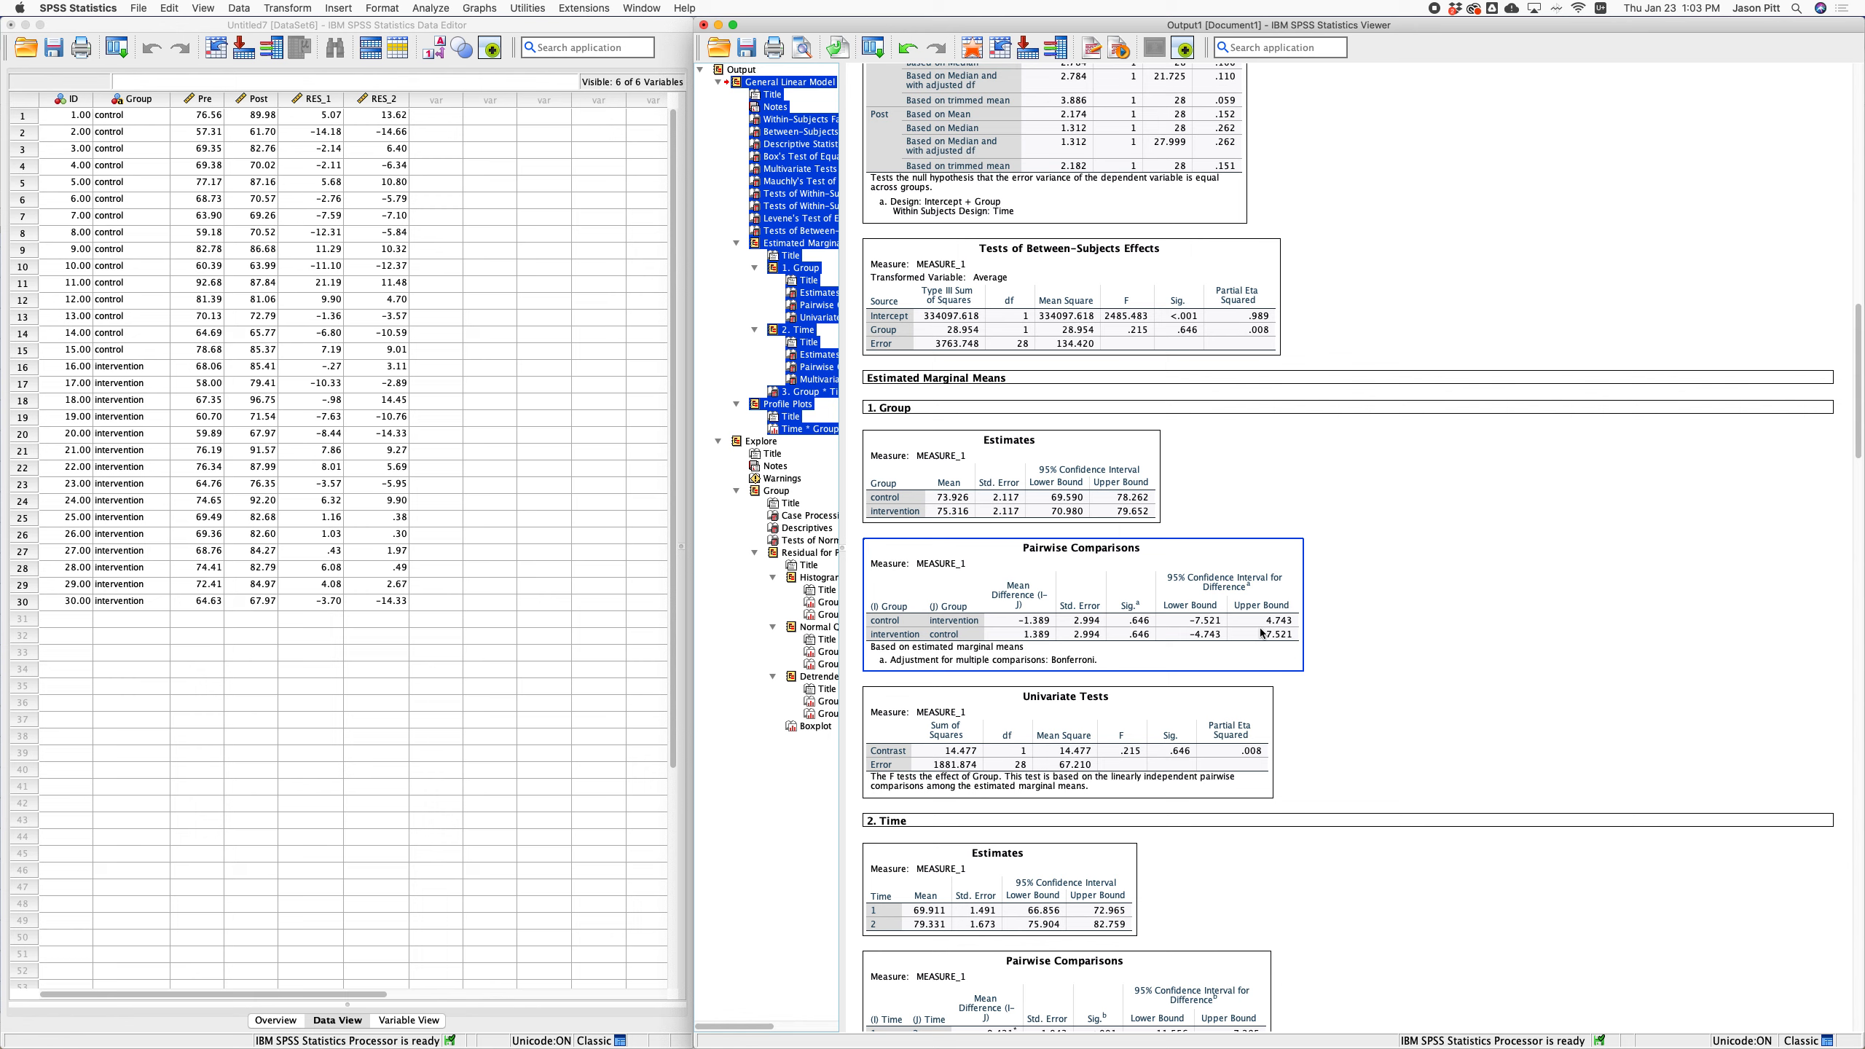
scroll(1262, 633, "down", 10)
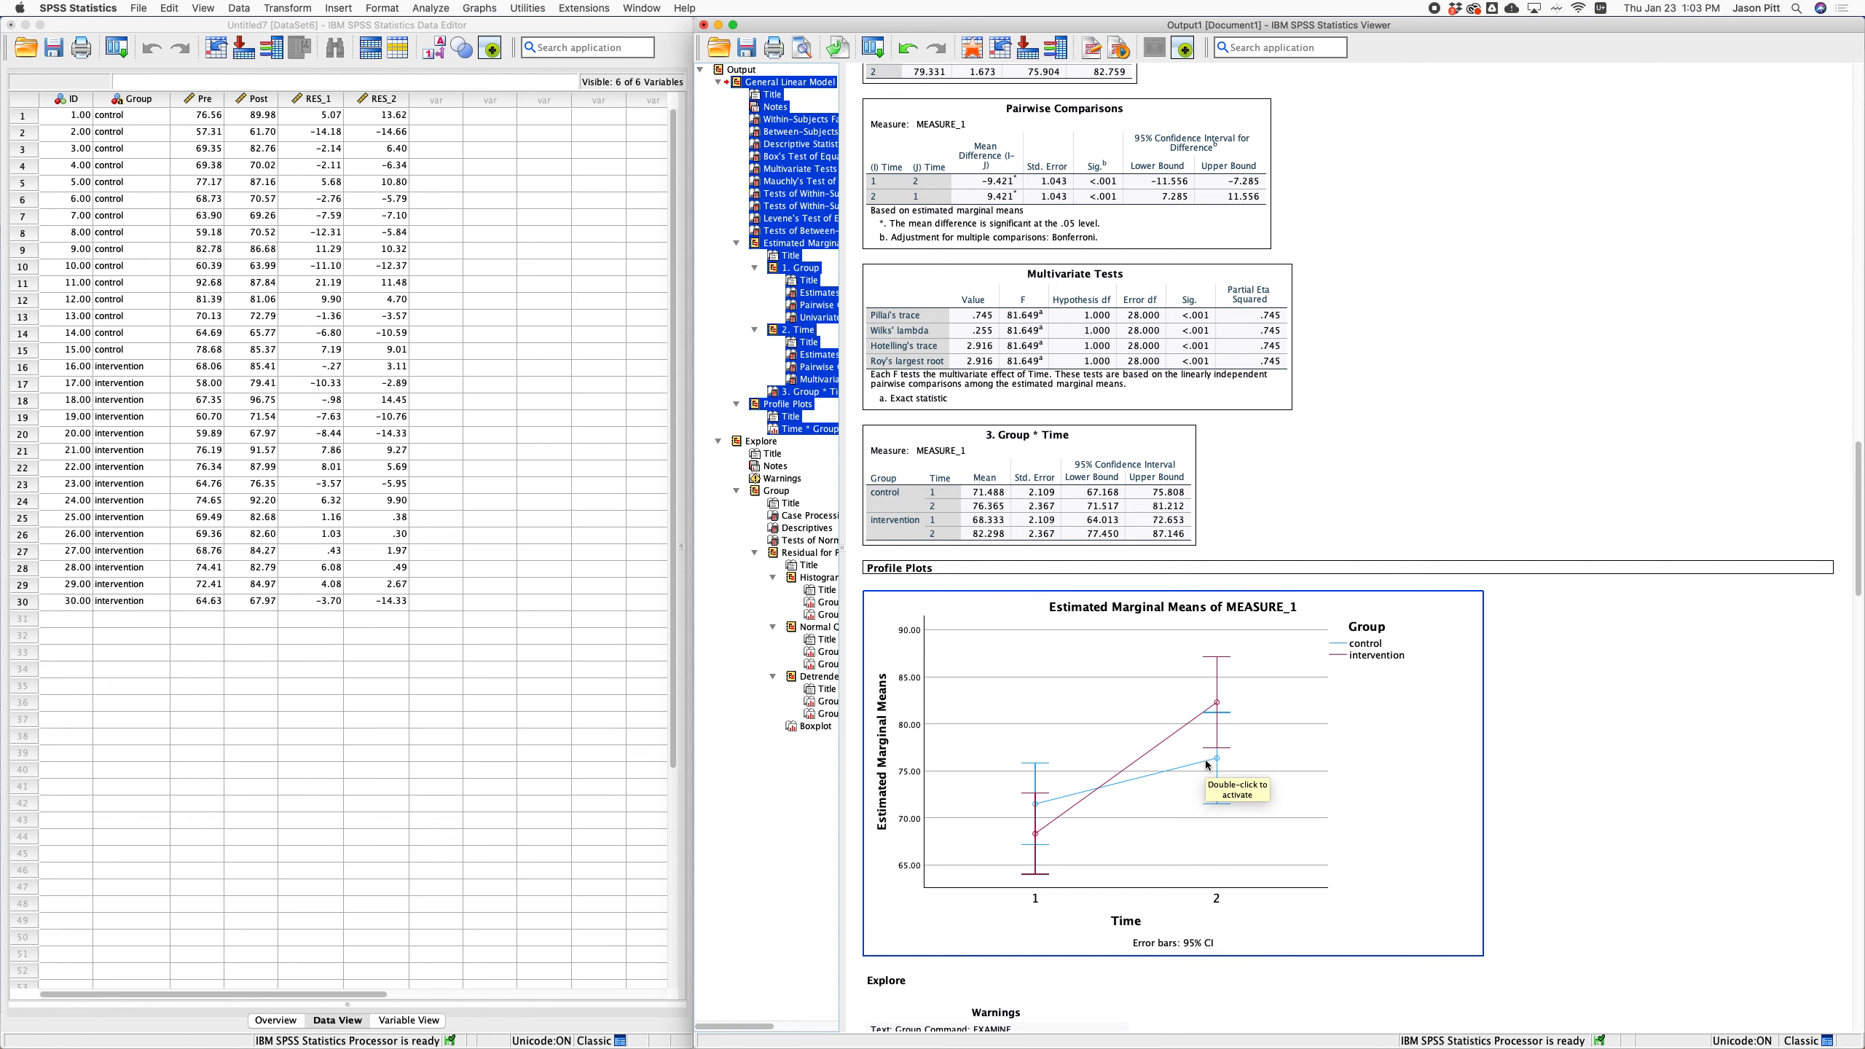
Return to the estimated marginal means and examine the Group estimates, pairwise comparisons and univariate tests.
scroll(1134, 469, "up", 3)
scroll(1135, 468, "up", 5)
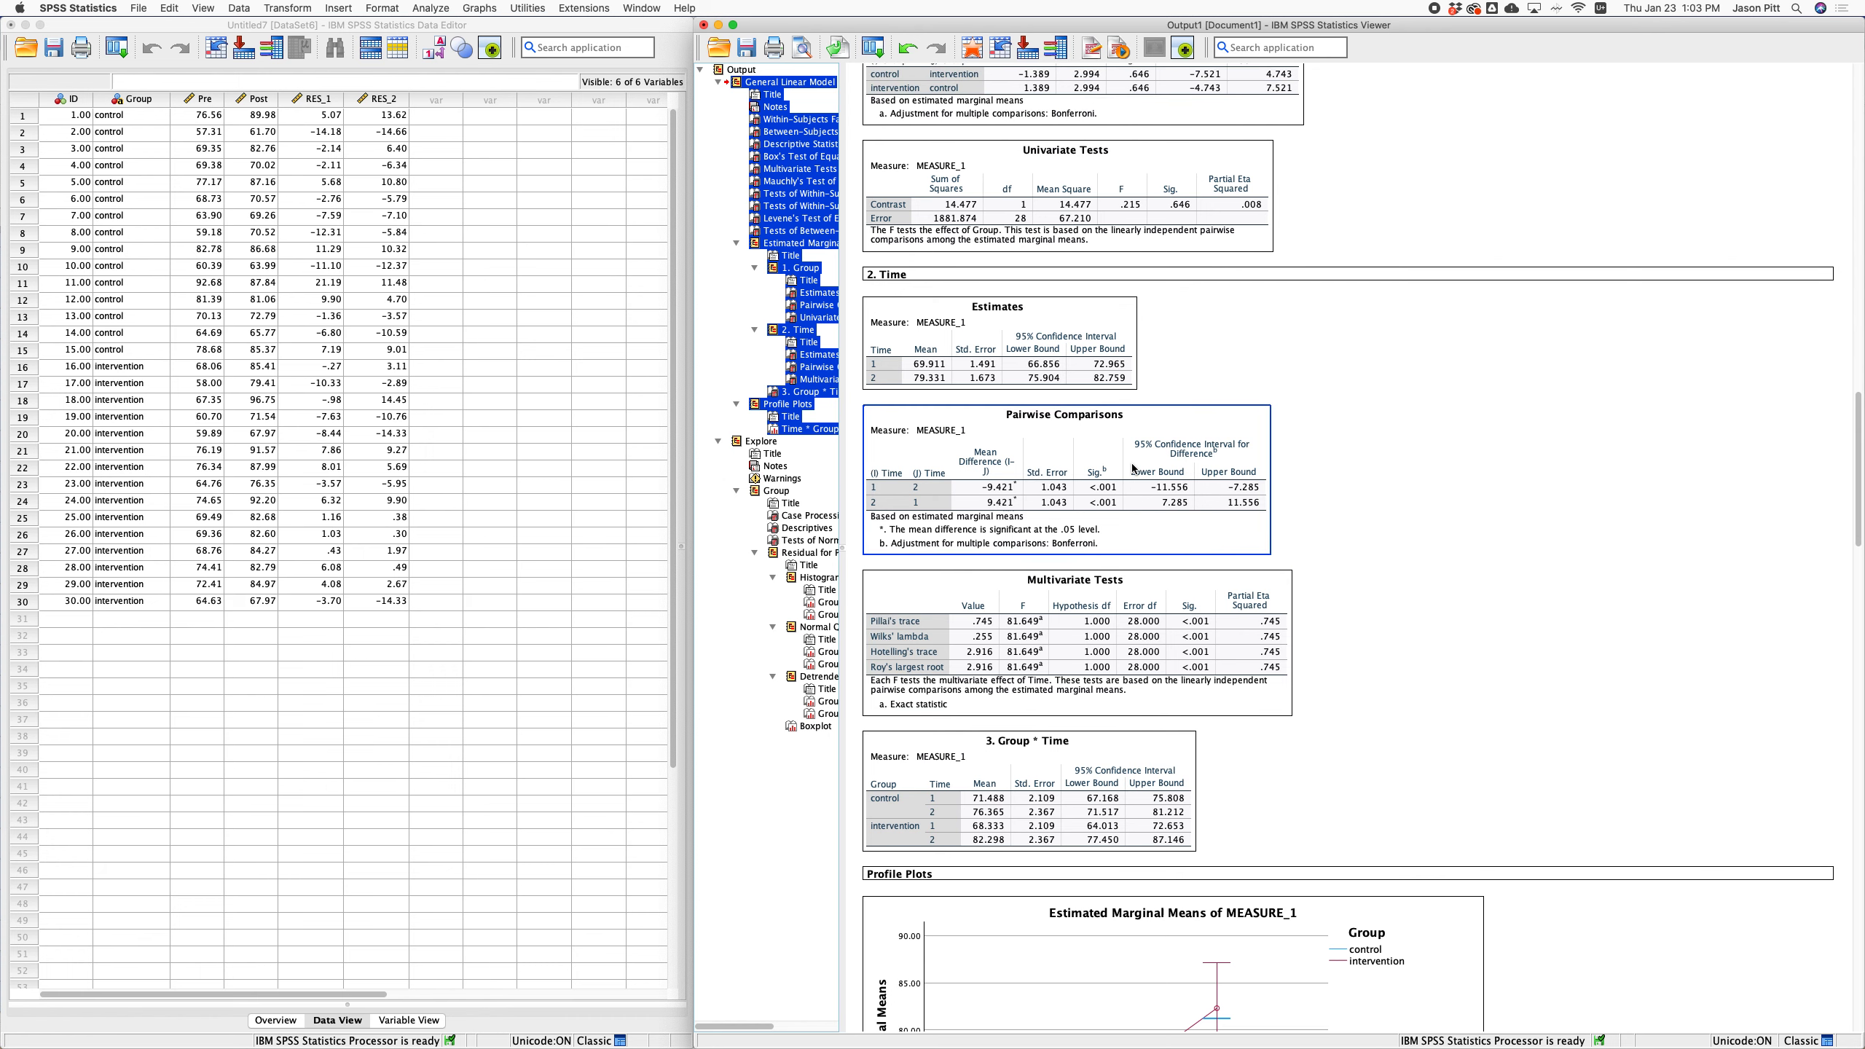
scroll(1135, 469, "up", 5)
scroll(1135, 469, "up", 3)
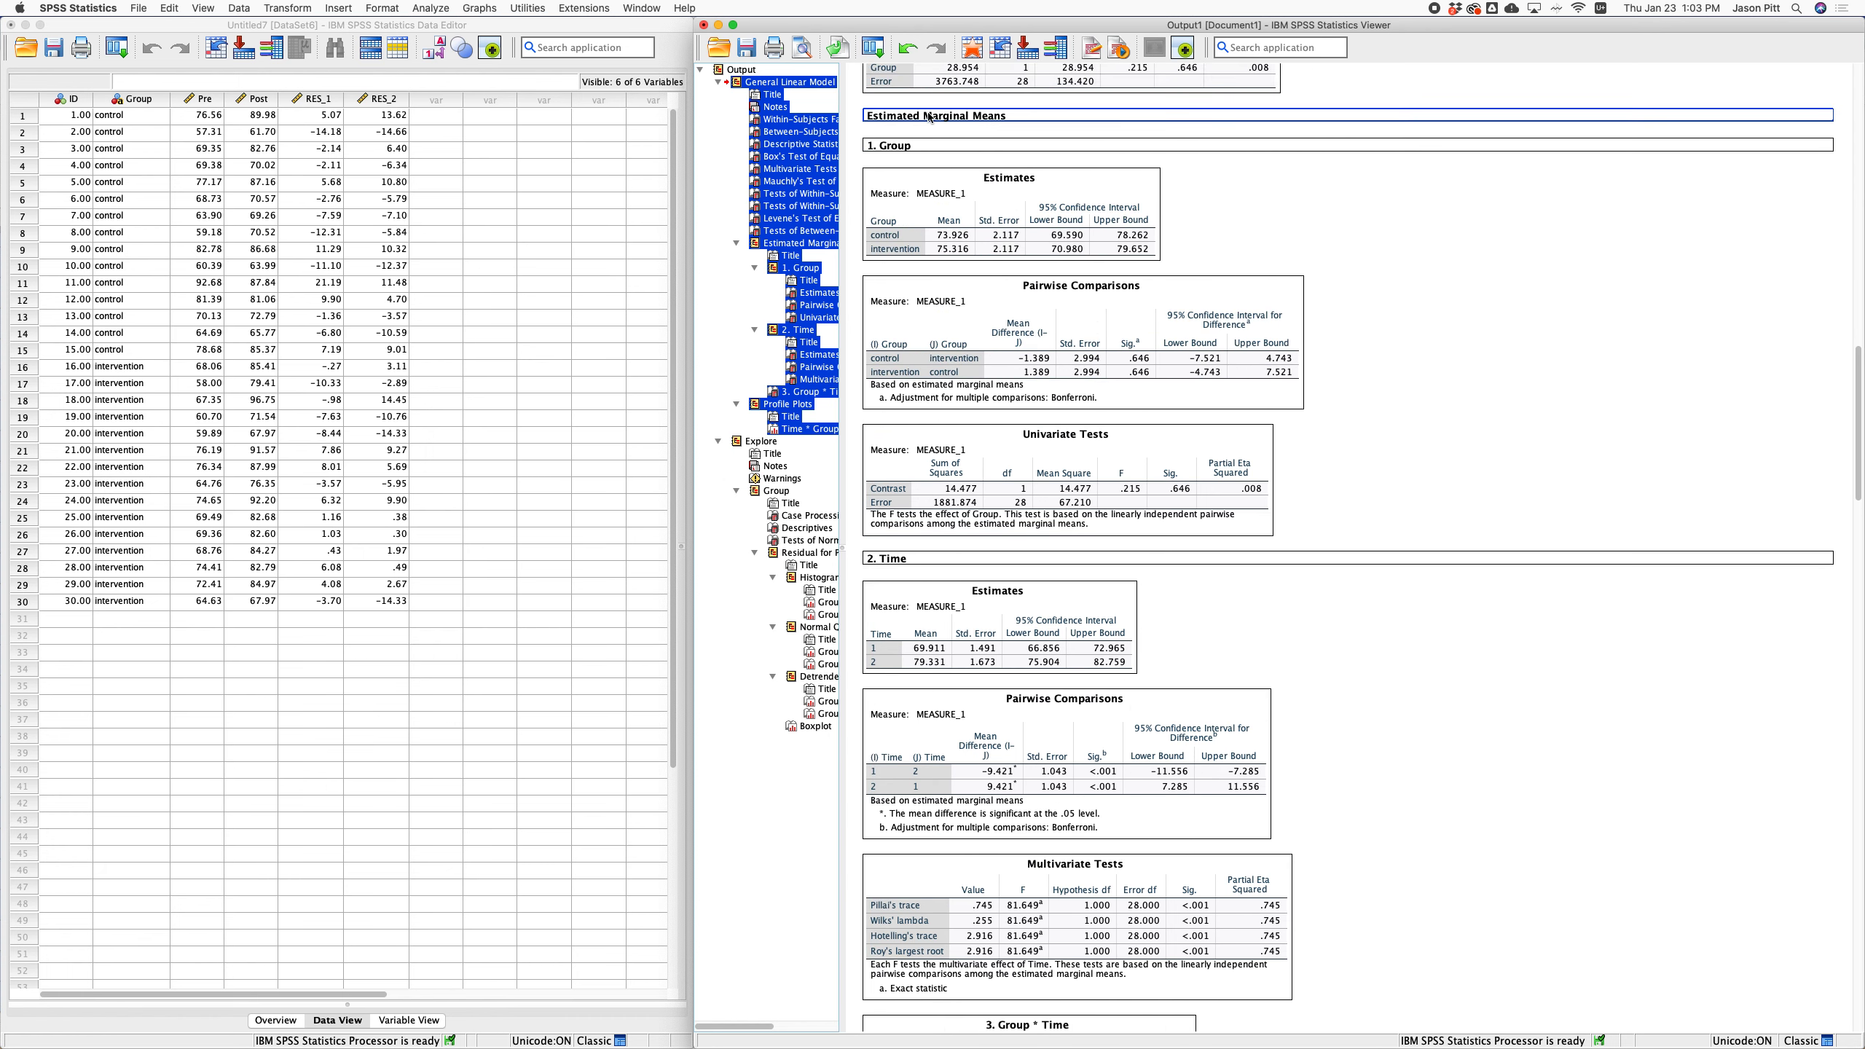
left_click(758, 246)
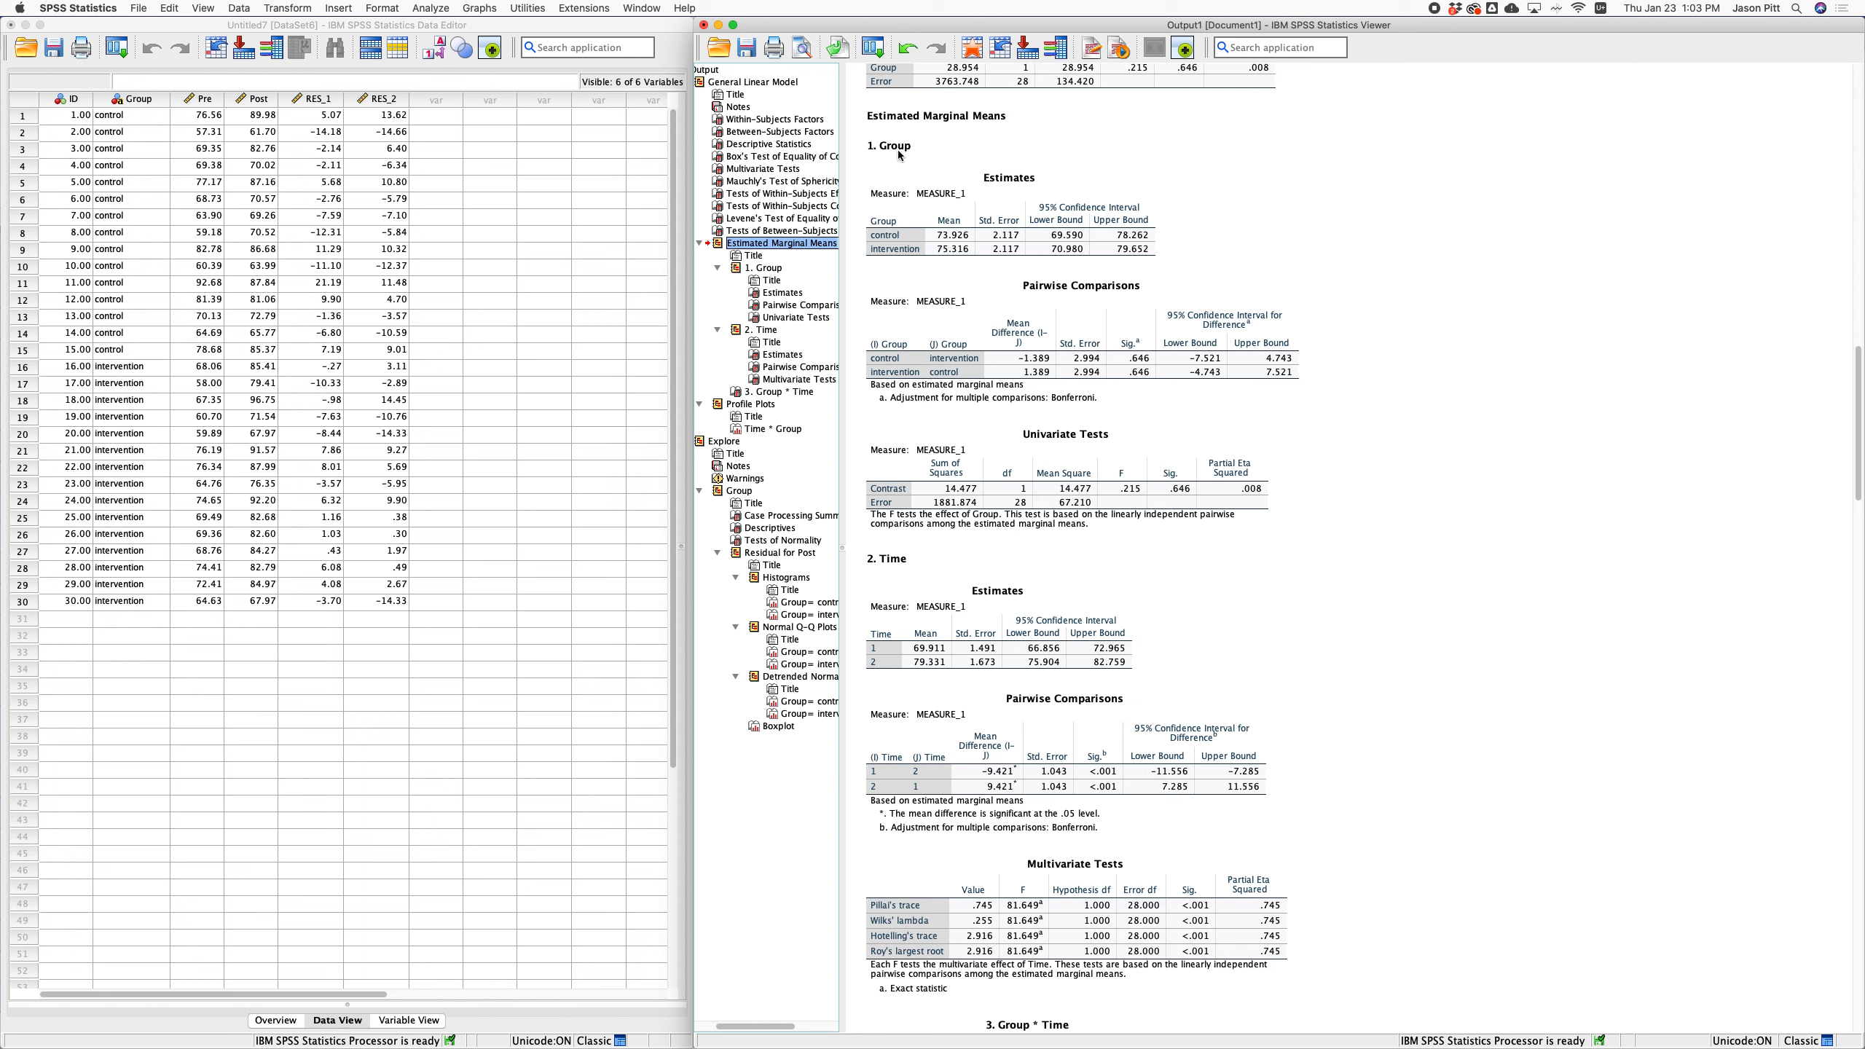
left_click(943, 234)
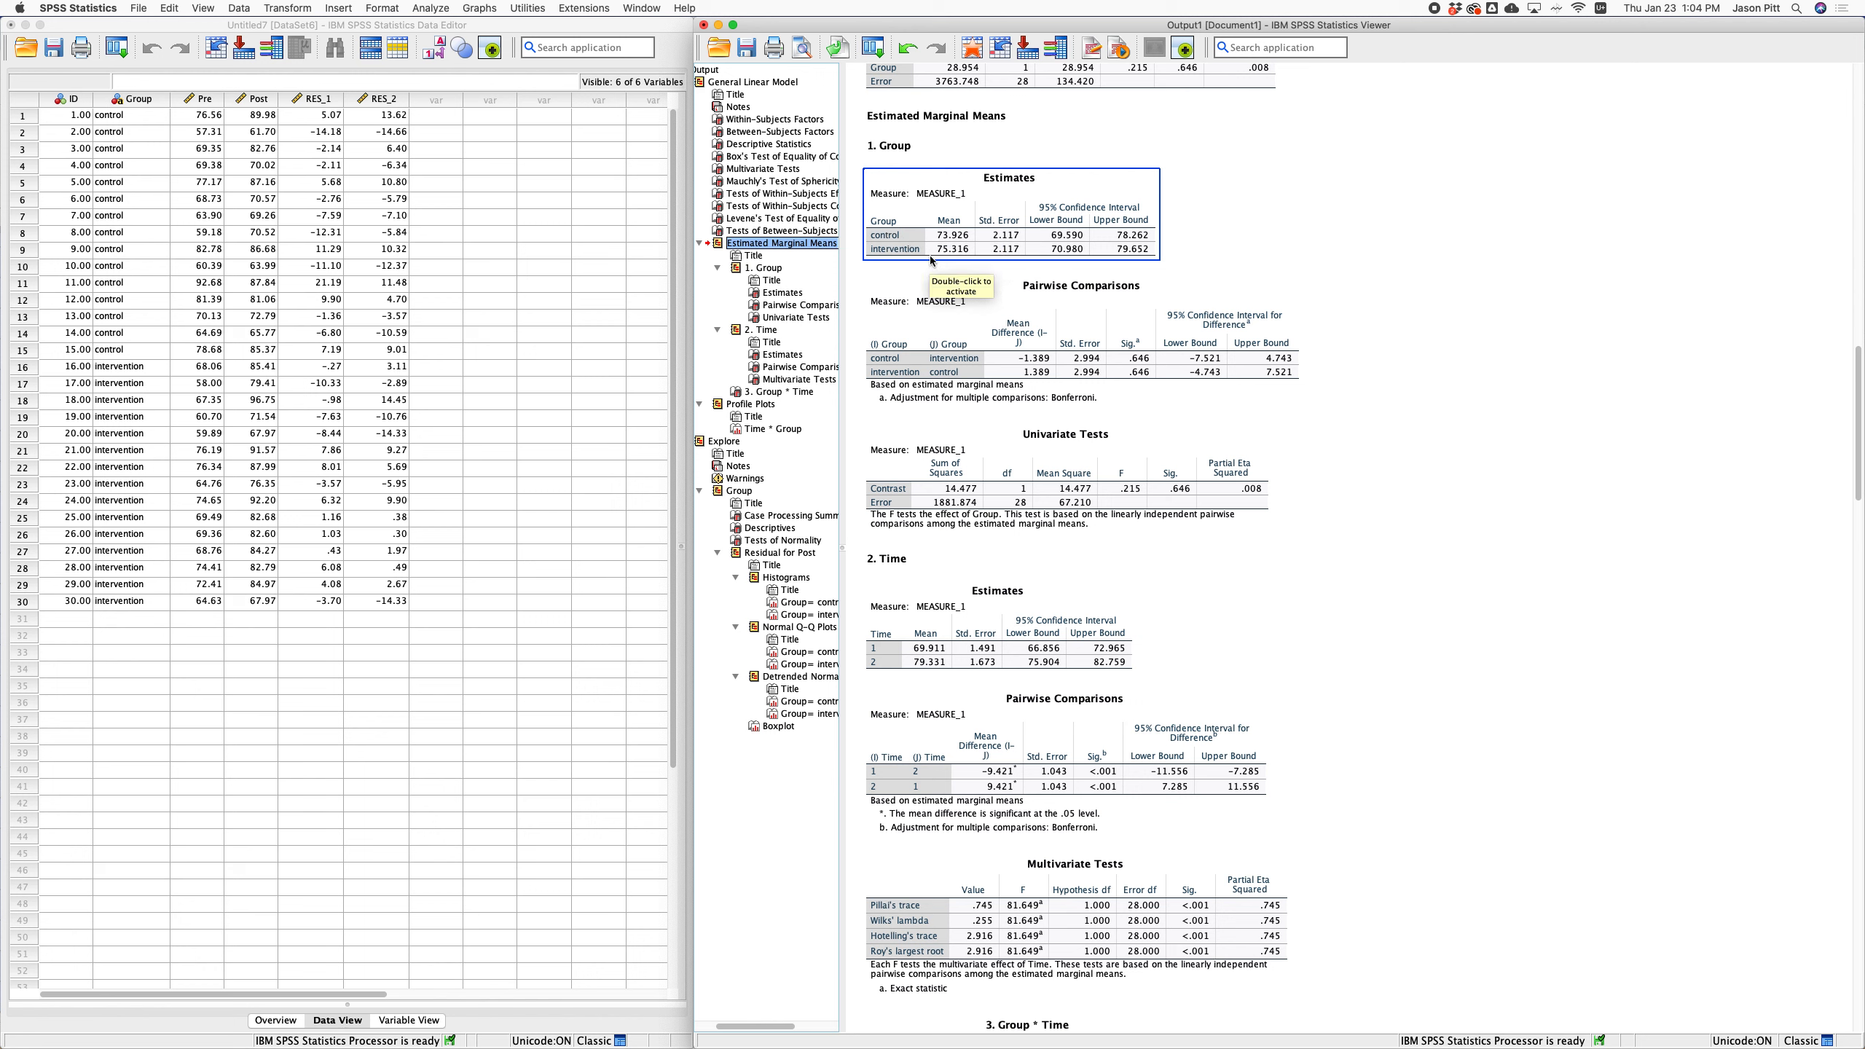
left_click(929, 285)
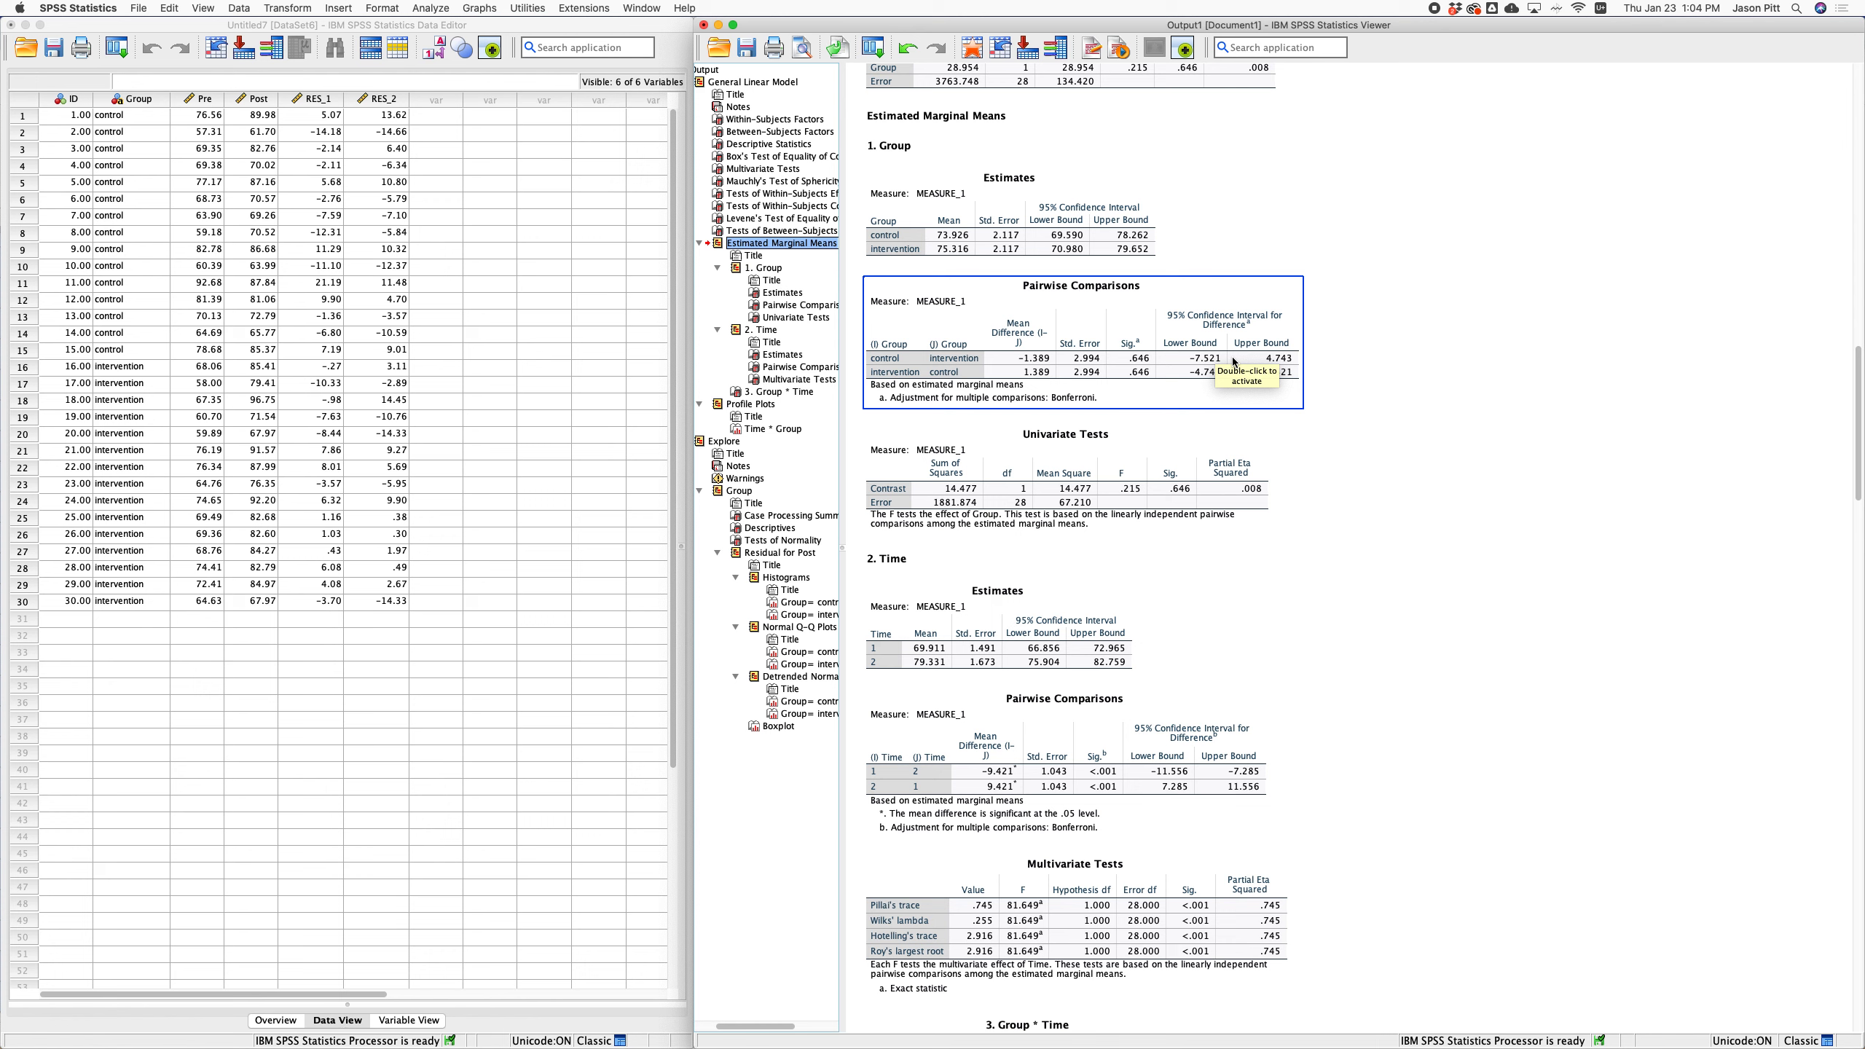
left_click(974, 434)
scroll(975, 433, "down", 3)
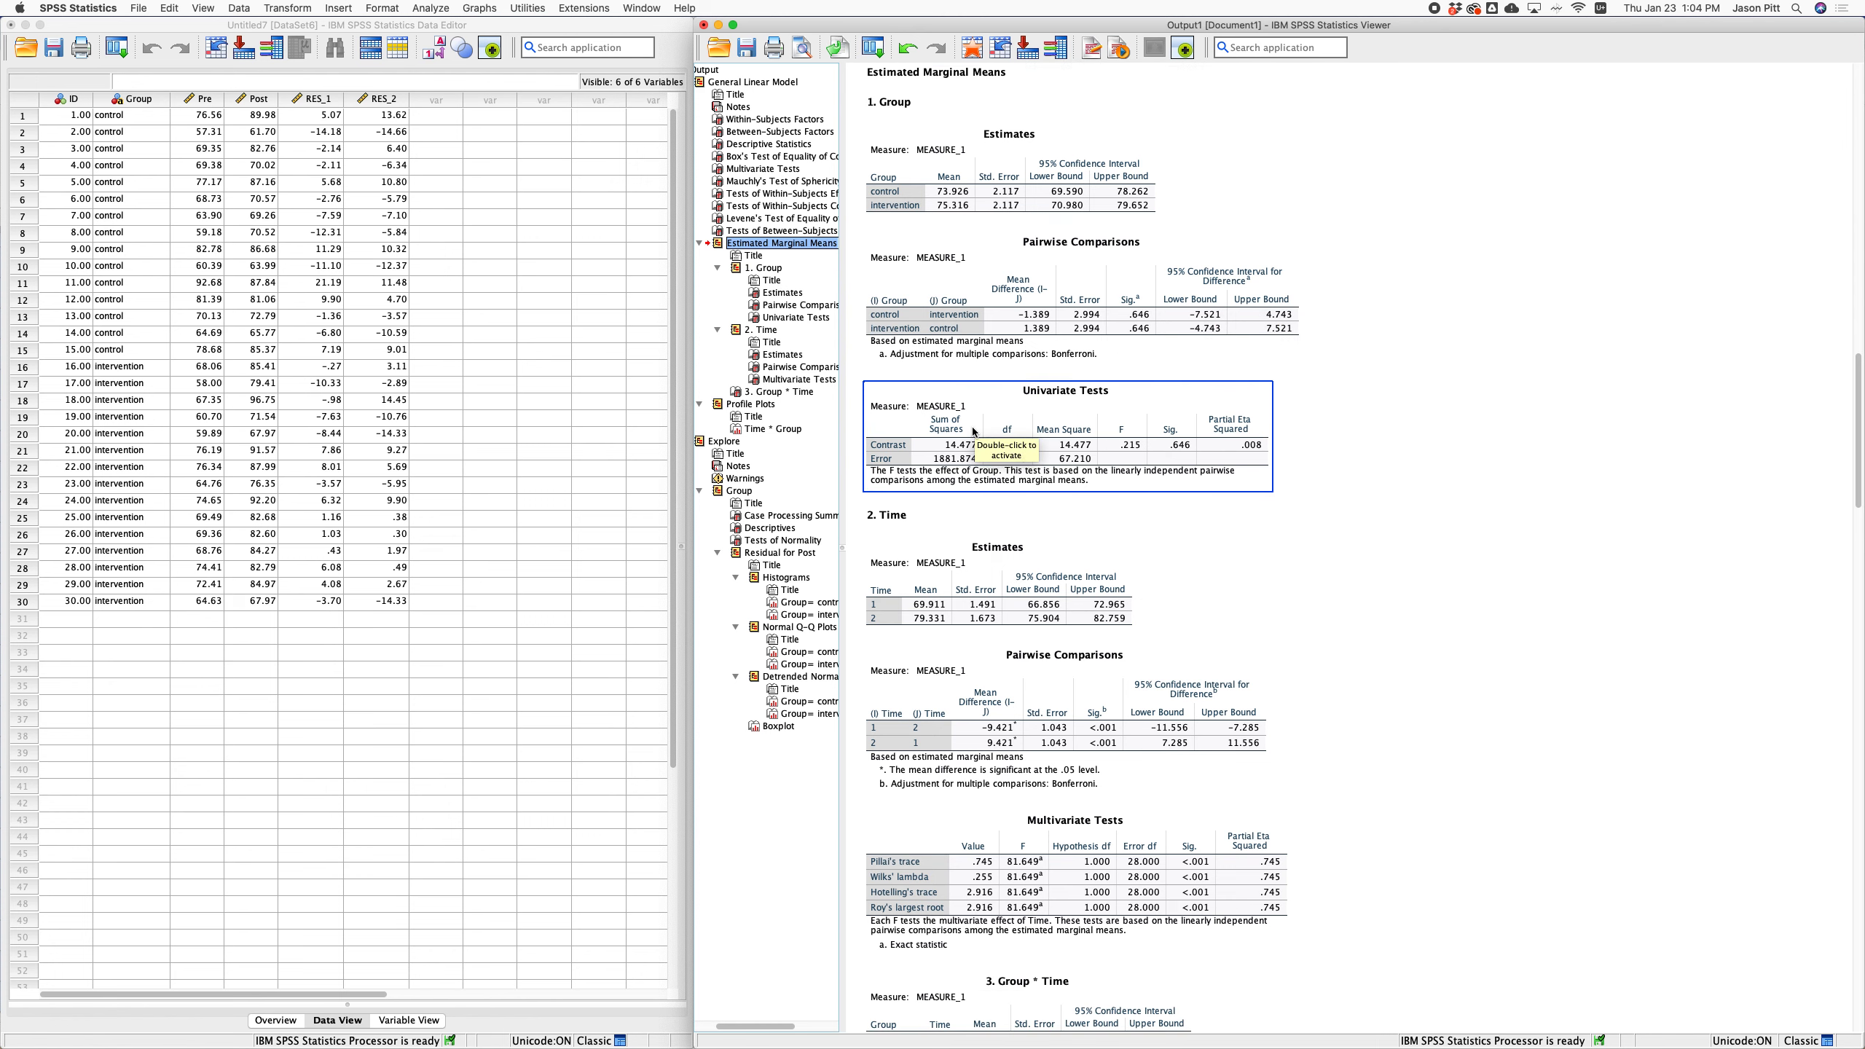
Examine the Time pairwise comparisons and the Time by Group profile plot with its 95% CI error bars.
left_click(940, 558)
left_click(909, 641)
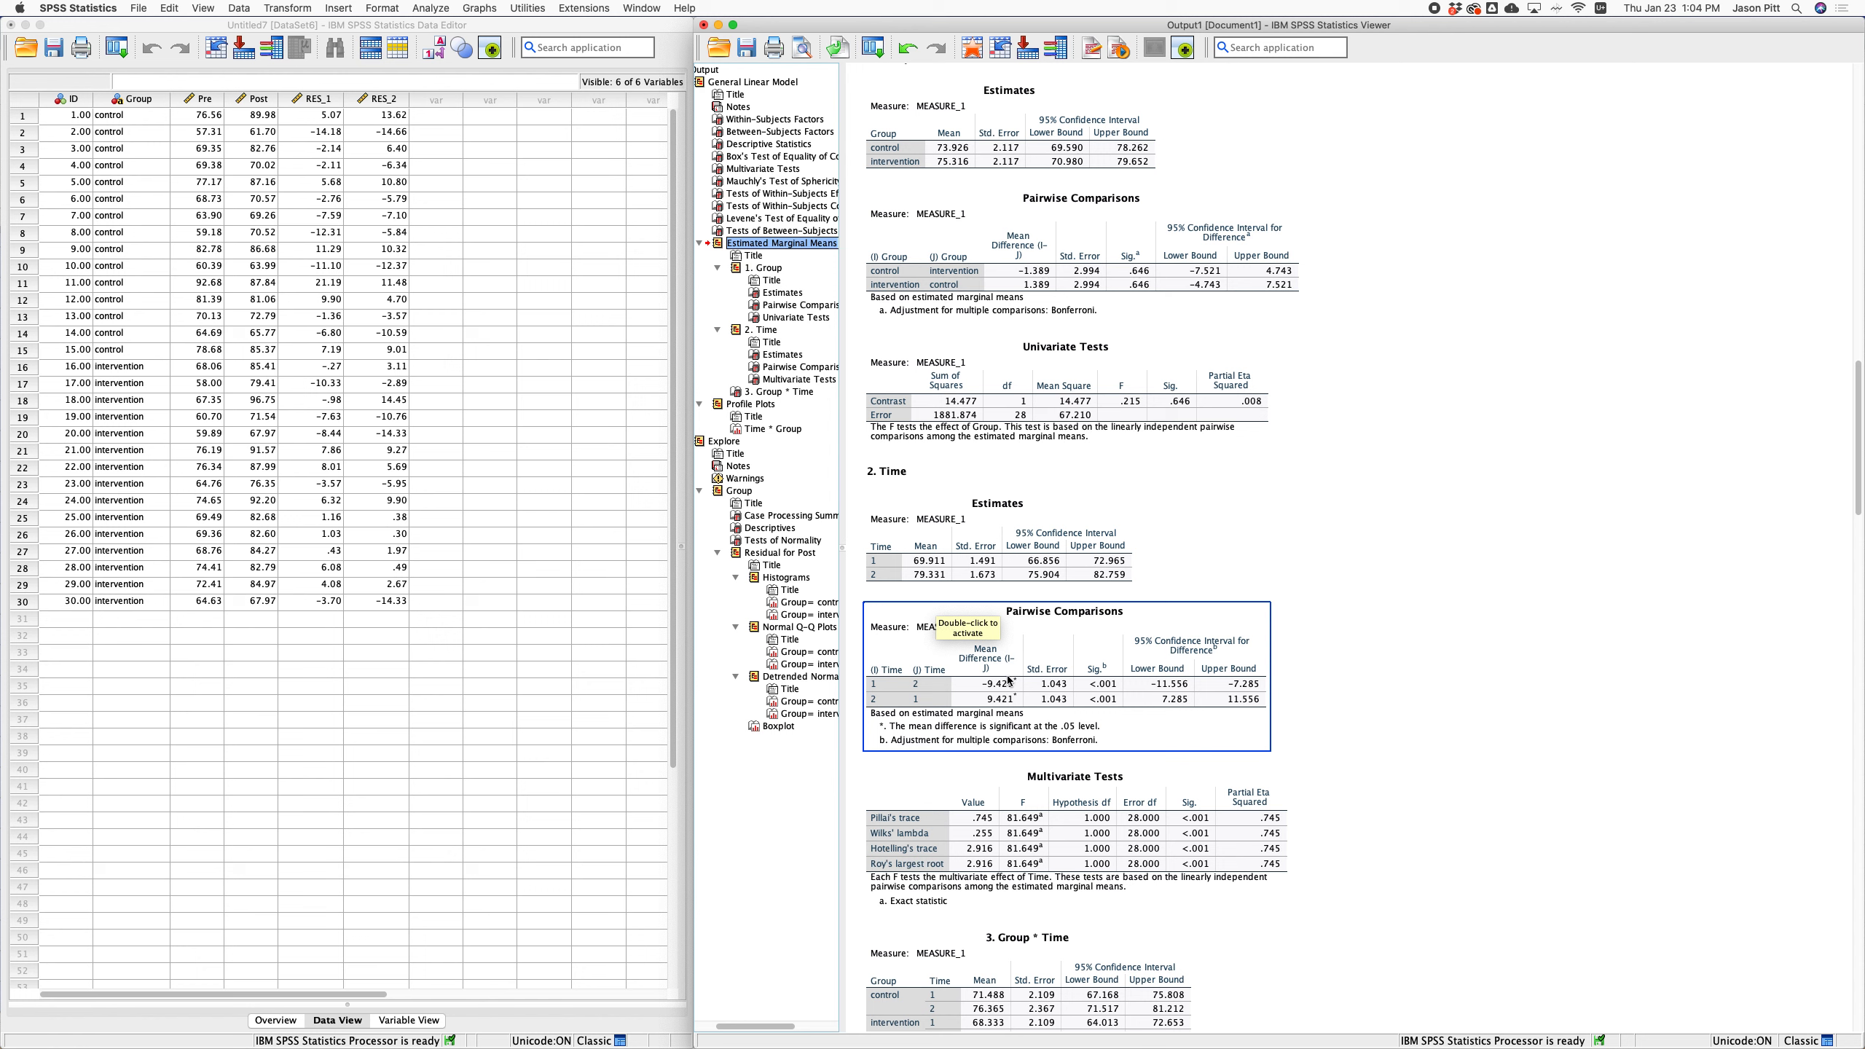
scroll(1191, 687, "down", 10)
left_click(1189, 682)
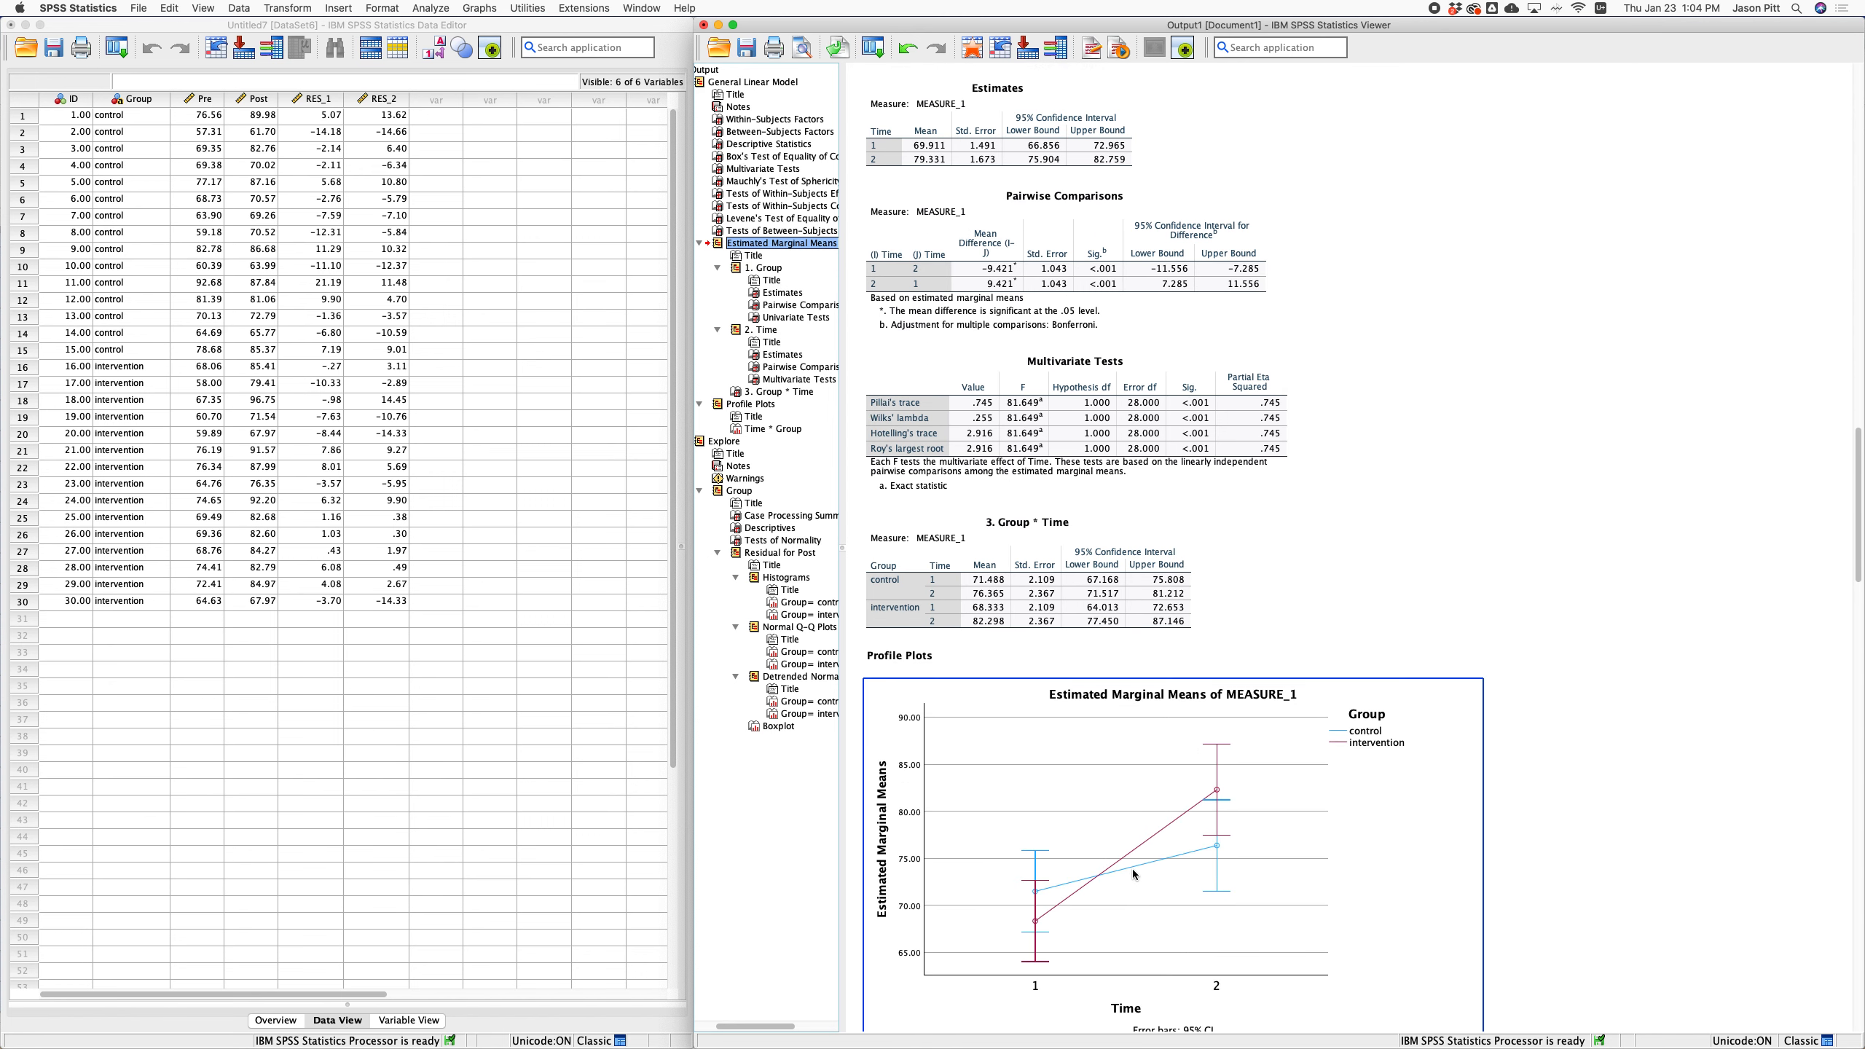
scroll(1134, 874, "down", 2)
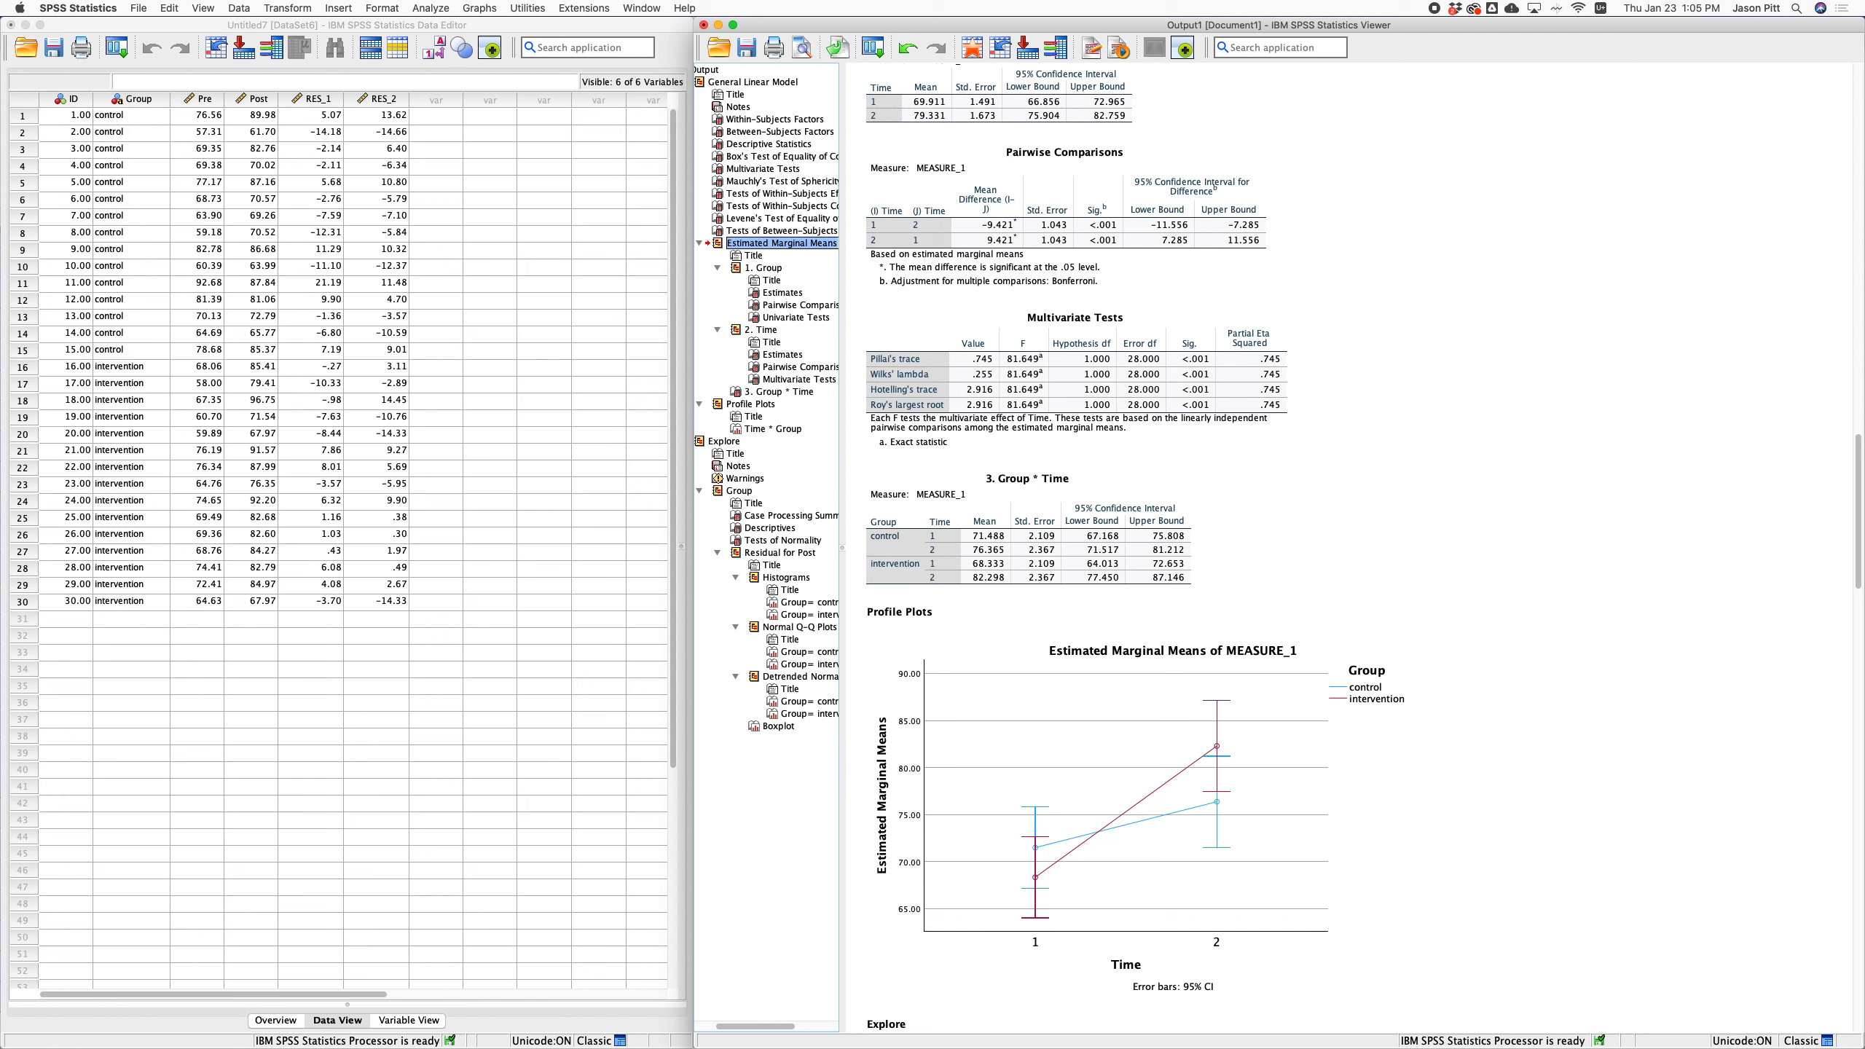
Go back to the Tests of Within-Subjects Effects and Contrasts and examine the partial eta squared values for Time and Time * Group.
left_click(1285, 418)
left_click(1303, 440)
scroll(1303, 440, "up", 1)
scroll(1304, 442, "up", 5)
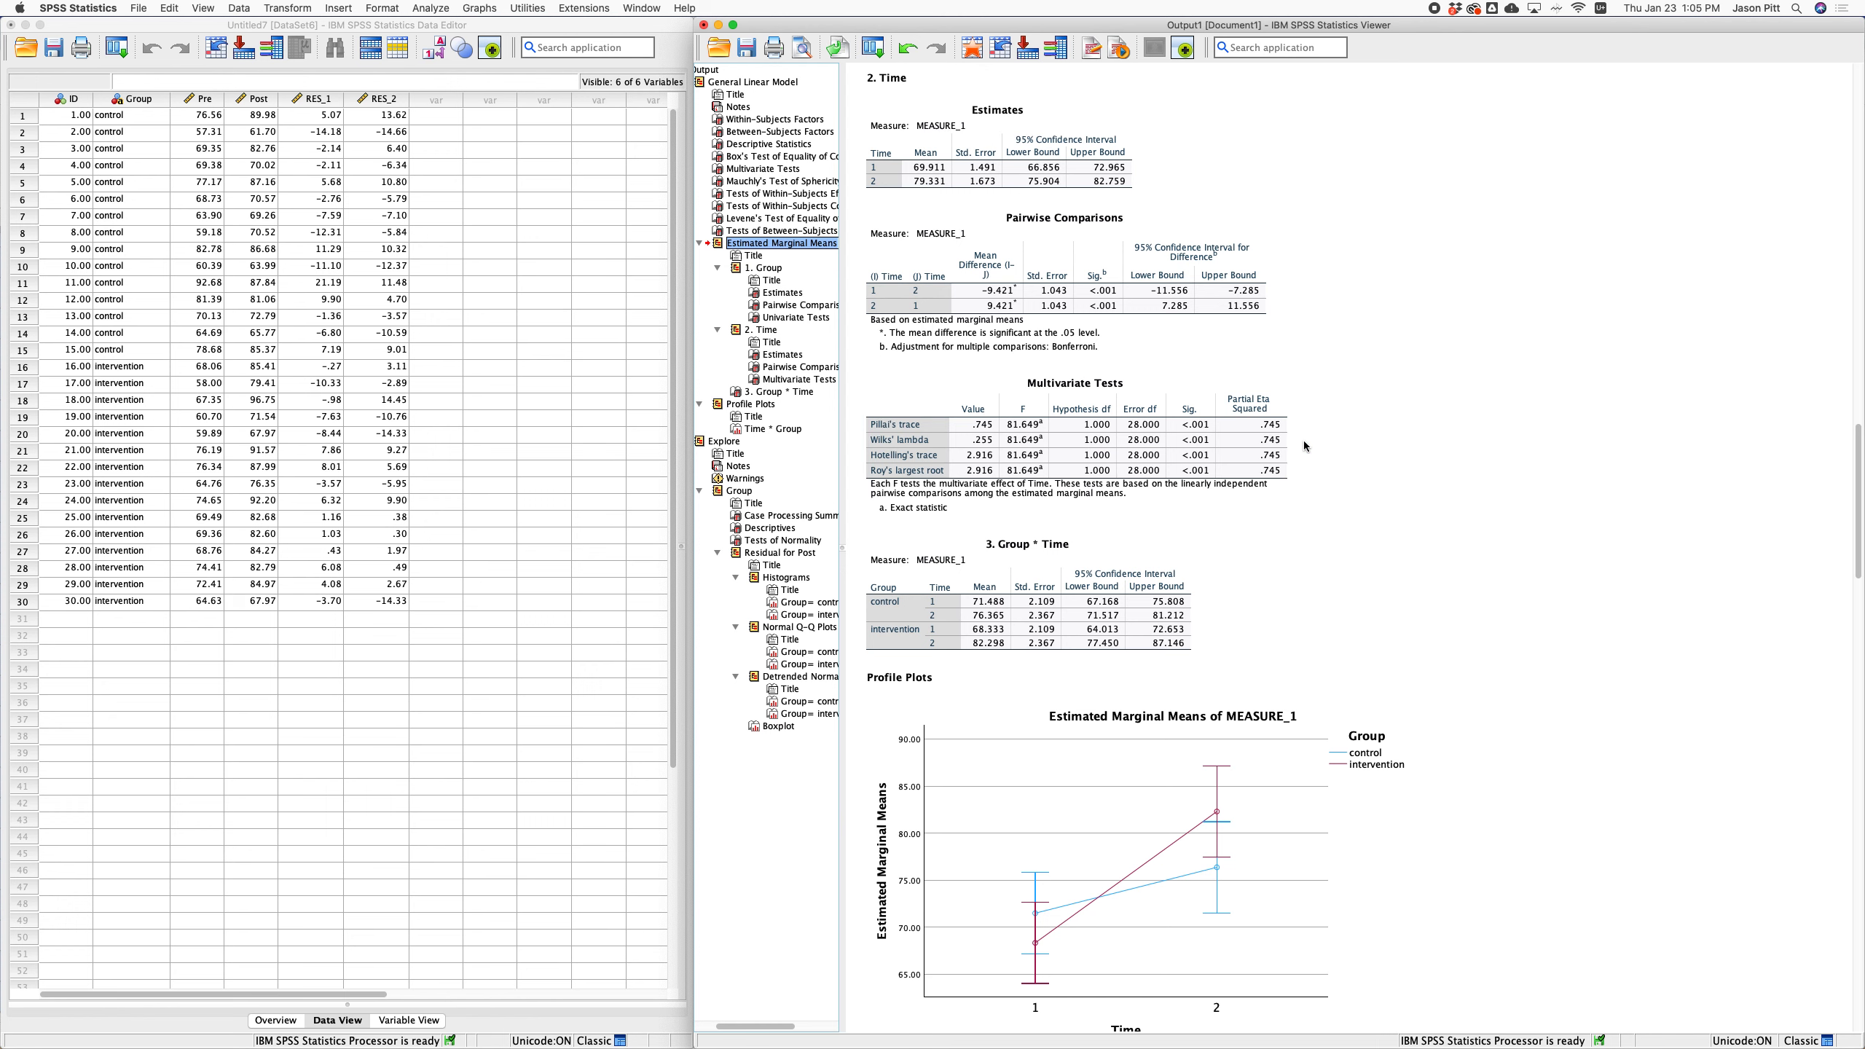
scroll(1305, 444, "up", 7)
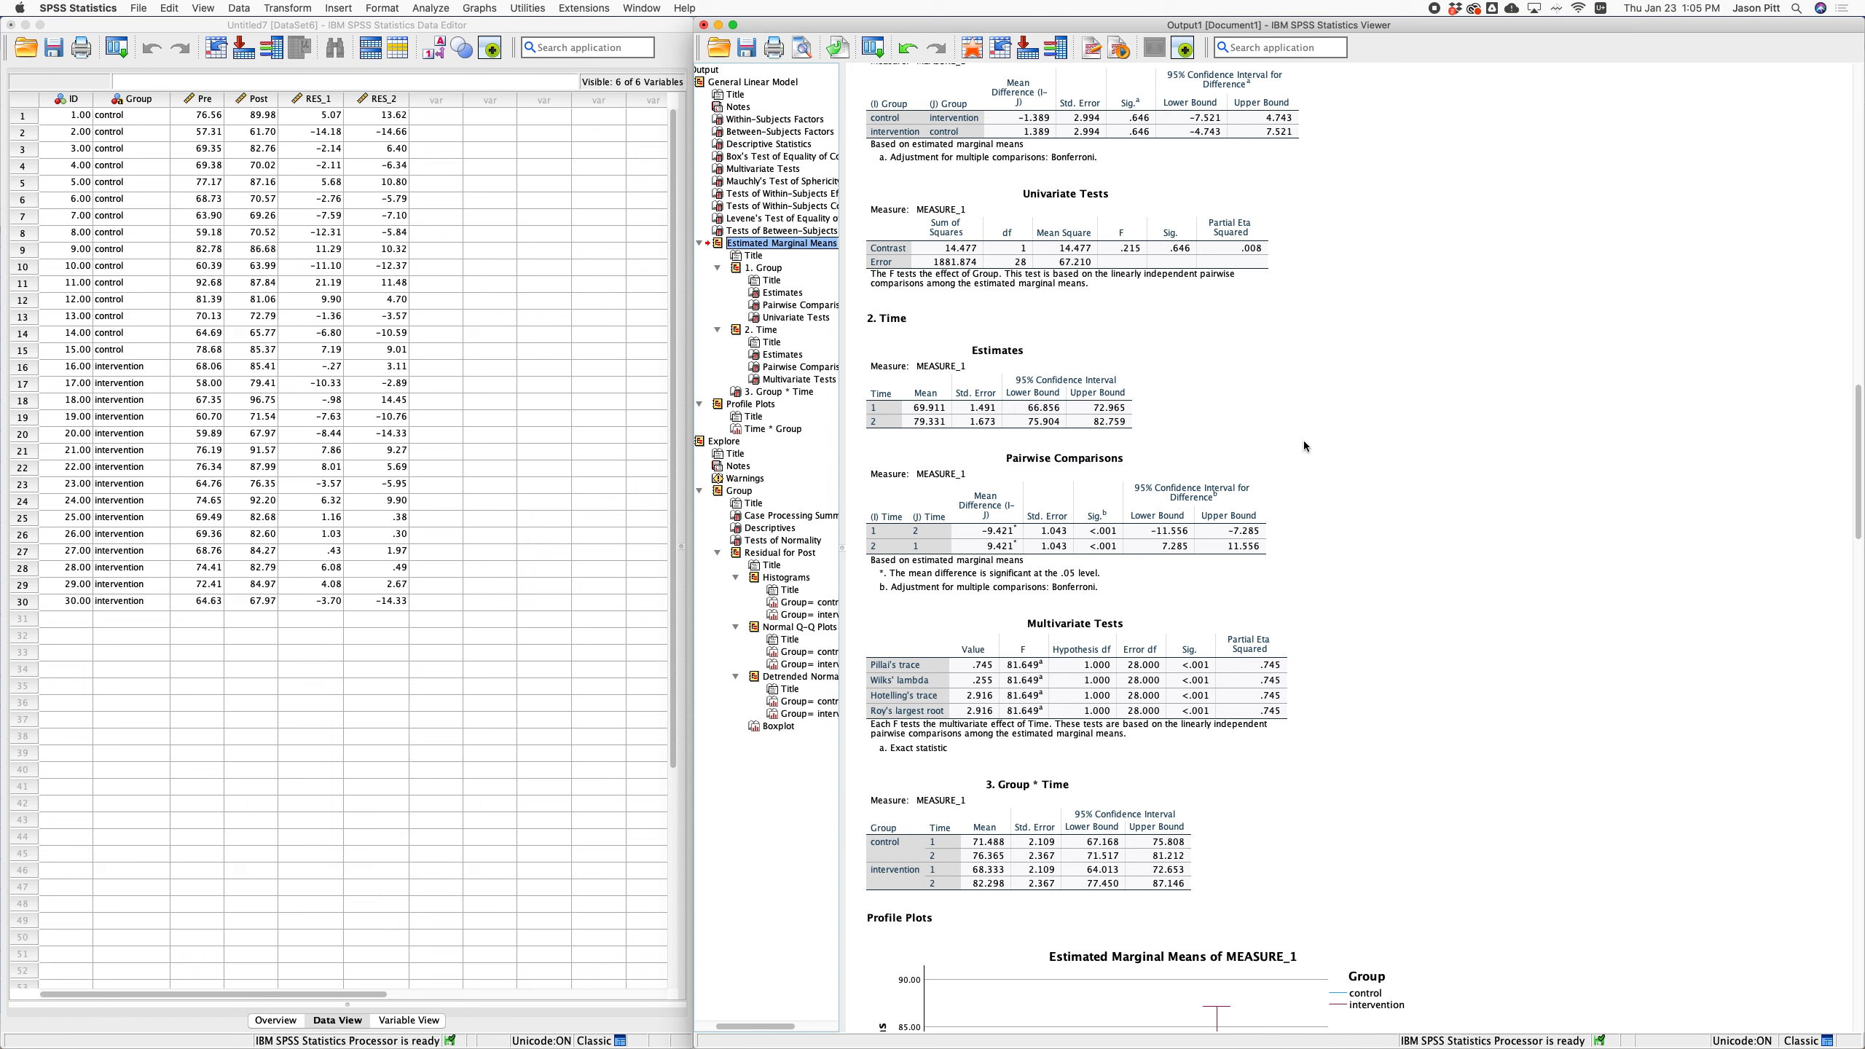
scroll(1304, 445, "up", 7)
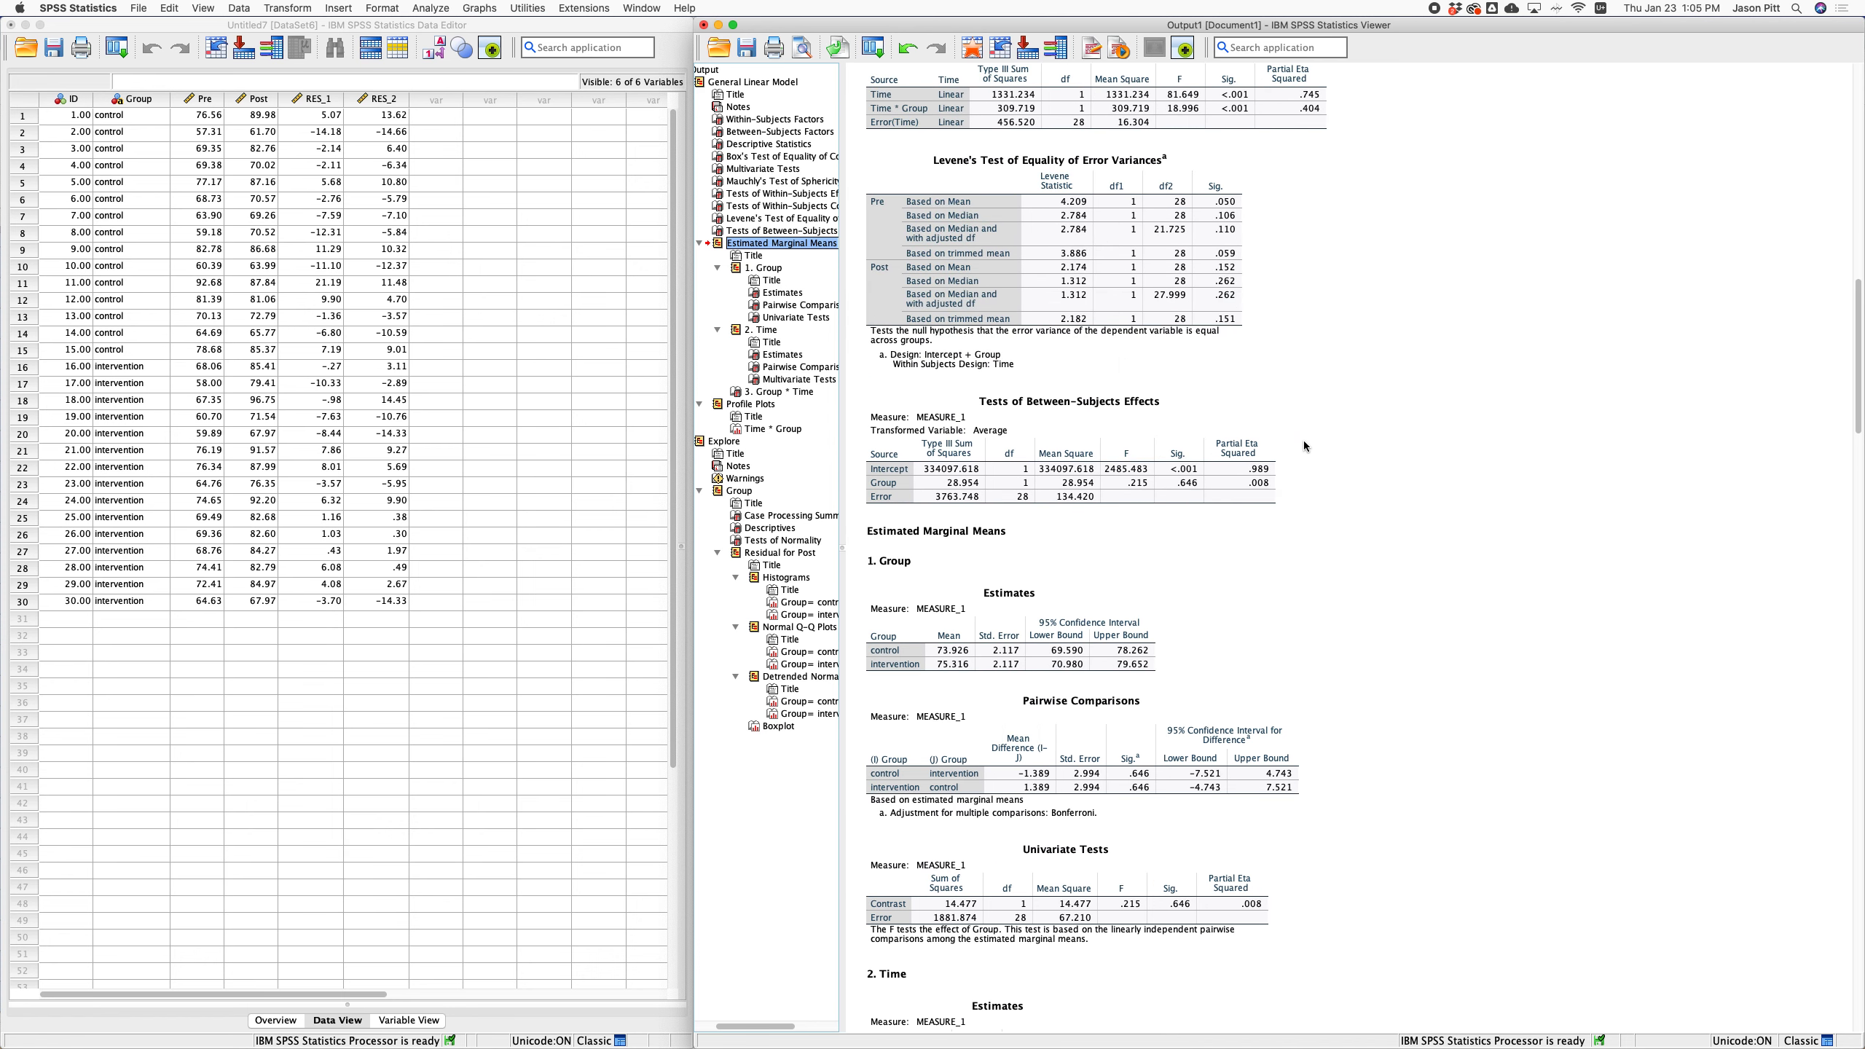
scroll(1303, 440, "up", 1)
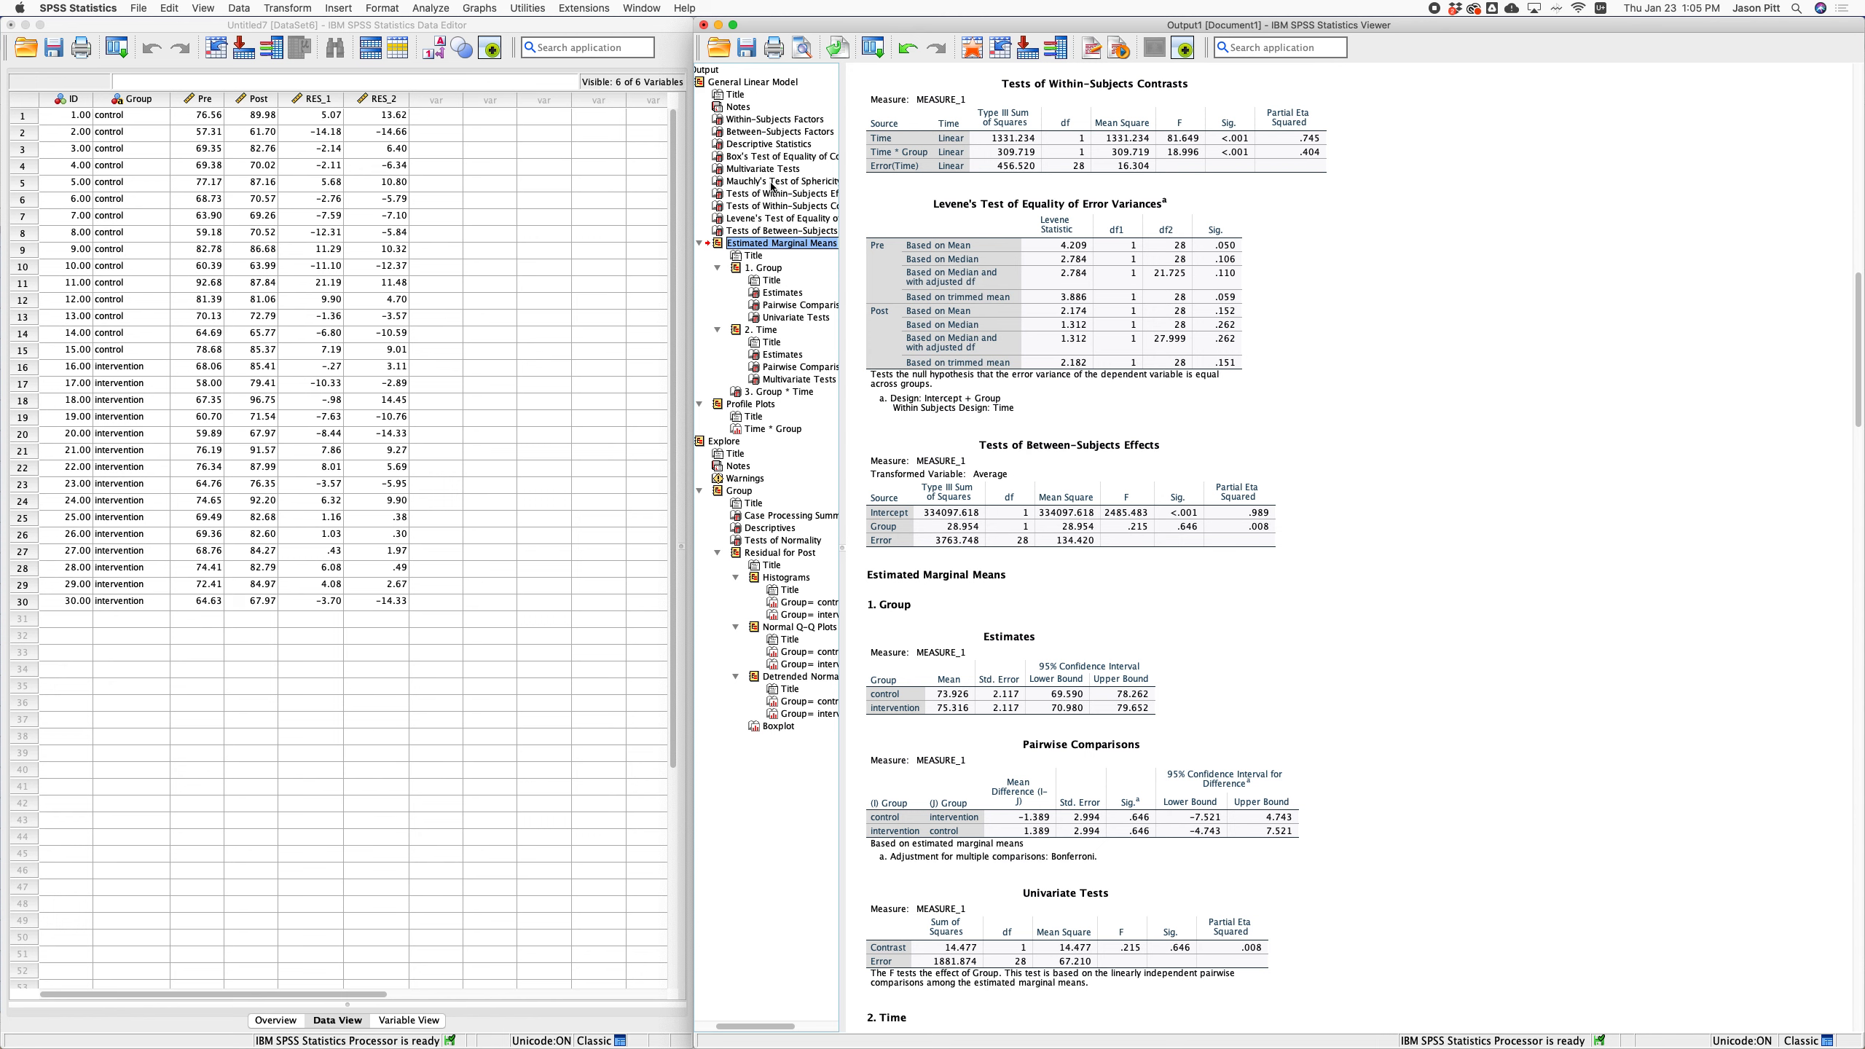
left_click(747, 196)
left_click(1041, 315)
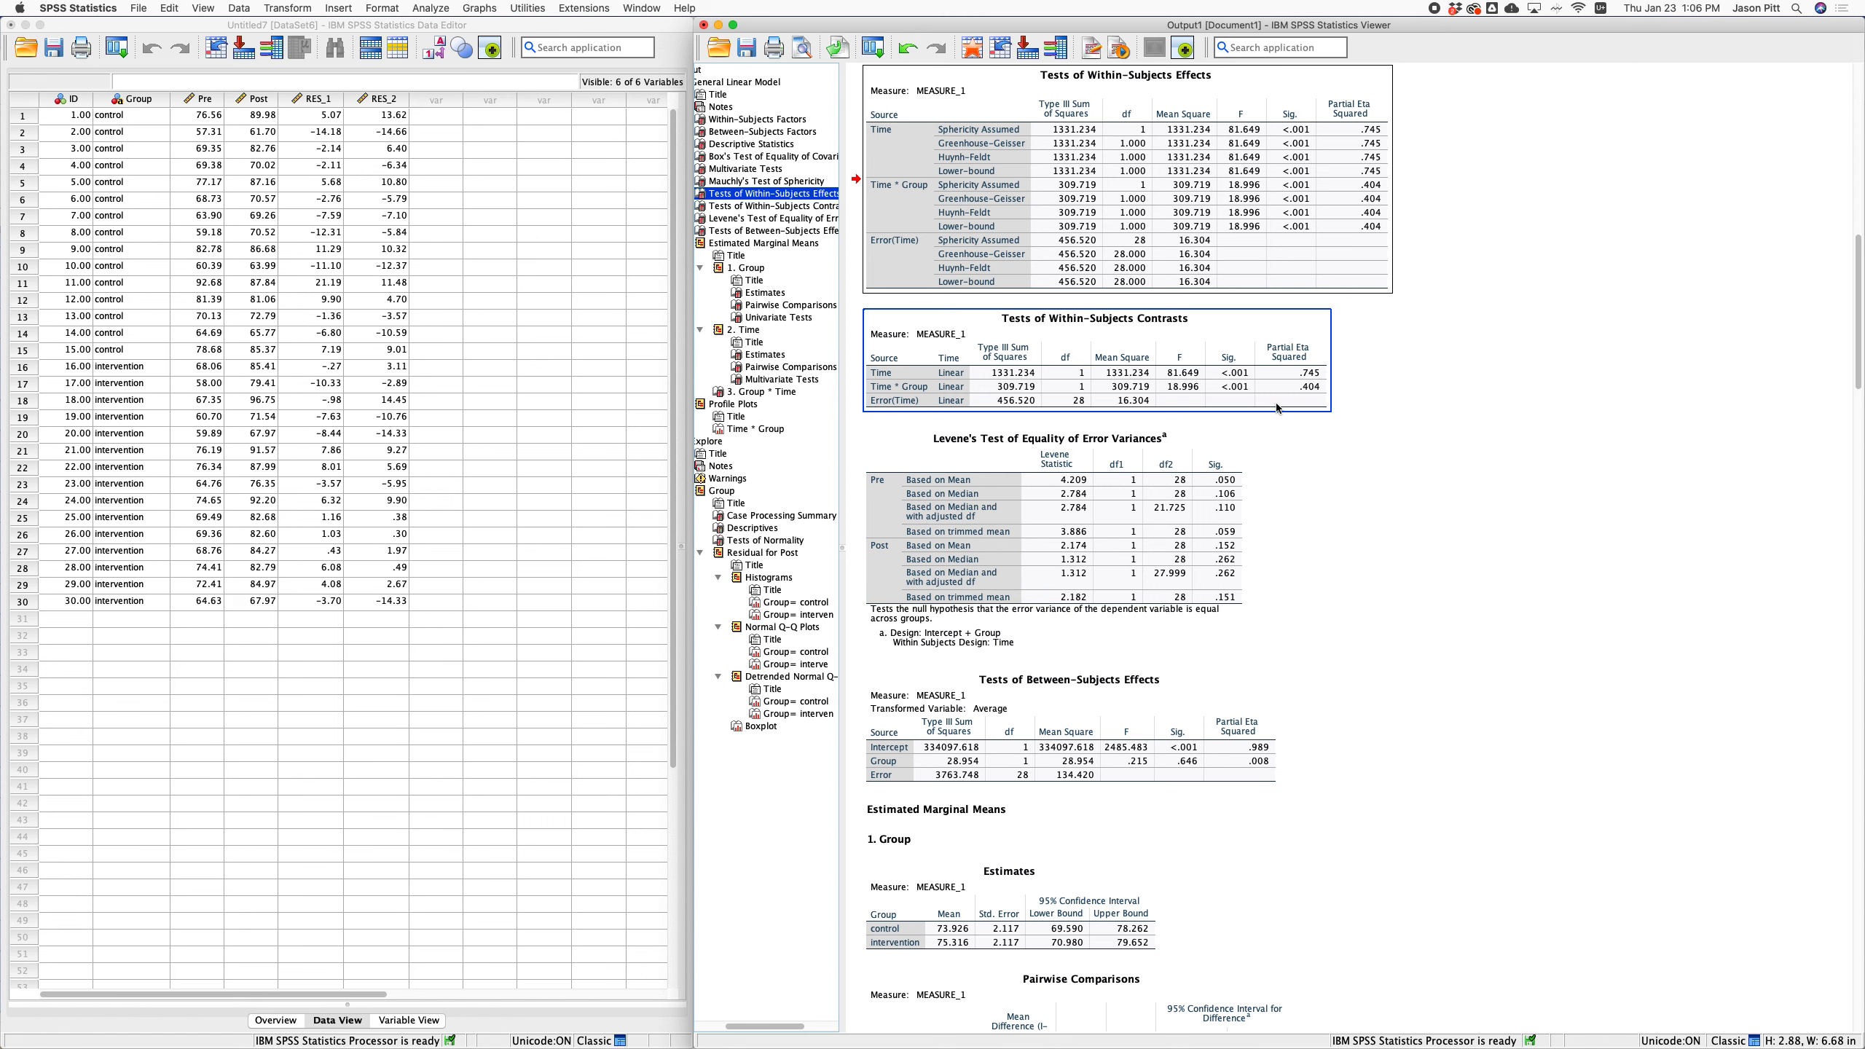
Examine the 95% confidence intervals in the Group and Time pairwise comparisons and the Group * Time means.
scroll(1276, 406, "down", 5)
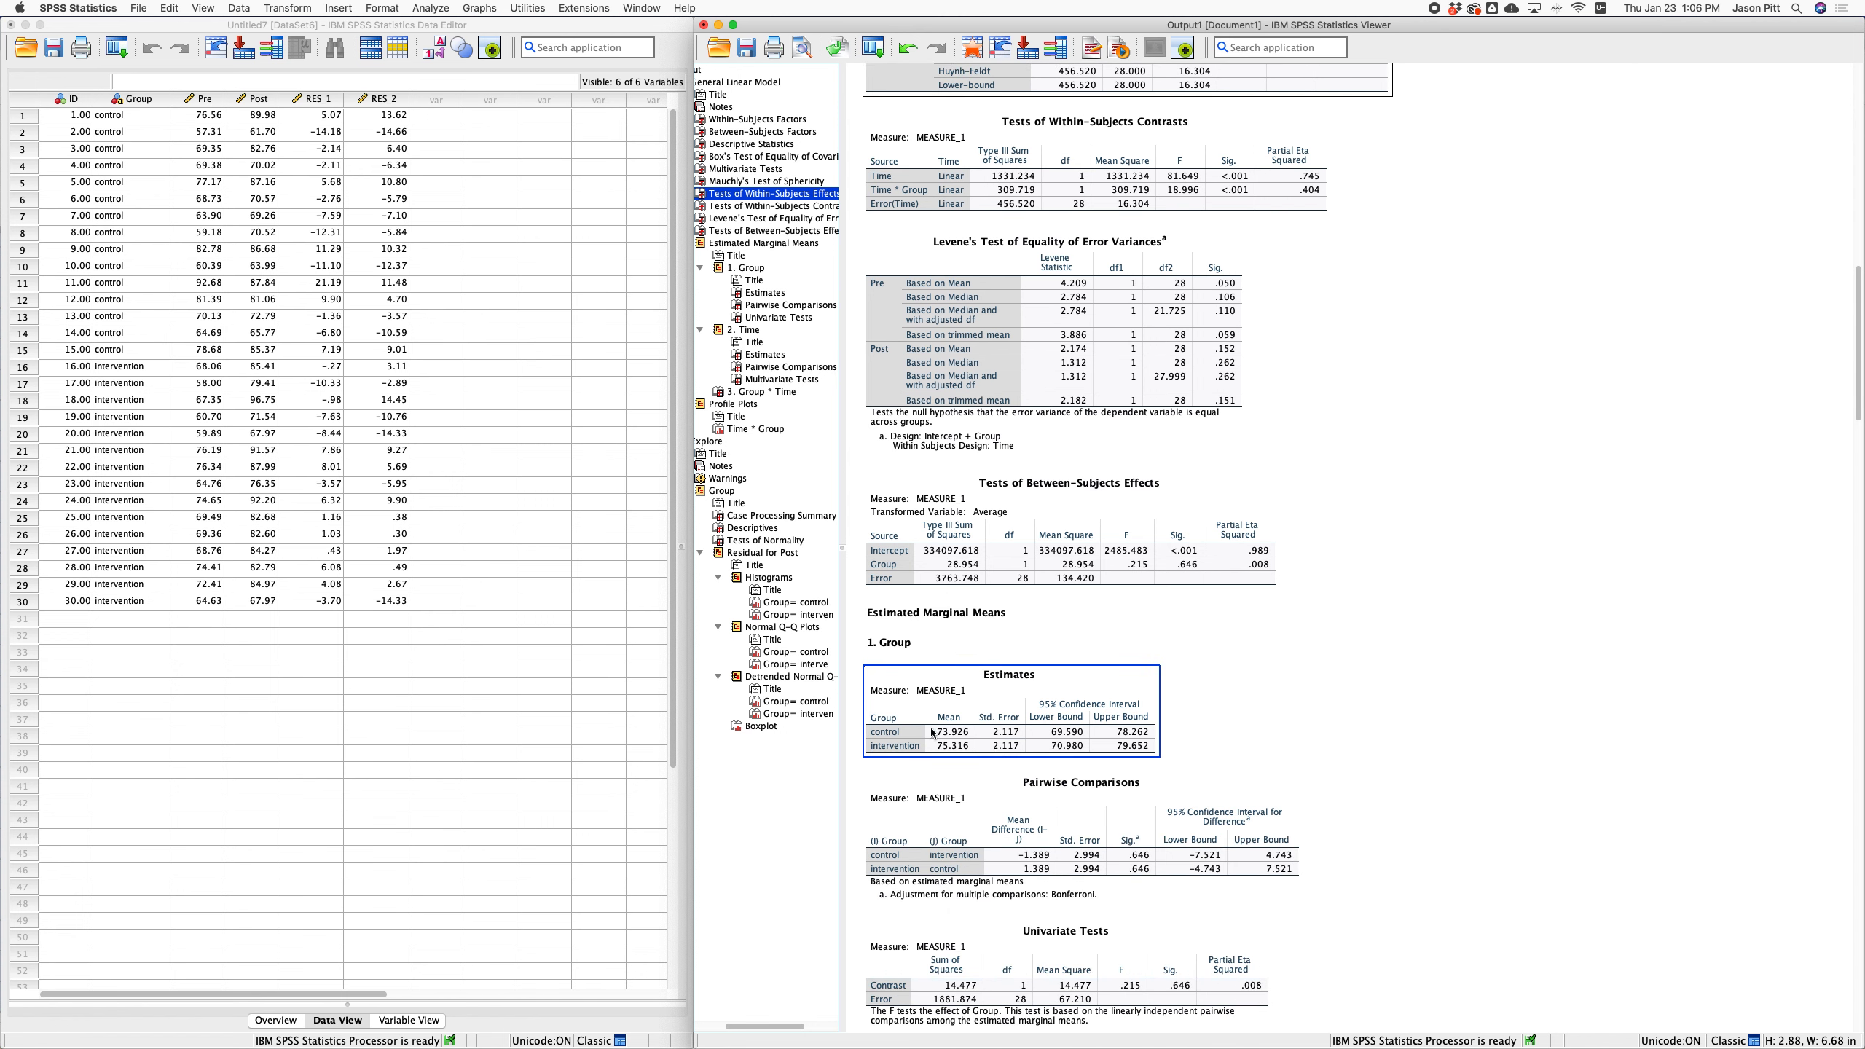
scroll(1058, 728, "down", 3)
scroll(1058, 728, "down", 1)
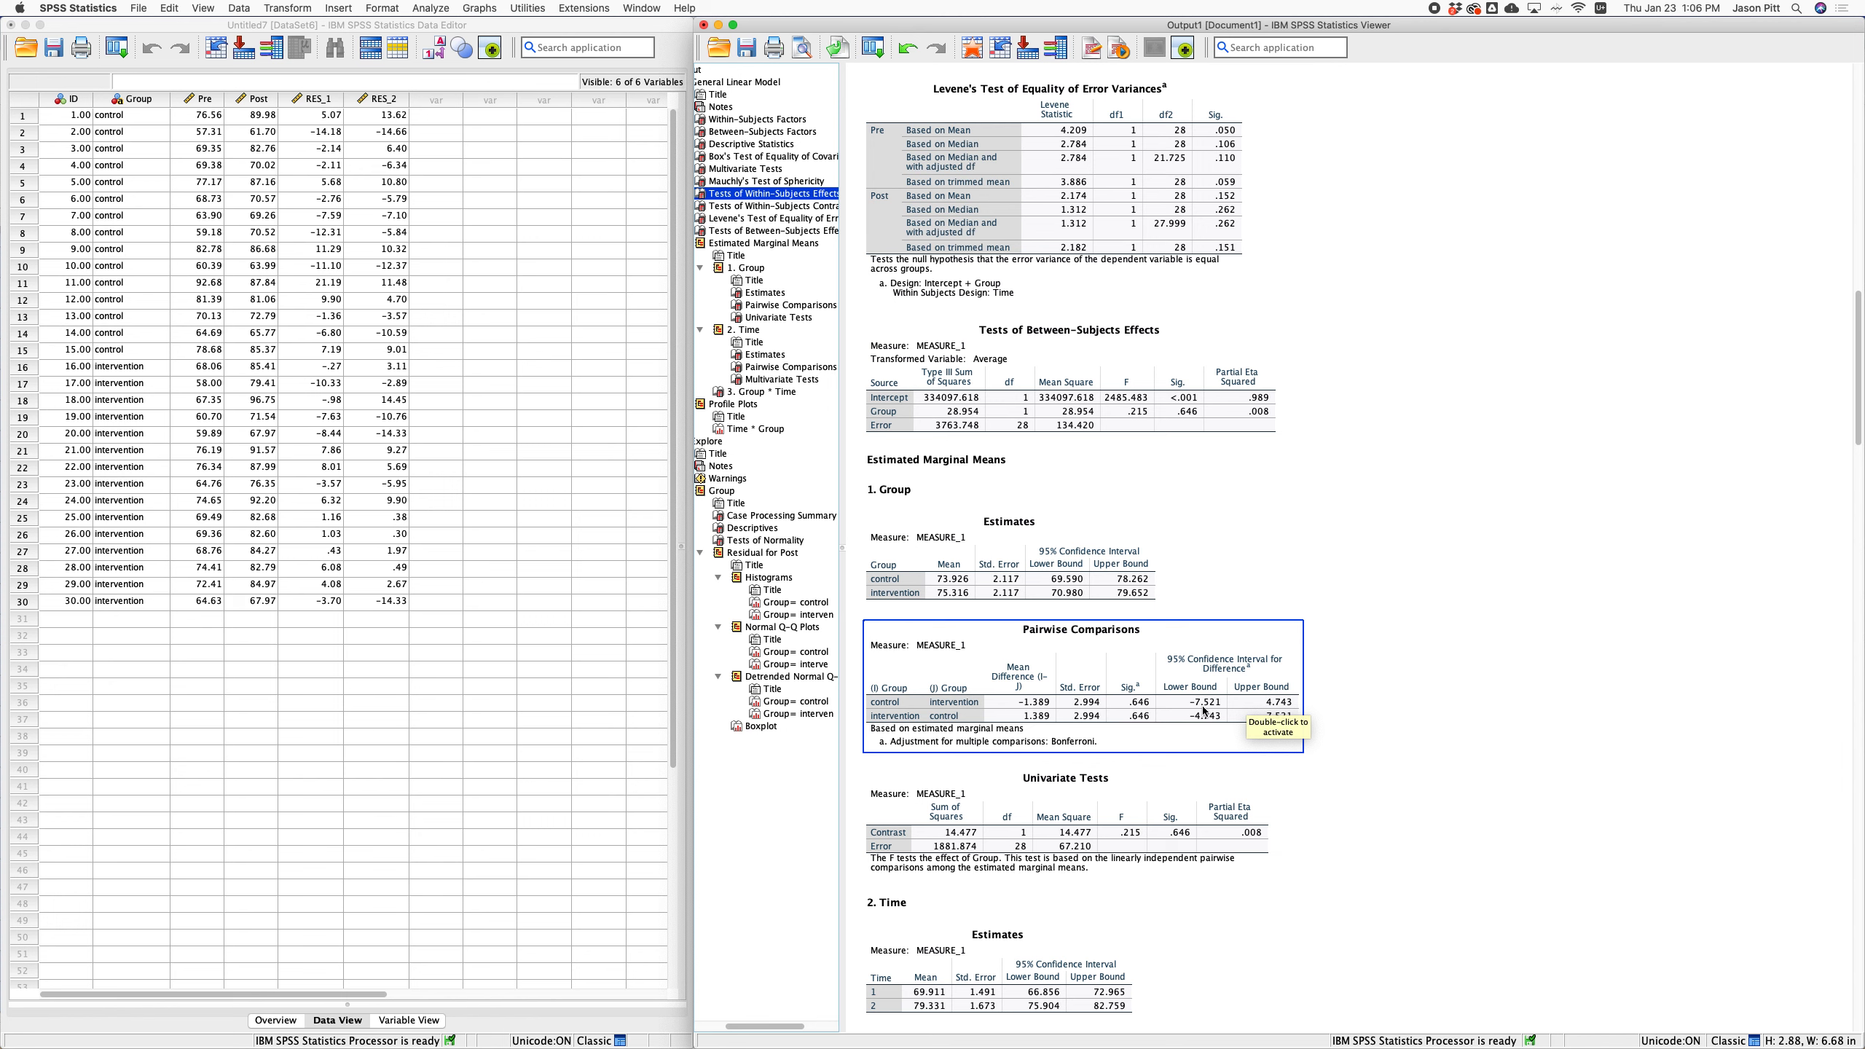
scroll(1204, 711, "down", 5)
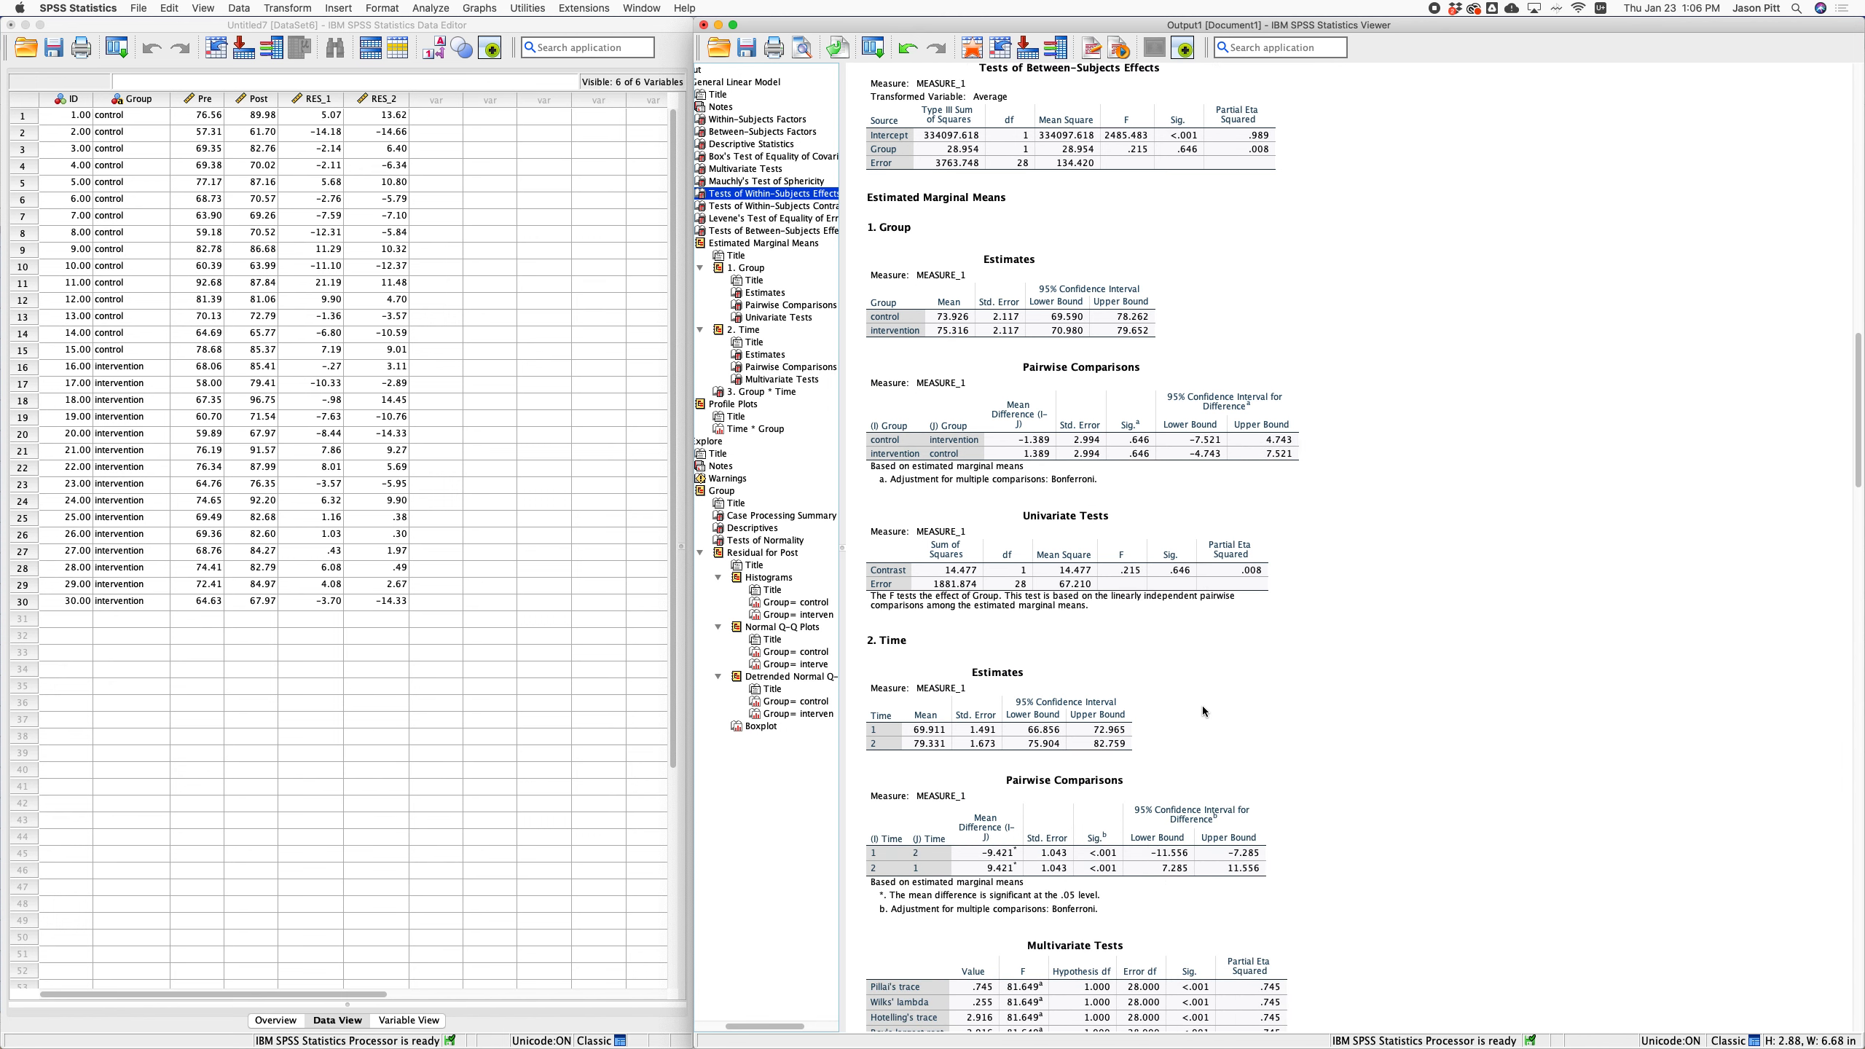
scroll(1204, 711, "down", 1)
left_click(1195, 792)
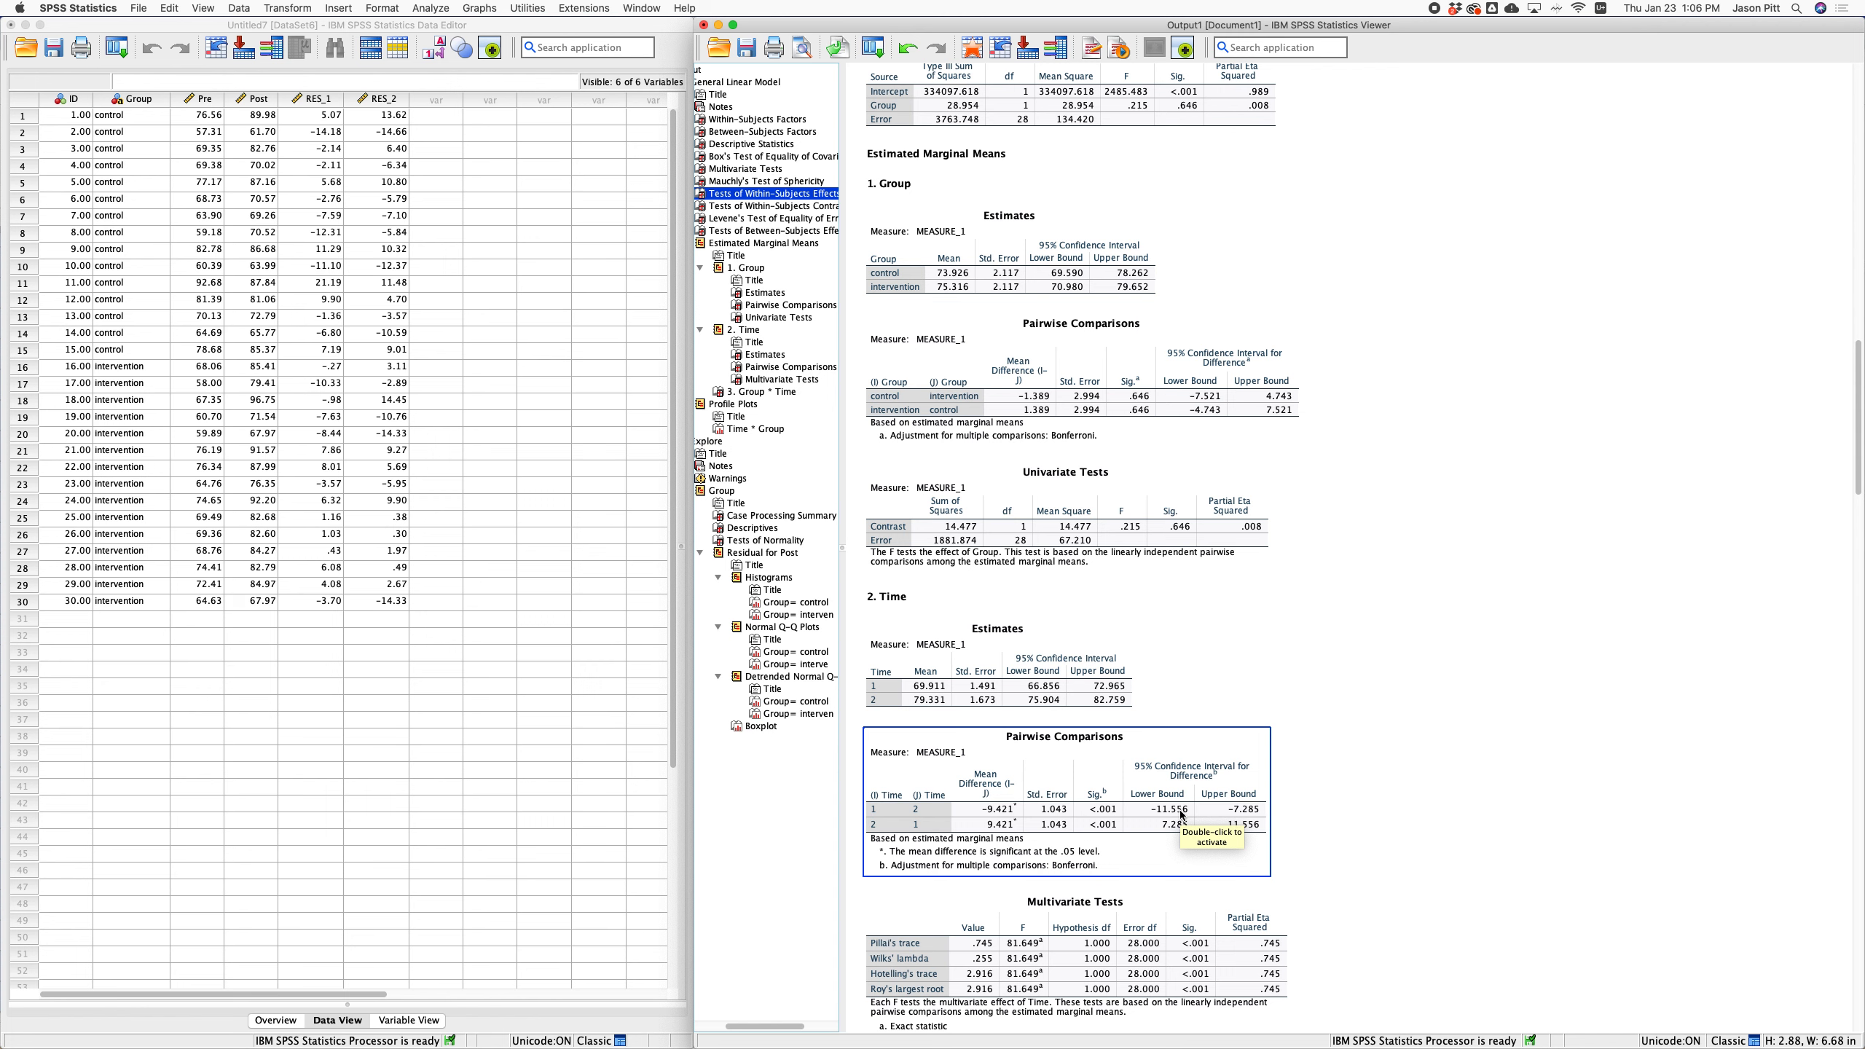
scroll(1181, 810, "down", 5)
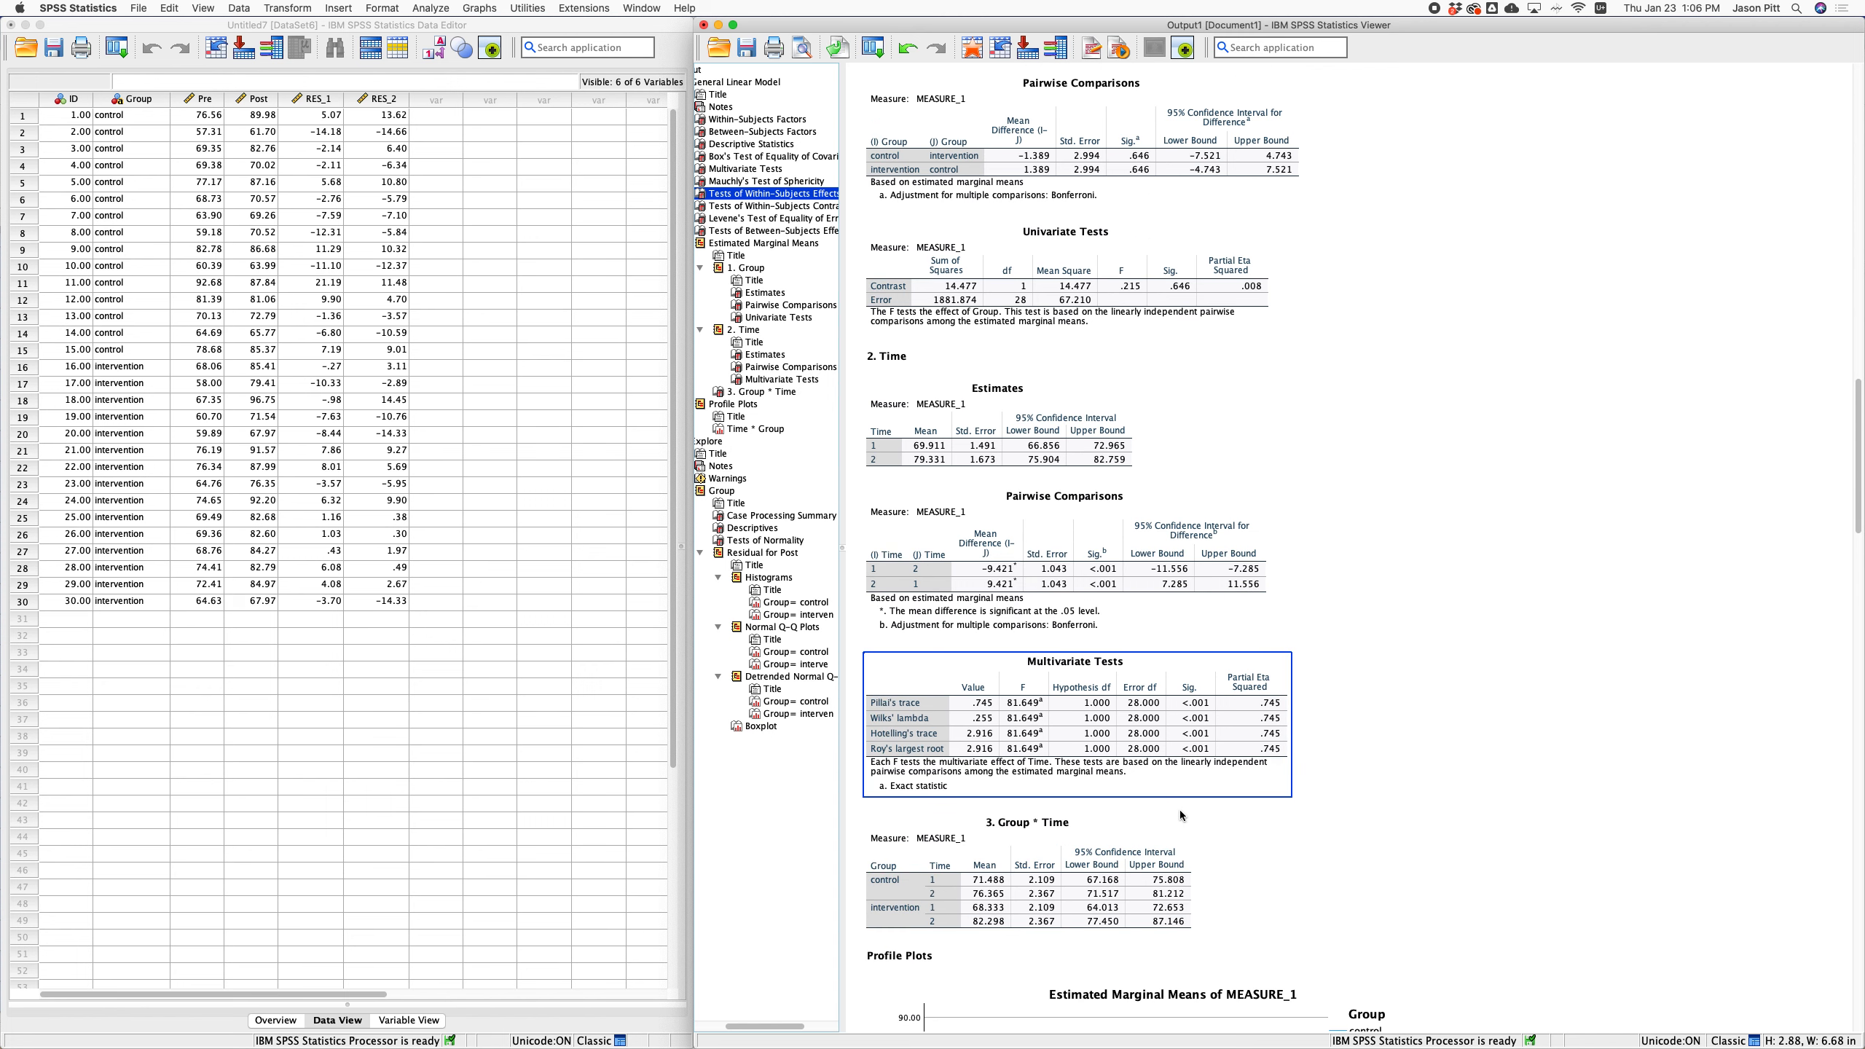
left_click(1139, 848)
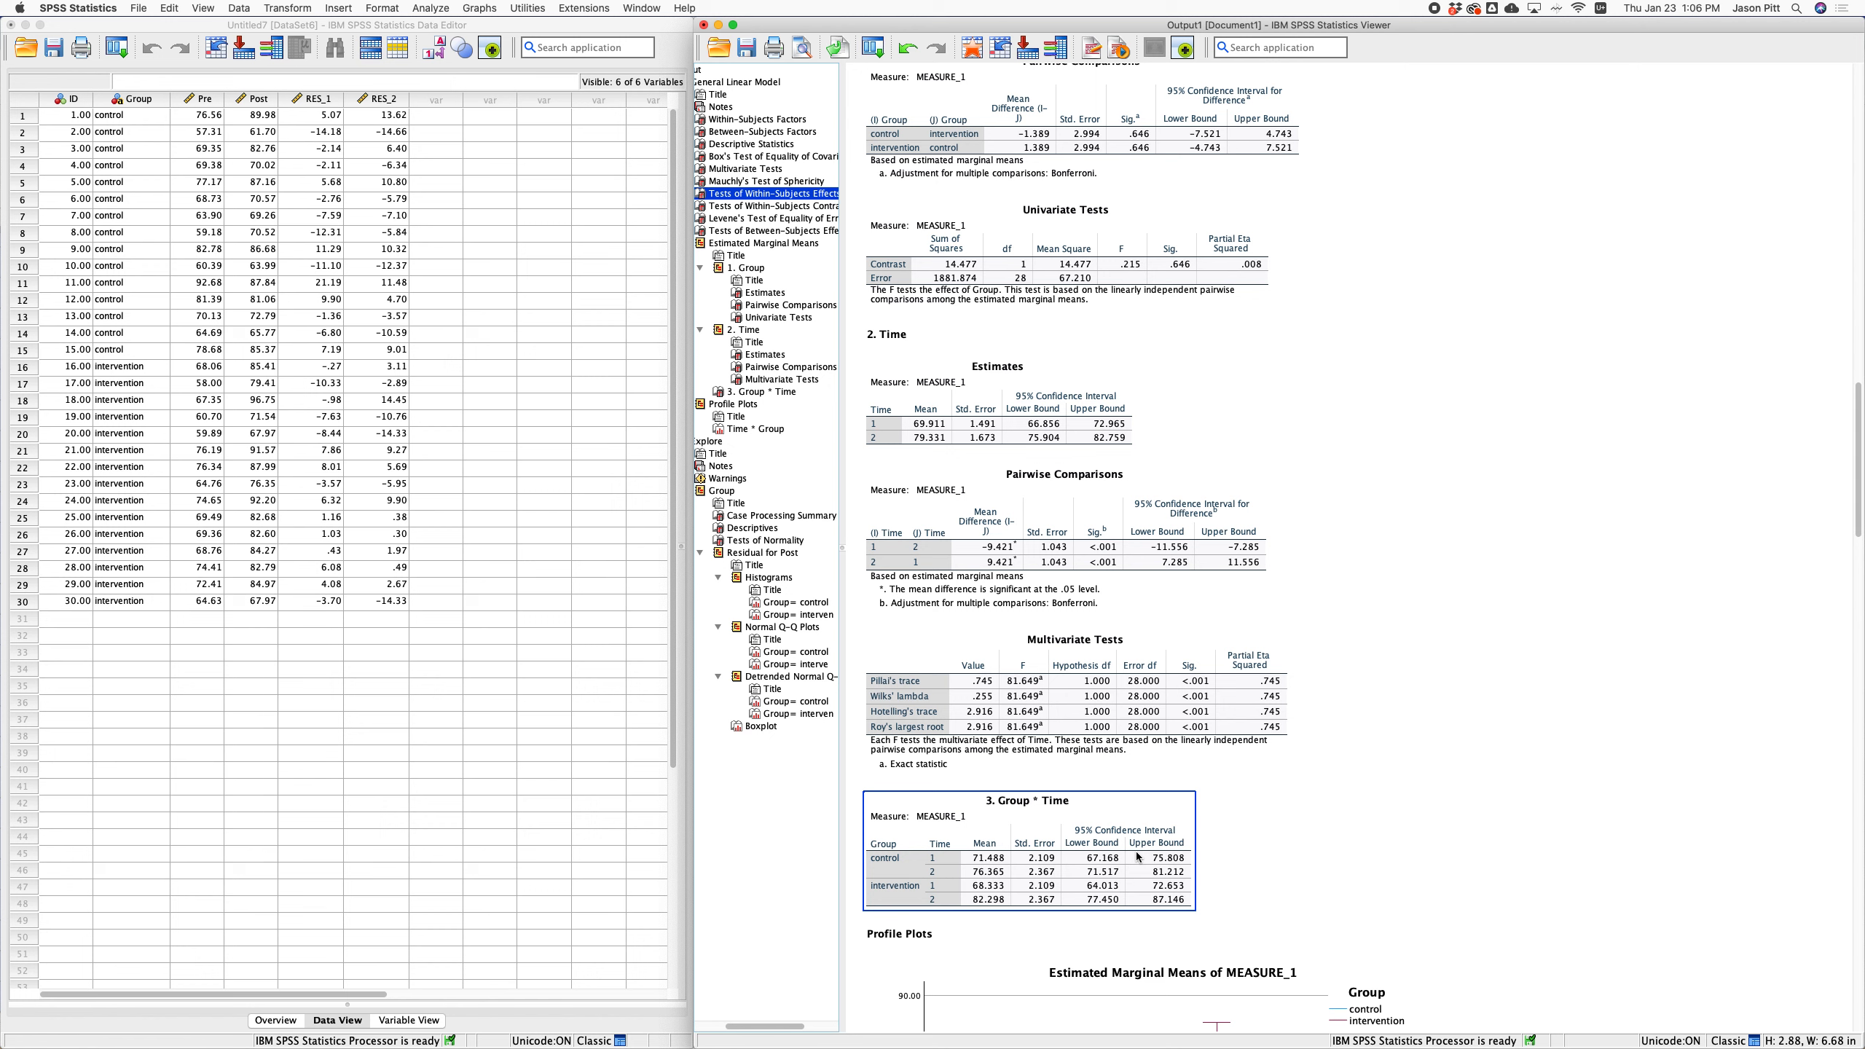
left_click(1449, 443)
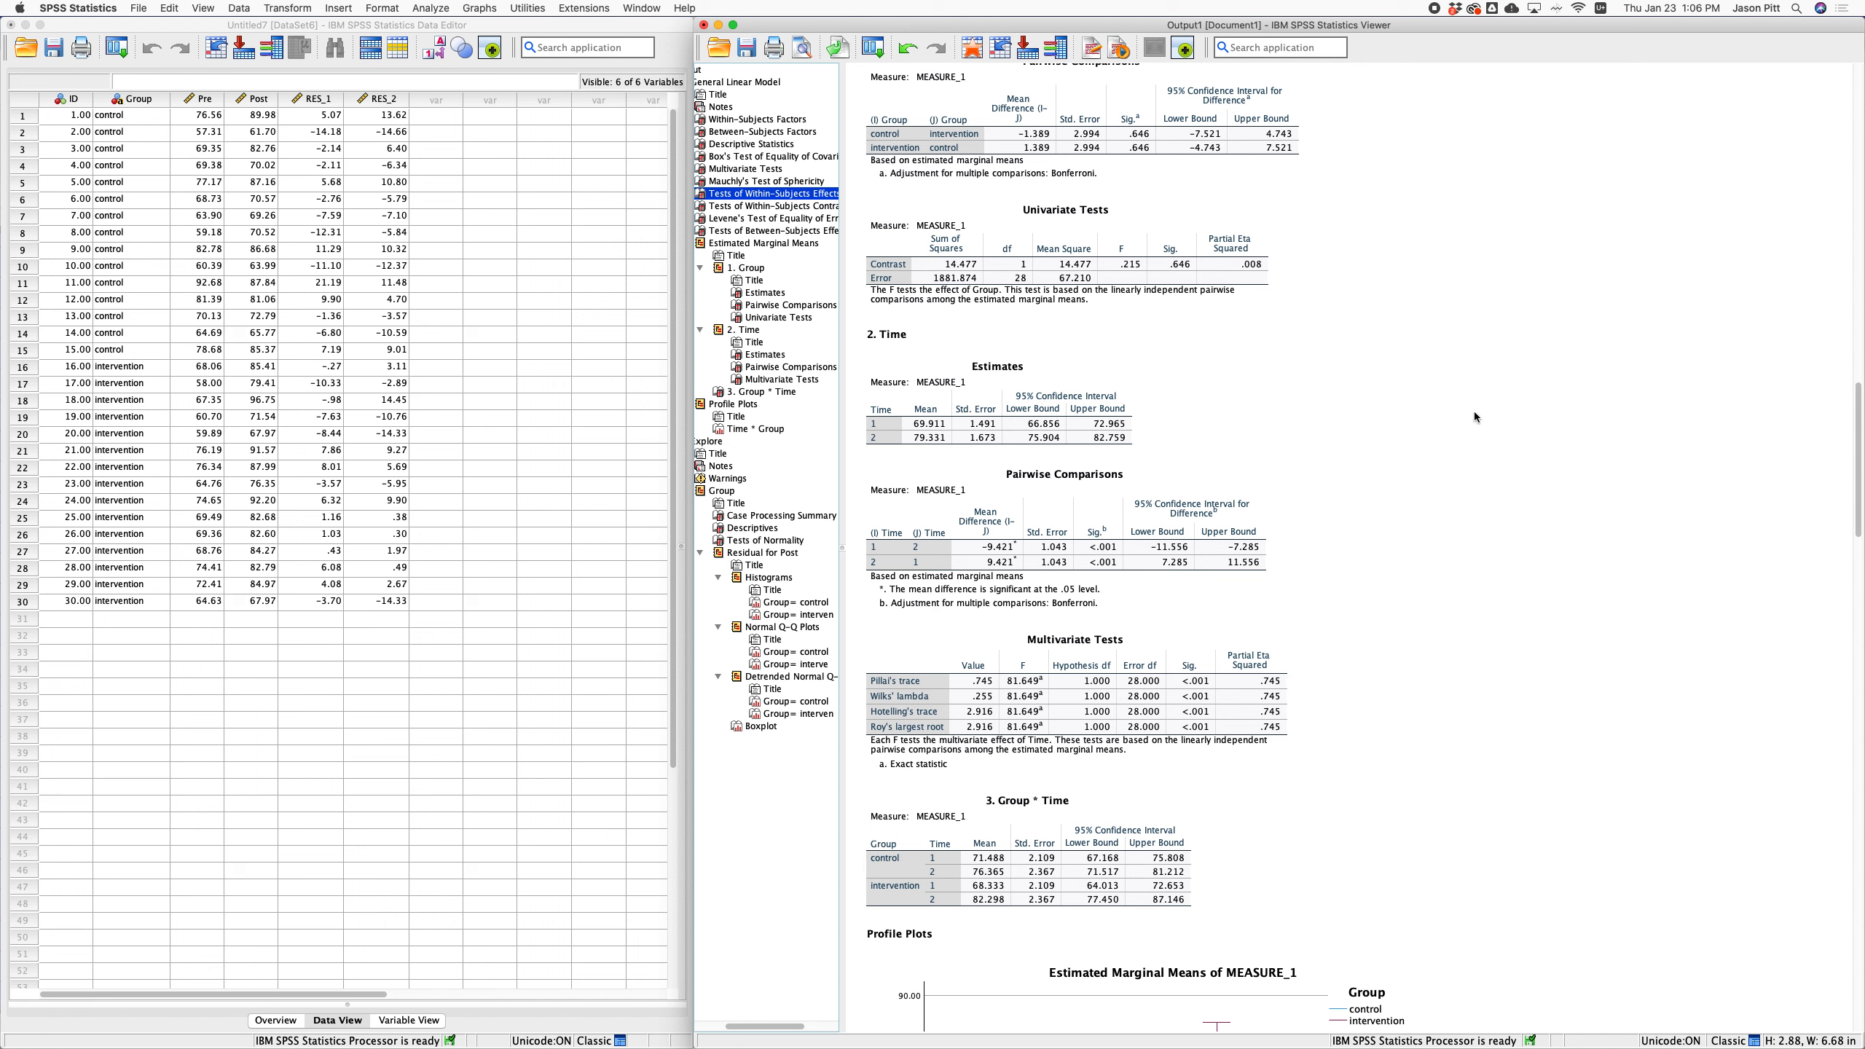